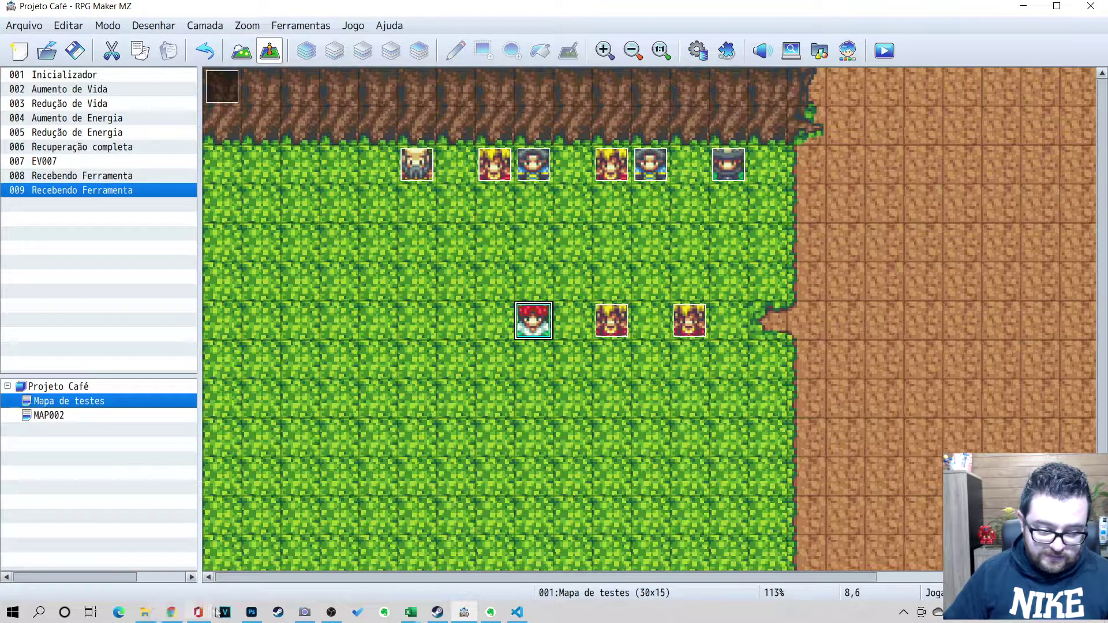
# Switch to Photoshop and close the emote2.png document without saving its changes
pyautogui.click(251, 613)
pyautogui.keyDown('alt'); pyautogui.scroll(-4, 343, 247); pyautogui.keyUp('alt')
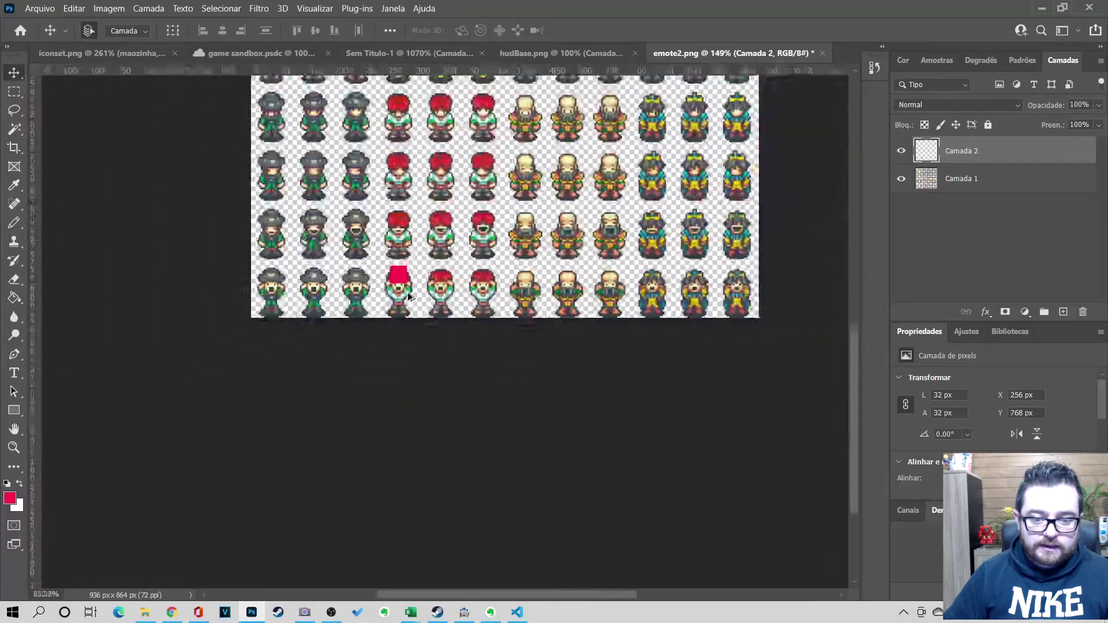
pyautogui.scroll(3, 356, 252)
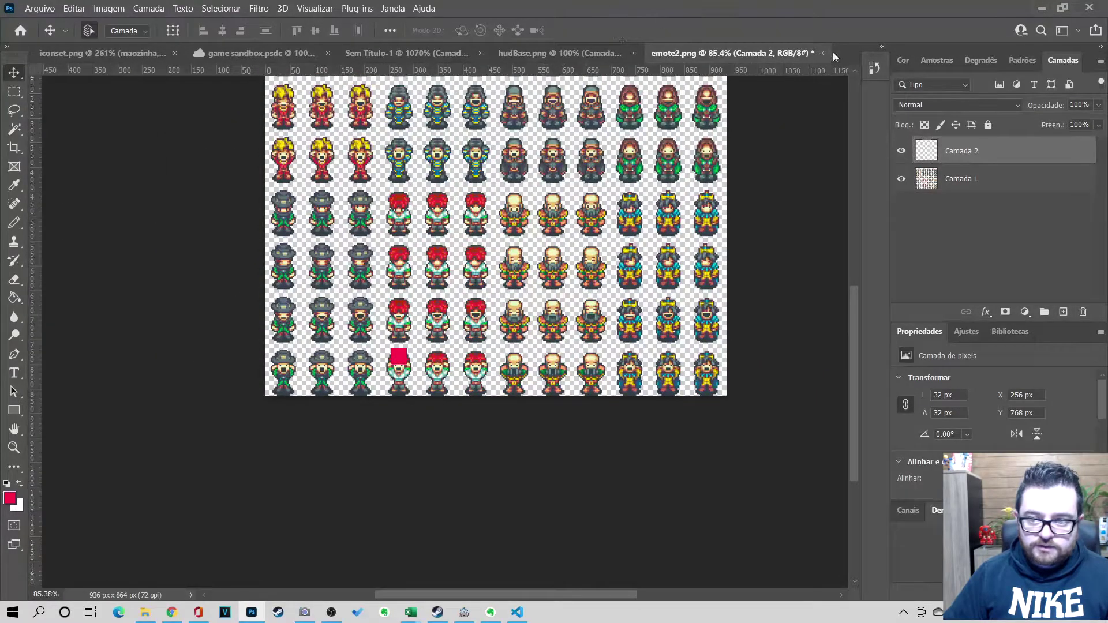
pyautogui.click(821, 53)
pyautogui.click(582, 240)
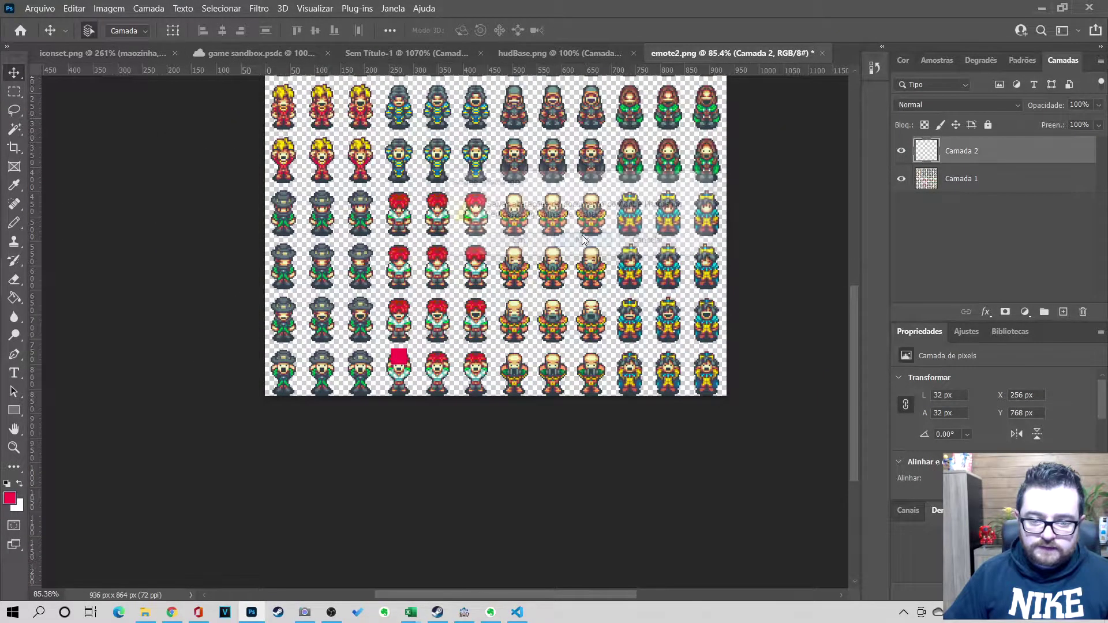
# Look through the open documents and examine the upper HUD frame in Sem Título-1
pyautogui.keyDown('alt'); pyautogui.scroll(-2, 589, 236); pyautogui.keyUp('alt')
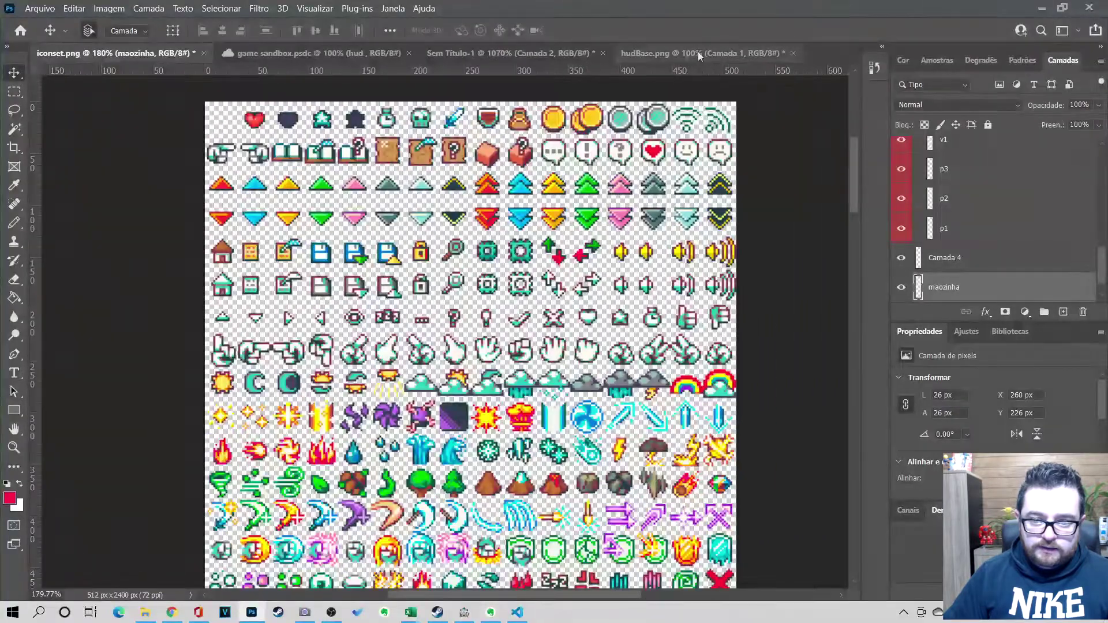
pyautogui.click(512, 55)
pyautogui.click(671, 53)
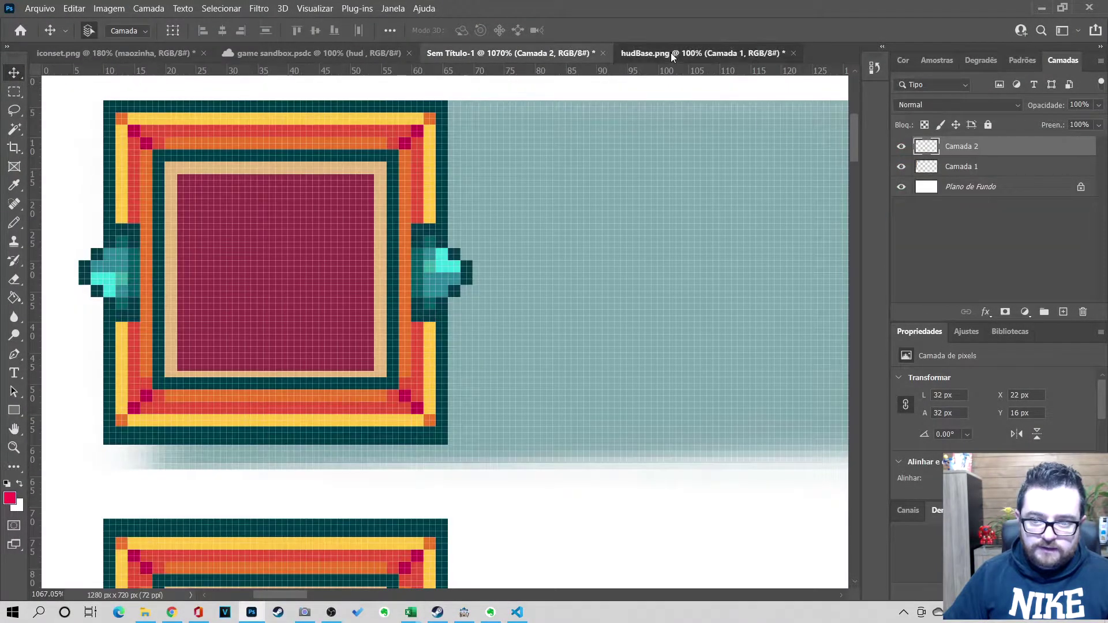
pyautogui.click(515, 52)
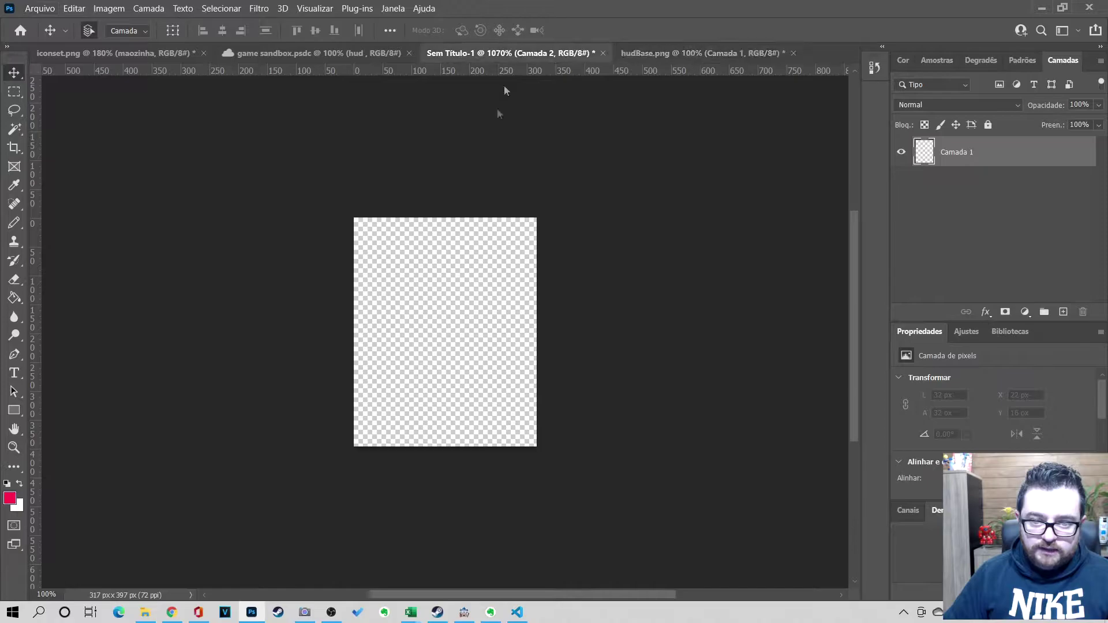
pyautogui.keyDown('alt'); pyautogui.scroll(-5, 185, 294); pyautogui.keyUp('alt')
pyautogui.keyDown('alt'); pyautogui.scroll(3, 178, 296); pyautogui.keyUp('alt')
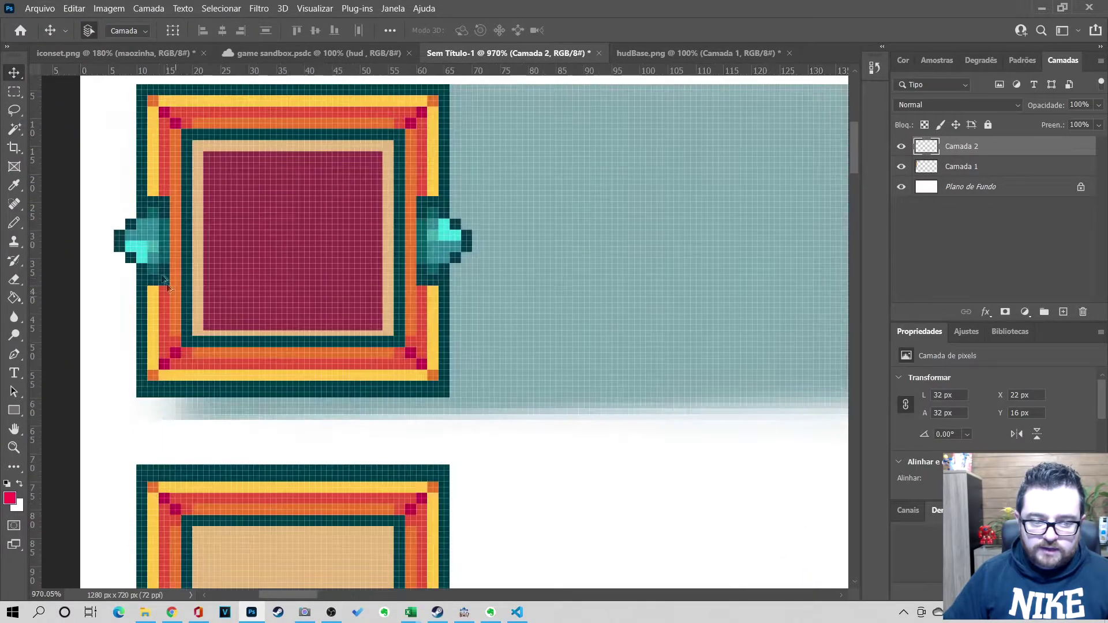
pyautogui.keyDown('alt'); pyautogui.scroll(-2, 389, 259); pyautogui.keyUp('alt')
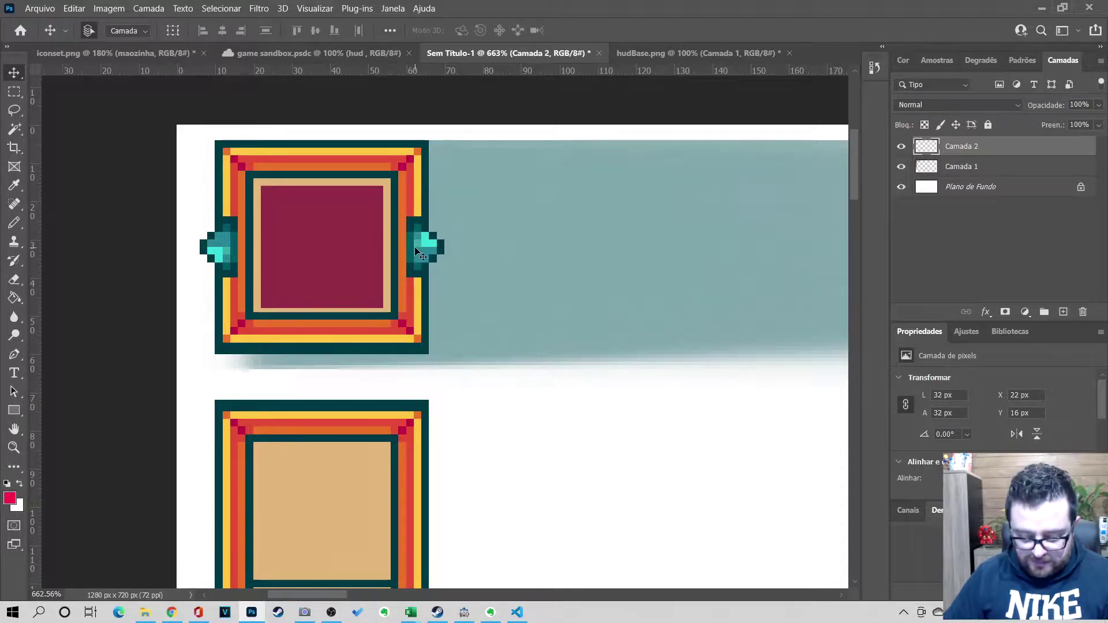
# Select the teal ornament on the upper frame's right side, including its stepped tip, and make Camada 1 the active layer
pyautogui.press('m')
pyautogui.moveTo(408, 218); pyautogui.dragTo(427, 277)
pyautogui.moveTo(427, 236)
pyautogui.mouseDown()
pyautogui.moveTo(434, 263)
pyautogui.moveTo(437, 235)
pyautogui.mouseUp()
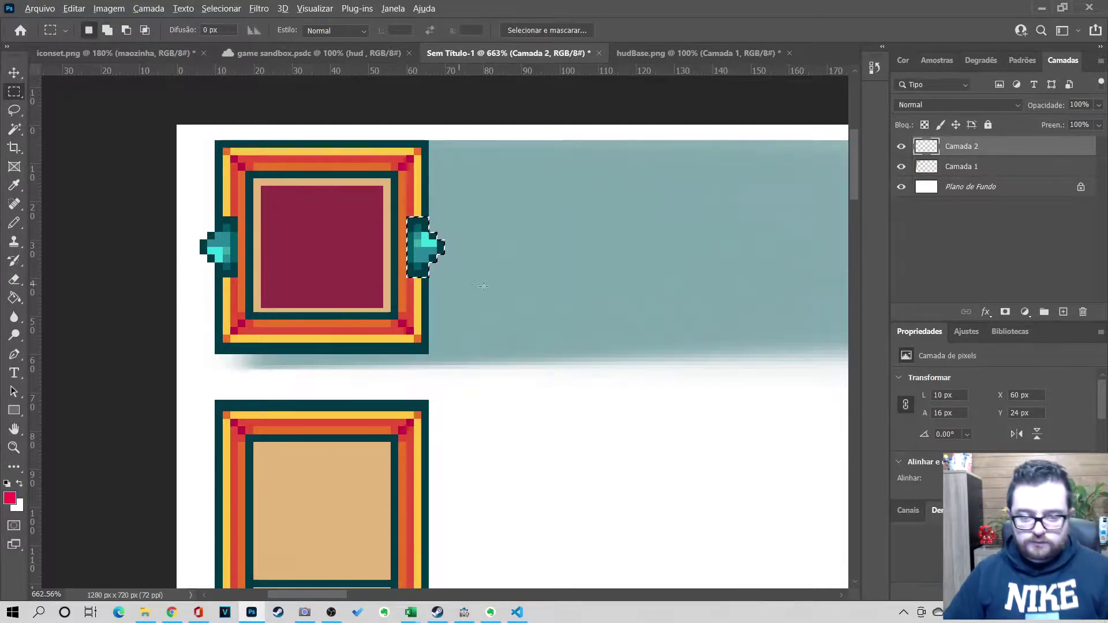
pyautogui.hotkey('ctrl', 'c')
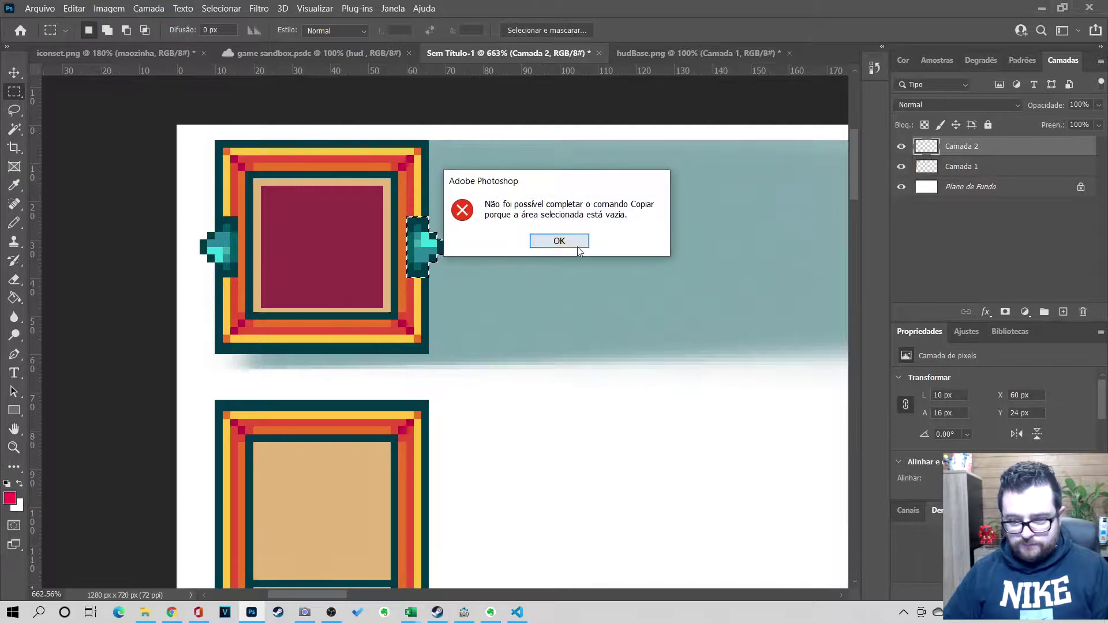
pyautogui.click(569, 243)
pyautogui.press('v')
pyautogui.keyDown('ctrl'); pyautogui.click(631, 258); pyautogui.keyUp('ctrl')
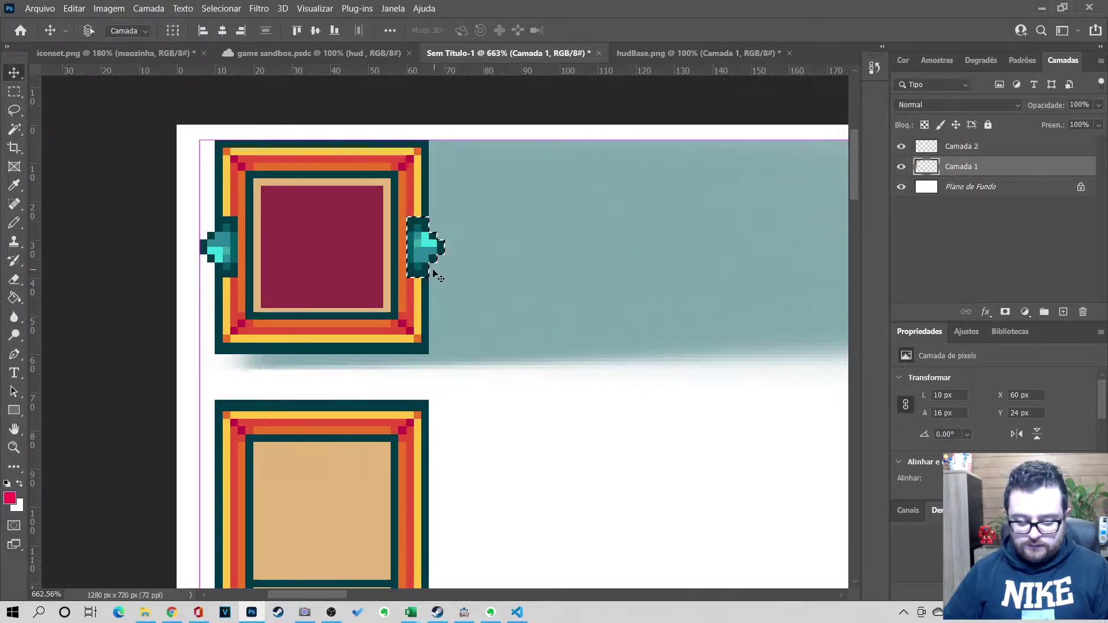
pyautogui.hotkey('ctrl', 'x')
pyautogui.hotkey('ctrl', 'z')
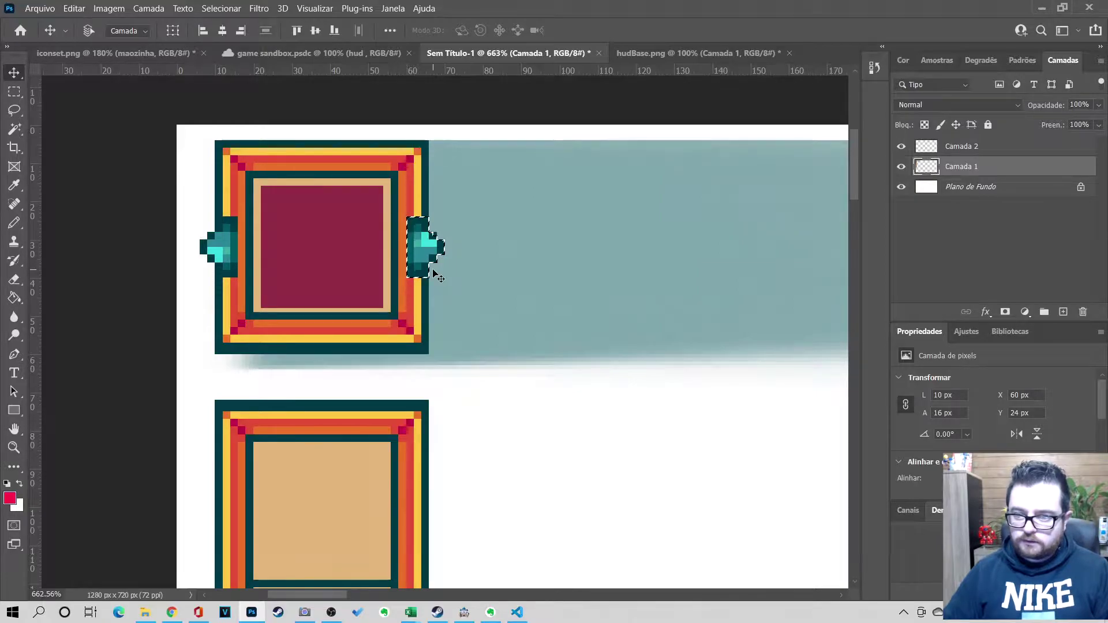
pyautogui.hotkey('ctrl', 'j')
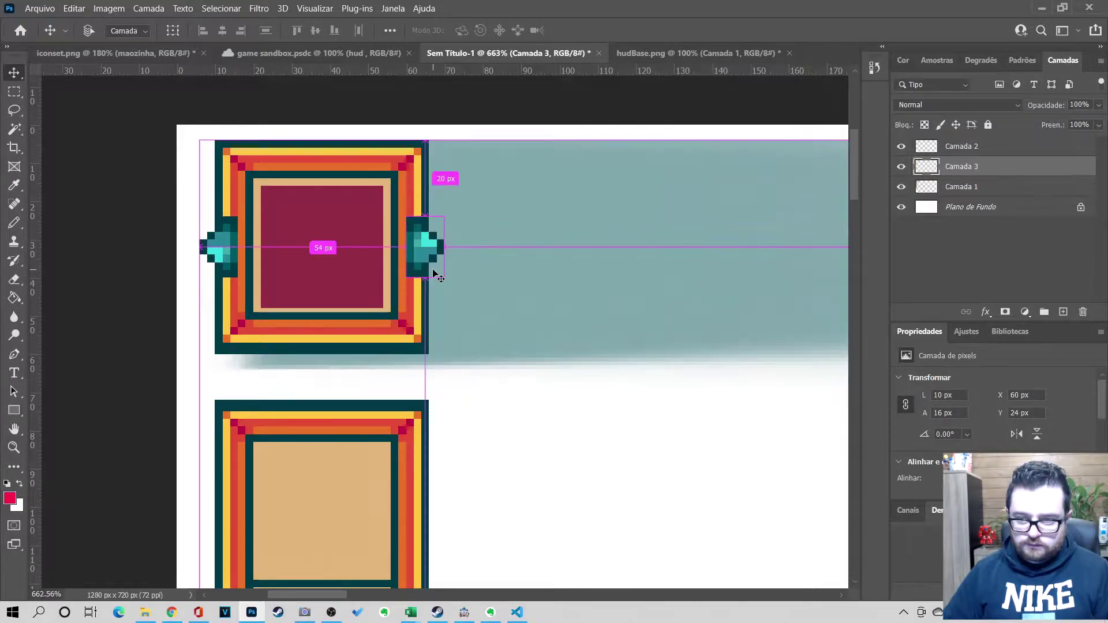
pyautogui.press('z')
pyautogui.moveTo(436, 267); pyautogui.dragTo(449, 223)
pyautogui.hotkey('ctrl', 'z')
# Copy the selected teal ornament onto a new layer and place it to the right of the frame at X 73 px, Y 24 px
pyautogui.press('m')
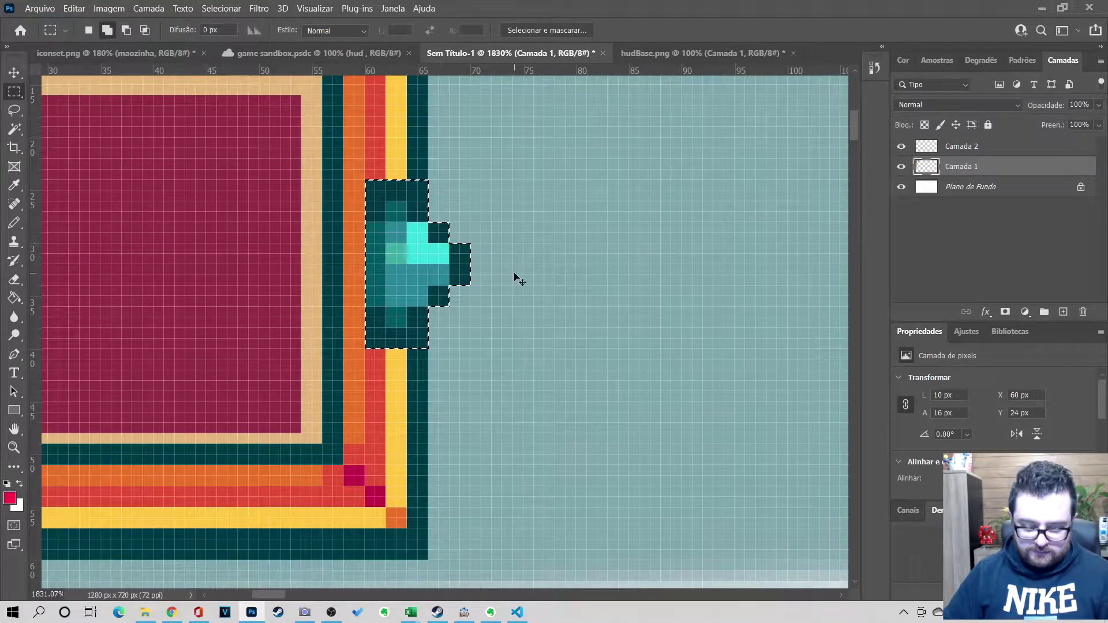
pyautogui.hotkey('ctrl', 'j')
pyautogui.press('v')
pyautogui.moveTo(417, 268); pyautogui.dragTo(559, 266)
pyautogui.hotkey('ctrl', 't')
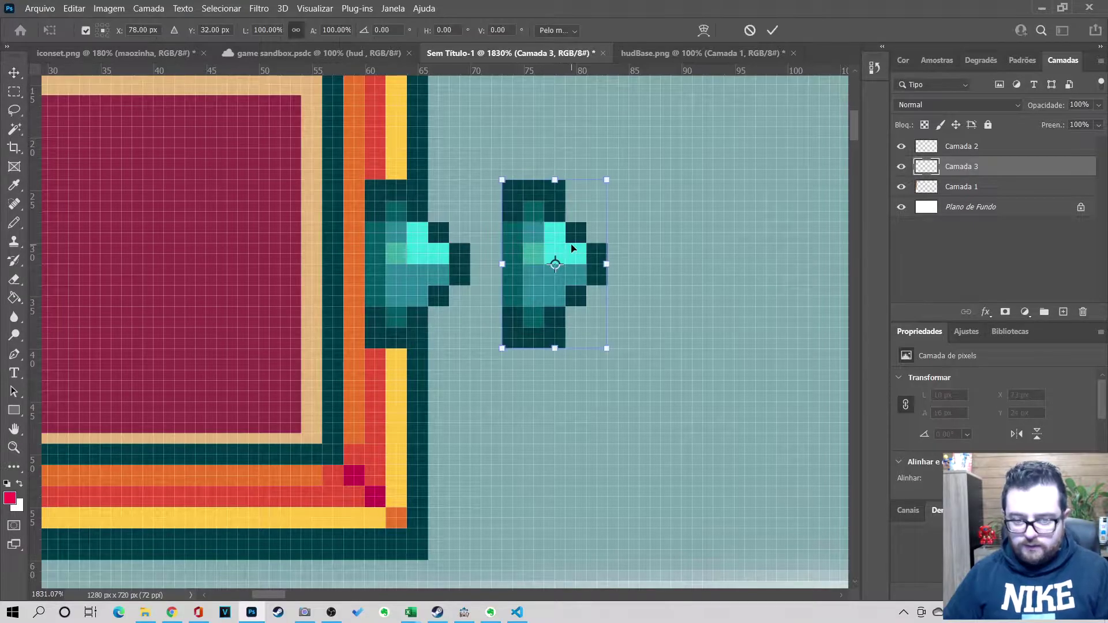
pyautogui.press('Return')
# Recolour the copied ornament red with Hue/Saturation: hue +180, saturation +30, lightness -2
pyautogui.hotkey('ctrl', 'u')
pyautogui.moveTo(586, 110); pyautogui.dragTo(556, 415)
pyautogui.moveTo(488, 493); pyautogui.dragTo(422, 491)
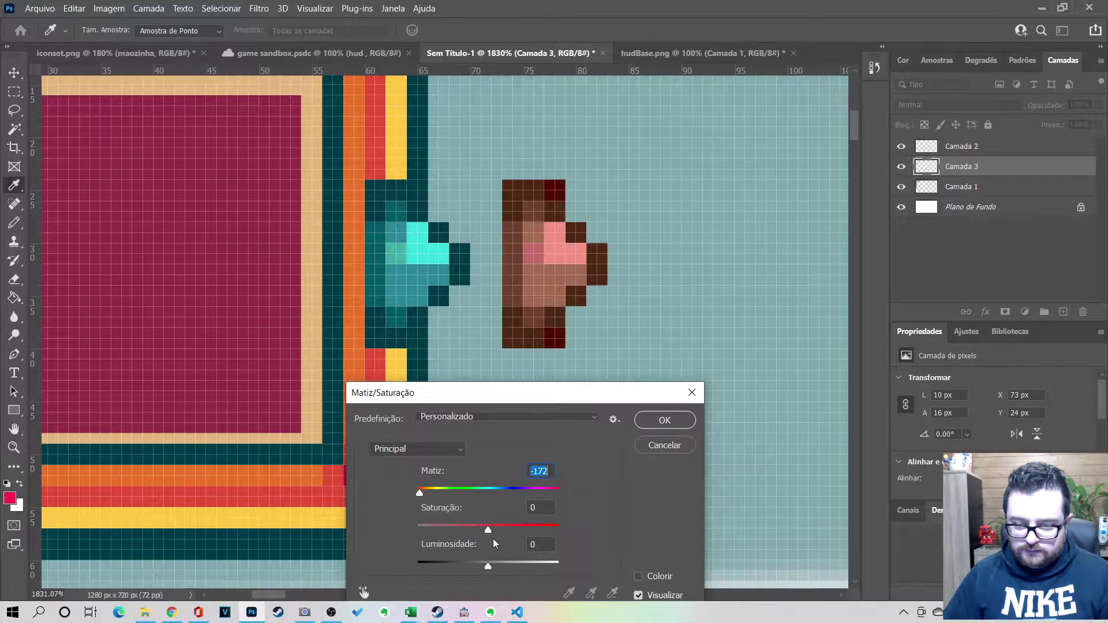
pyautogui.moveTo(503, 531); pyautogui.dragTo(508, 531)
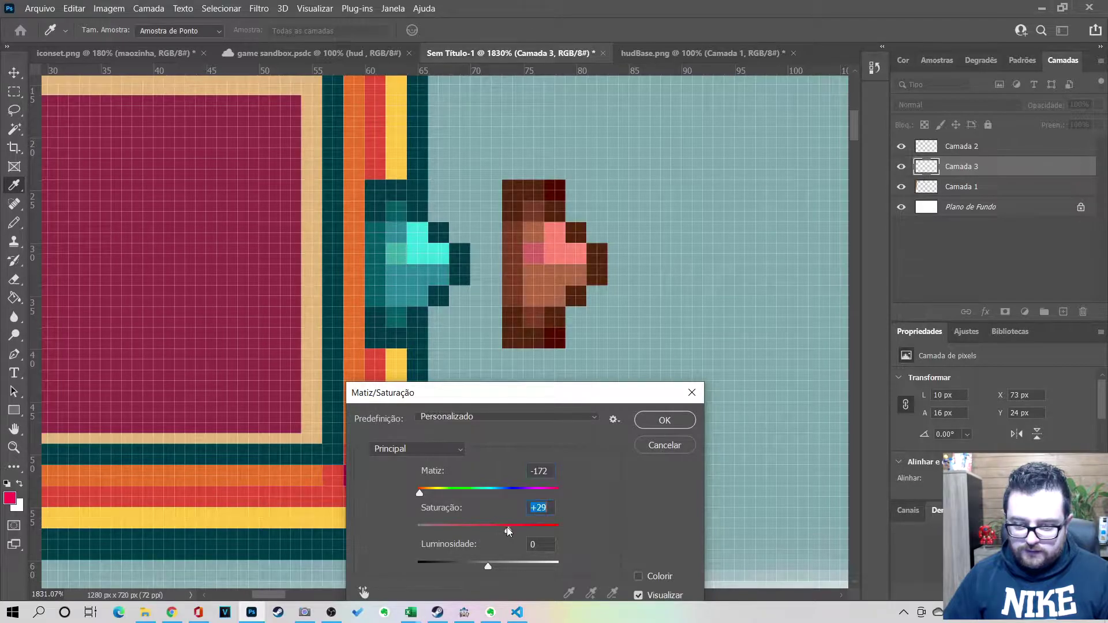
pyautogui.moveTo(488, 570)
pyautogui.mouseDown()
pyautogui.moveTo(500, 568)
pyautogui.moveTo(491, 568)
pyautogui.mouseUp()
pyautogui.click(487, 567)
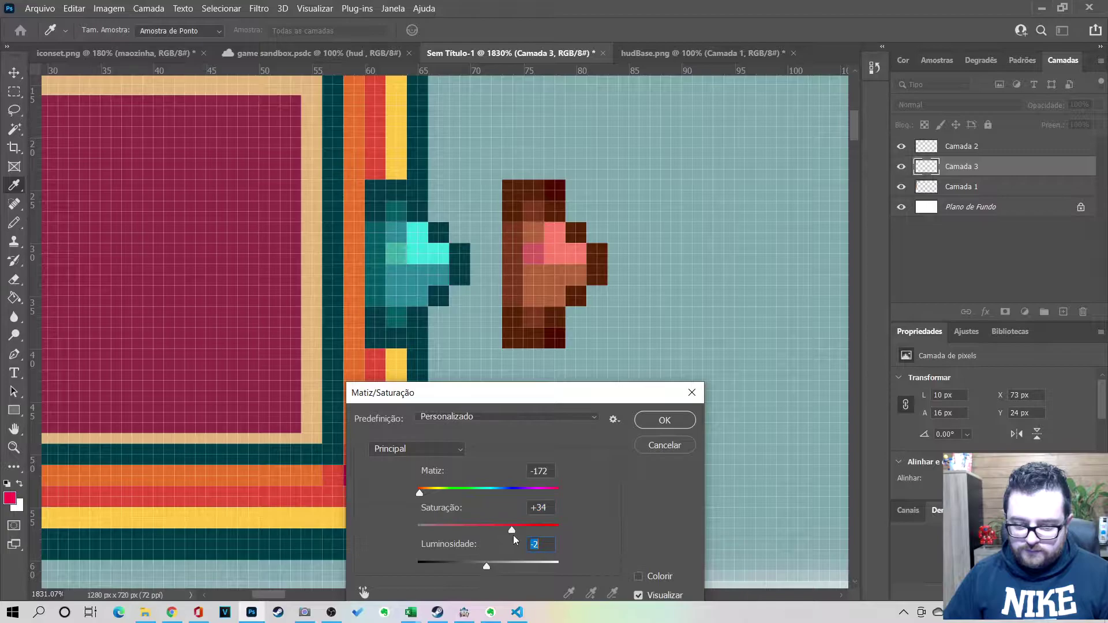
pyautogui.moveTo(508, 530)
pyautogui.mouseDown()
pyautogui.moveTo(481, 531)
pyautogui.moveTo(494, 532)
pyautogui.mouseUp()
pyautogui.moveTo(420, 495); pyautogui.dragTo(576, 511)
pyautogui.hotkey('shift', 'Tab')
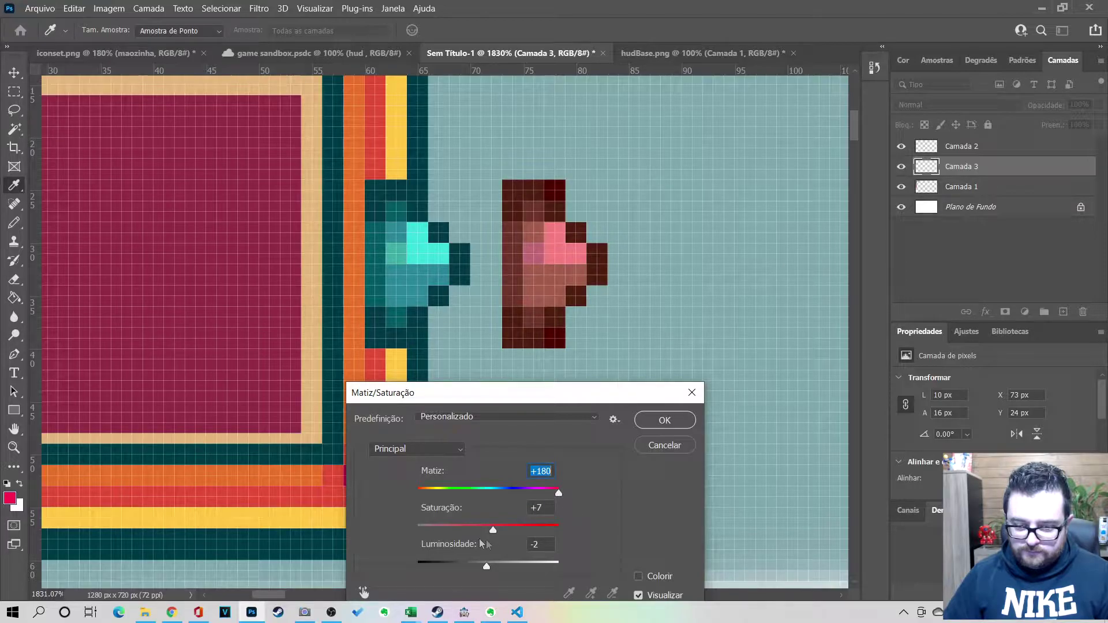
pyautogui.click(509, 530)
pyautogui.click(665, 420)
pyautogui.press('v')
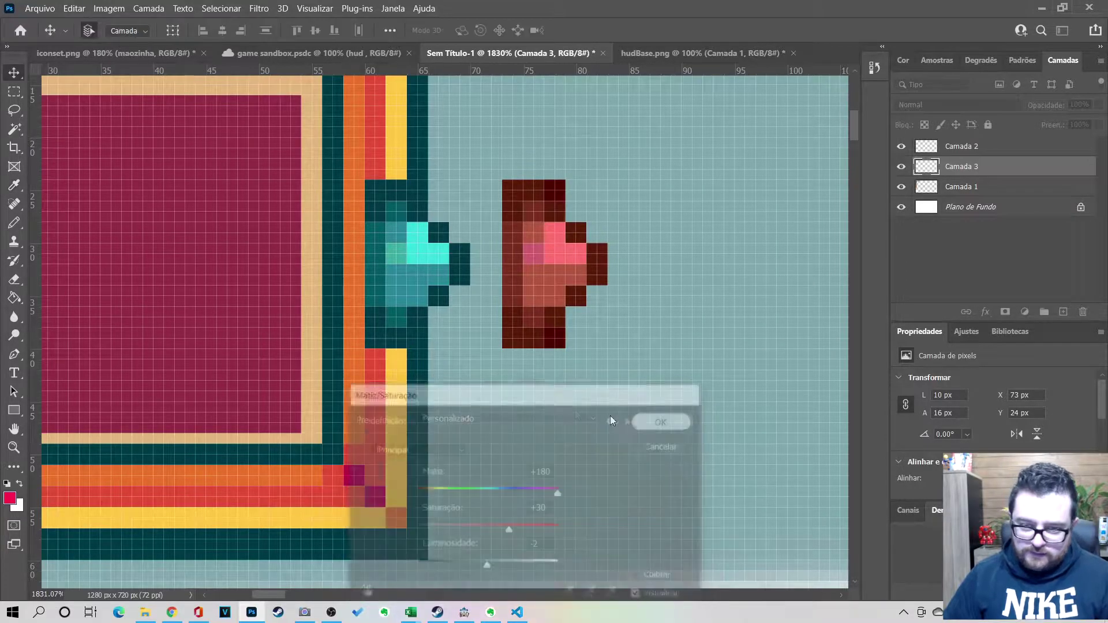
pyautogui.keyDown('alt'); pyautogui.scroll(-5, 553, 383); pyautogui.keyUp('alt')
pyautogui.keyDown('alt'); pyautogui.scroll(-2, 554, 384); pyautogui.keyUp('alt')
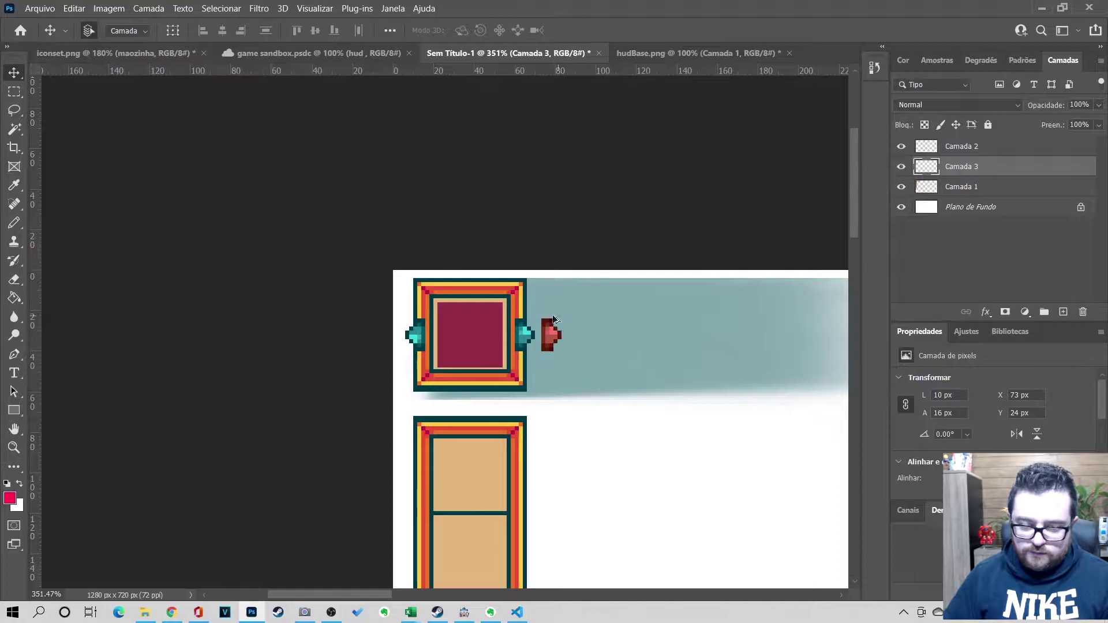
pyautogui.keyDown('alt'); pyautogui.scroll(3, 554, 363); pyautogui.keyUp('alt')
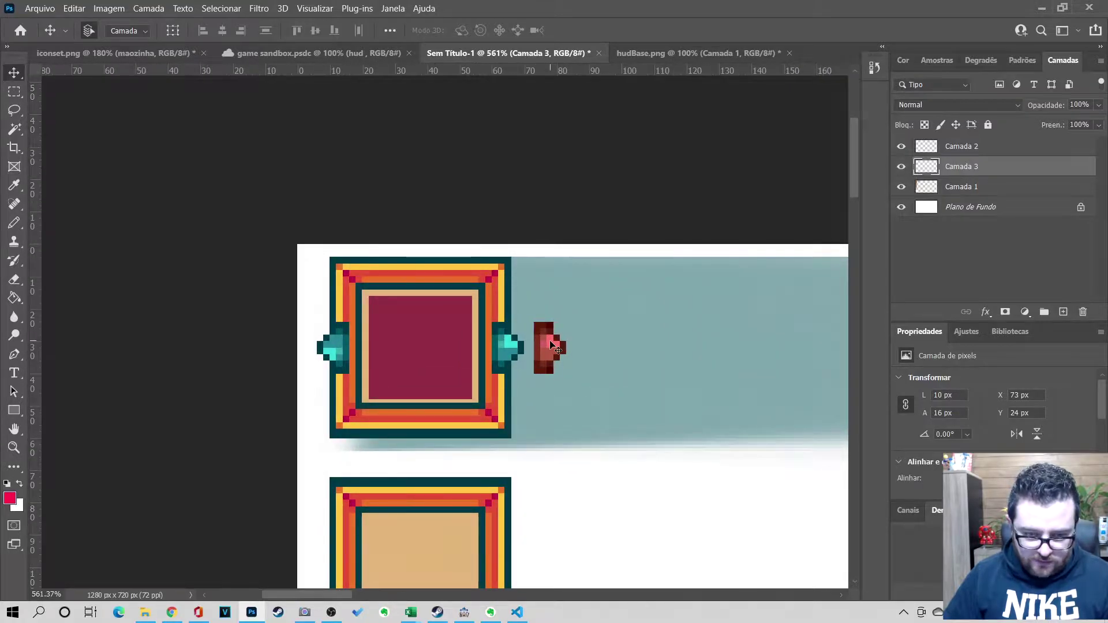
pyautogui.hotkey('ctrl', 't')
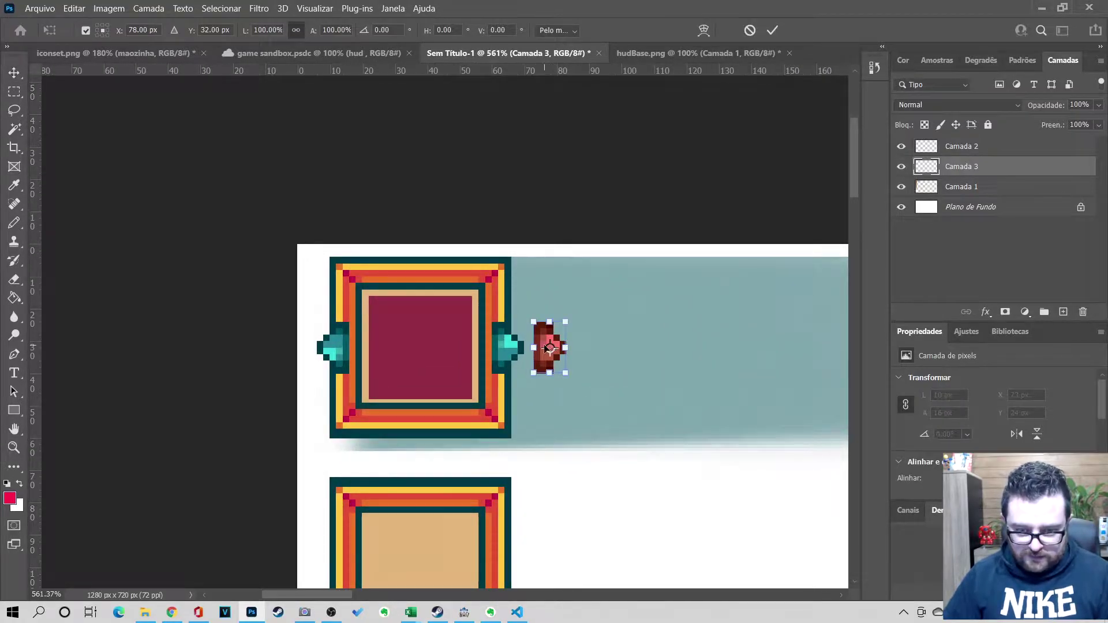
pyautogui.rightClick(551, 347)
pyautogui.click(590, 324)
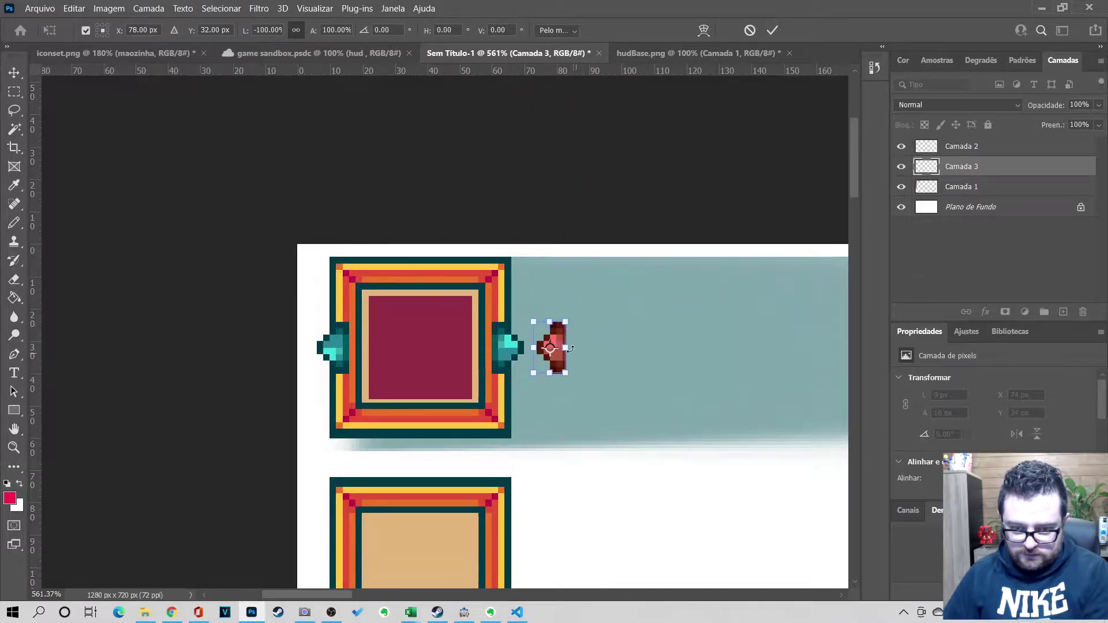
pyautogui.press('Return')
pyautogui.hotkey('ctrl', 'z')
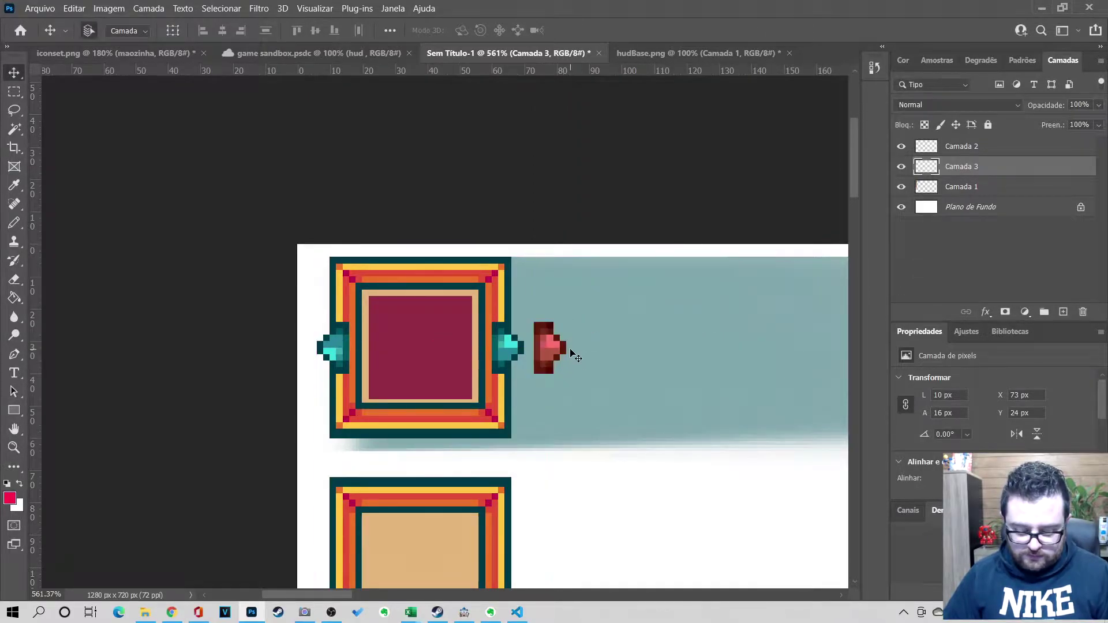
# Duplicate the red ornament to its right and try flipping the copy vertically and horizontally
pyautogui.keyDown('alt'); pyautogui.moveTo(545, 349); pyautogui.dragTo(600, 349); pyautogui.keyUp('alt')
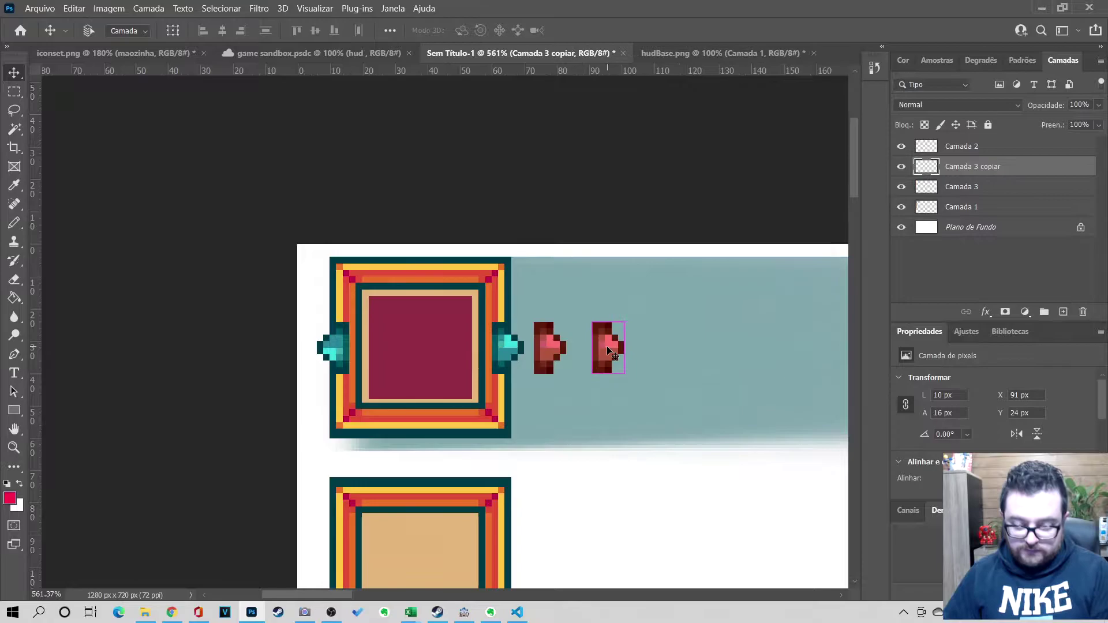
pyautogui.hotkey('ctrl', 't')
pyautogui.rightClick(600, 349)
pyautogui.click(618, 336)
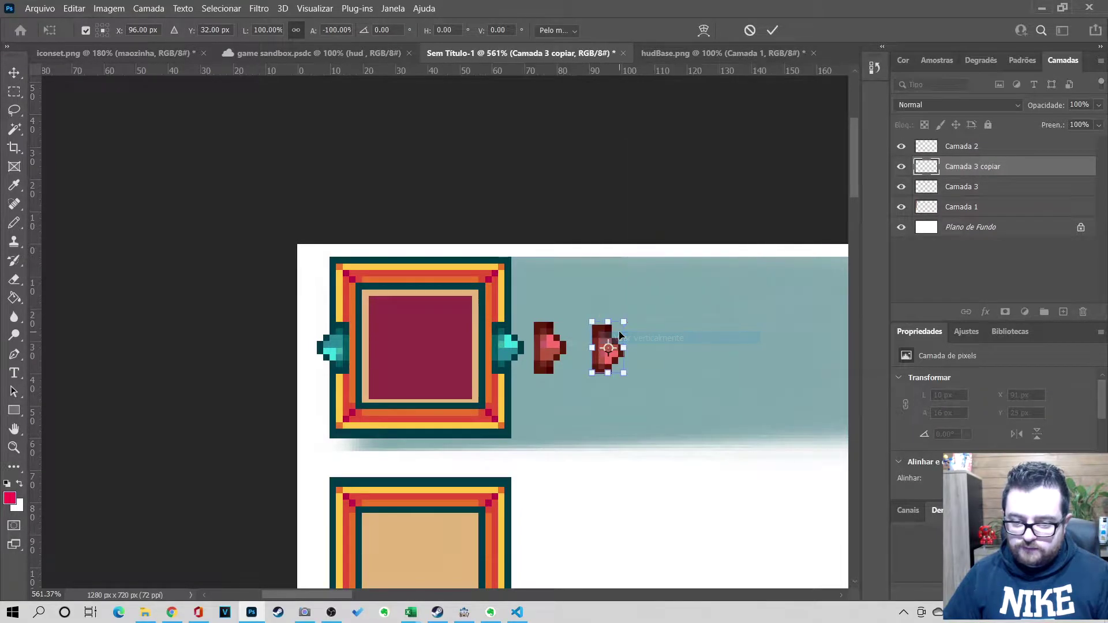
pyautogui.hotkey('ctrl', 'z')
pyautogui.rightClick(617, 334)
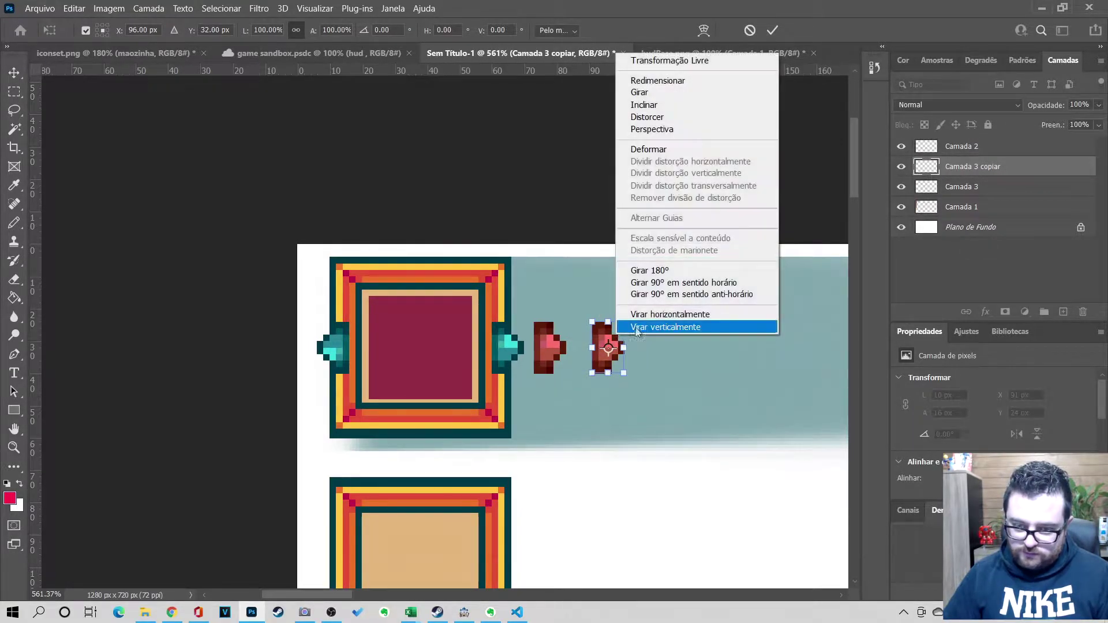
pyautogui.click(639, 315)
pyautogui.moveTo(617, 338); pyautogui.dragTo(562, 354)
pyautogui.press('Return')
# Move the maroon square out of the upper frame to X 76 px, Y 50 px and the duplicated red ornament into the frame
pyautogui.moveTo(424, 342); pyautogui.dragTo(599, 453)
pyautogui.moveTo(573, 364); pyautogui.dragTo(424, 355)
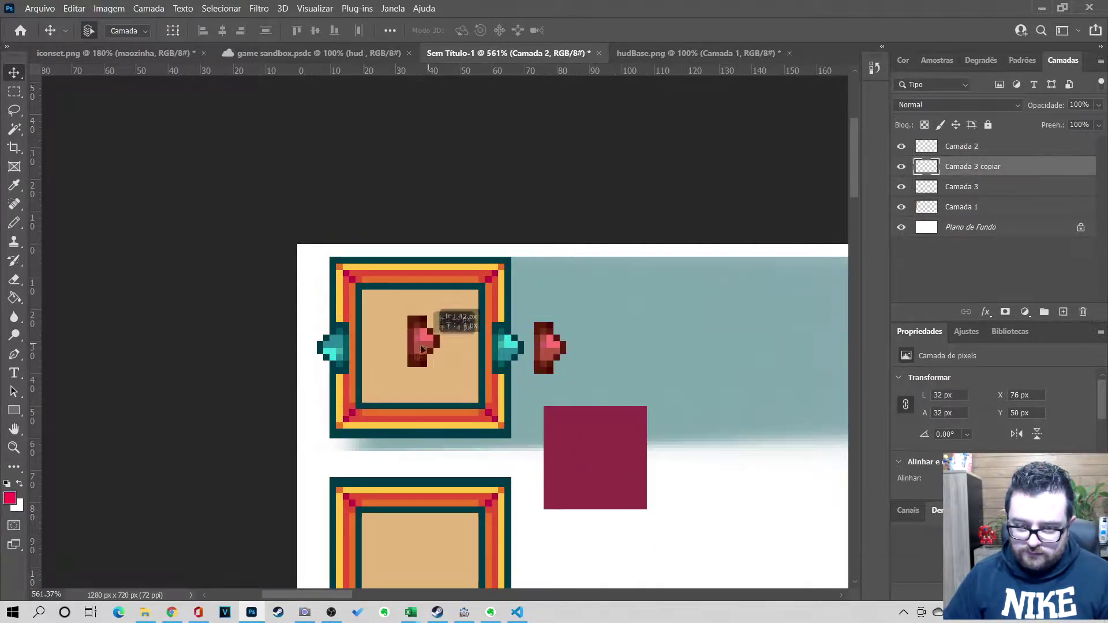
# Flip the duplicated red ornament horizontally and cover the teal ornaments with the red ones at X 6 px and X 60 px
pyautogui.hotkey('ctrl', 't')
pyautogui.rightClick(432, 348)
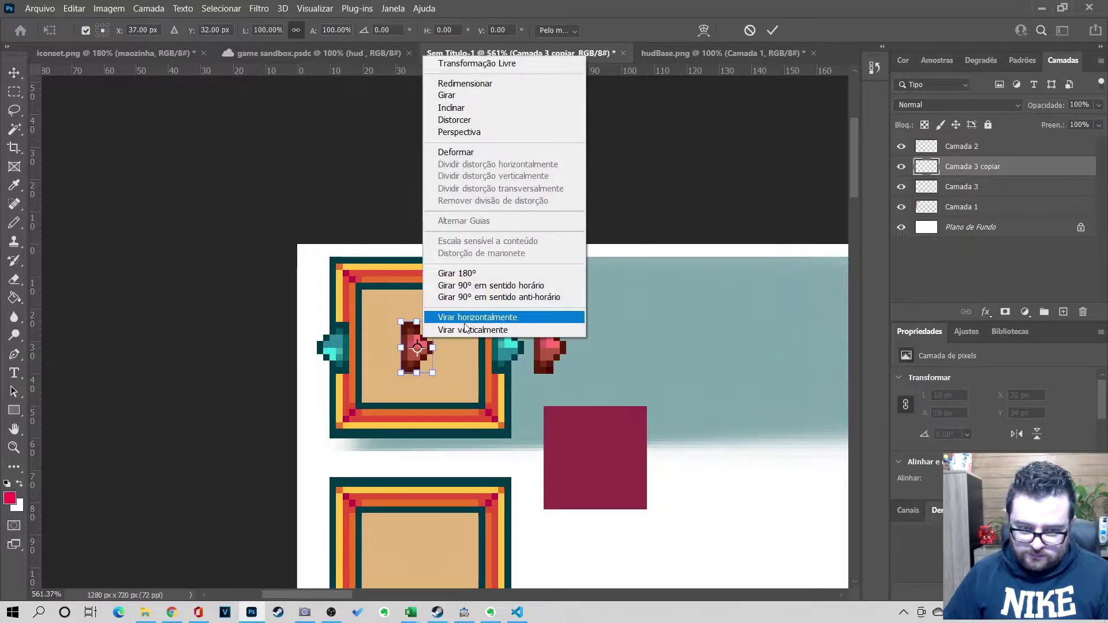
pyautogui.click(477, 317)
pyautogui.press('Return')
pyautogui.moveTo(426, 339); pyautogui.dragTo(341, 337)
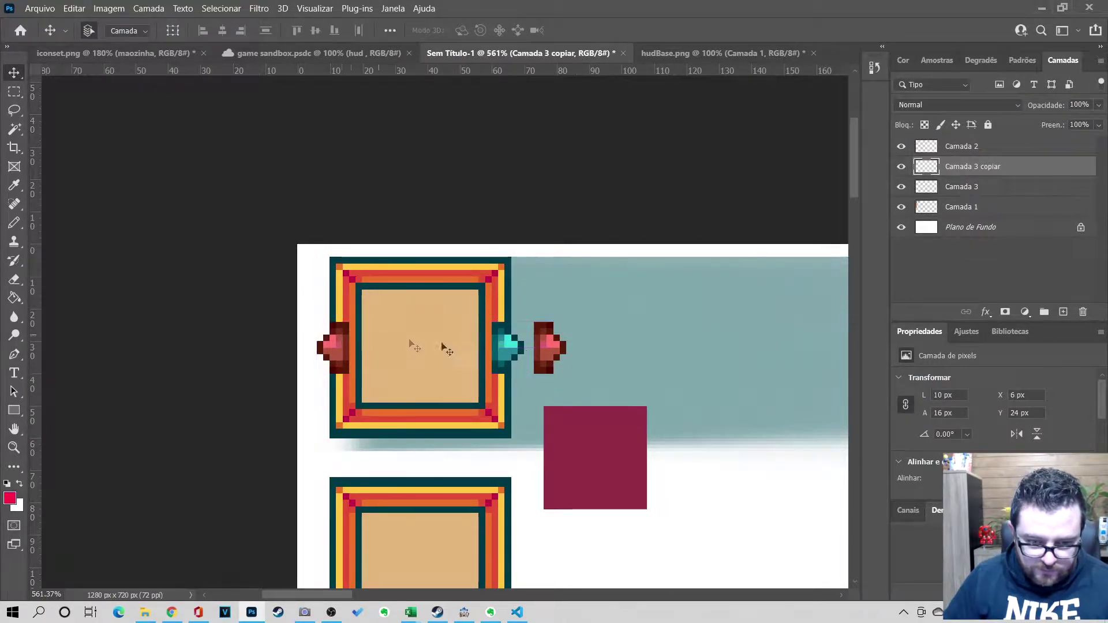
pyautogui.moveTo(550, 341); pyautogui.dragTo(507, 341)
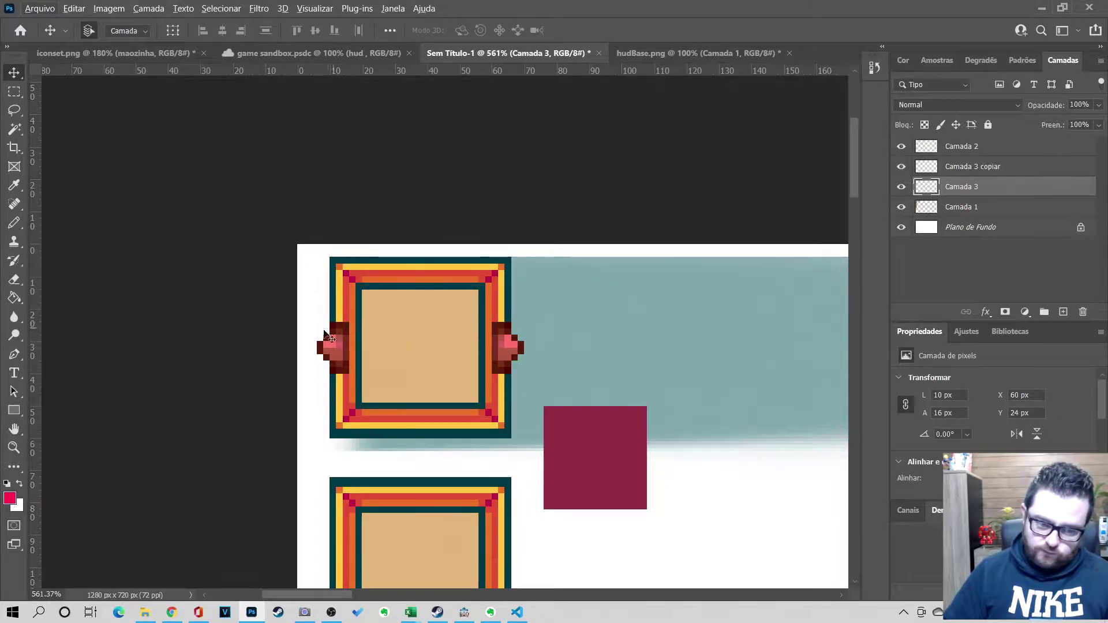
# Rename the layer of the red ornament on the frame's left side as sD
pyautogui.moveTo(488, 346); pyautogui.dragTo(332, 346)
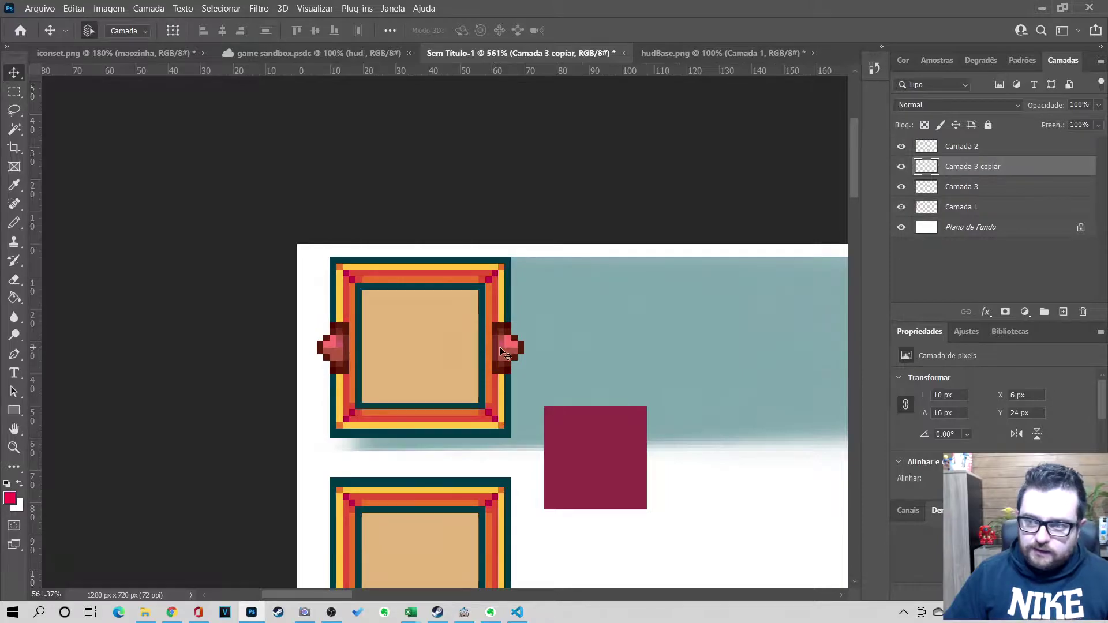
pyautogui.keyDown('shift'); pyautogui.click(503, 349); pyautogui.keyUp('shift')
pyautogui.doubleClick(959, 168)
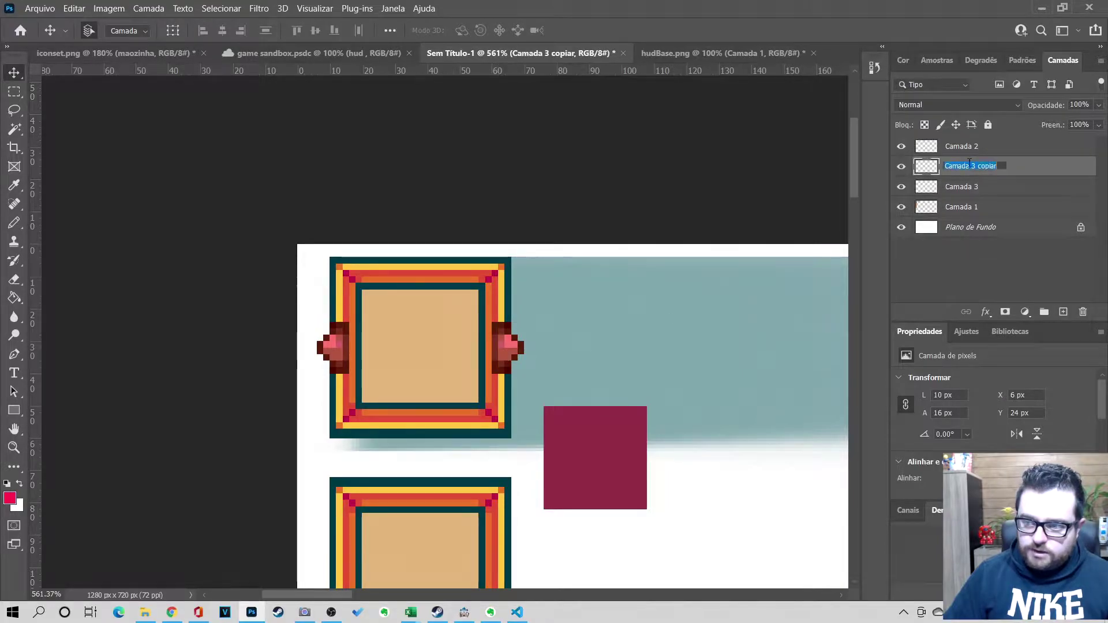
pyautogui.write('sD')
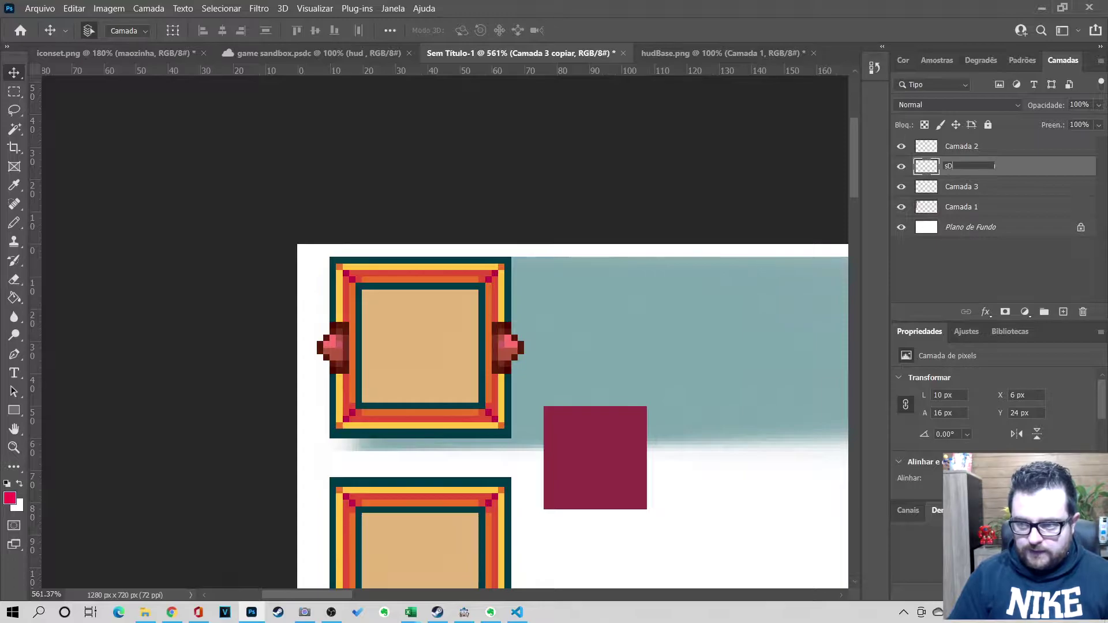
pyautogui.press('Return')
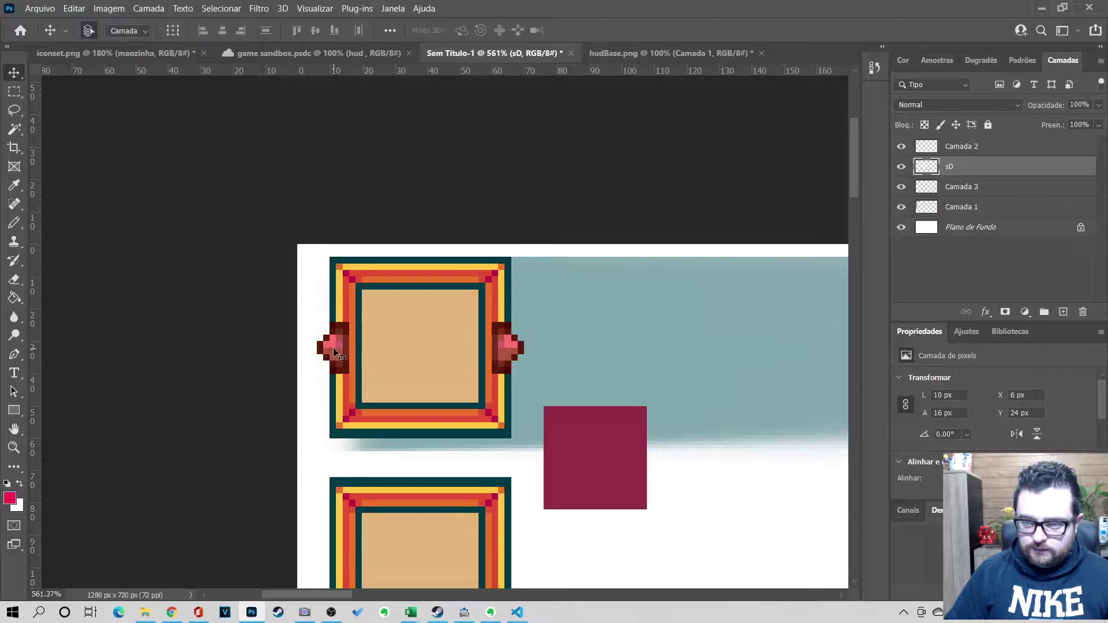
# Rename the layer of the red ornament on the frame's right side, Camada 3, as sD
pyautogui.keyDown('ctrl'); pyautogui.click(407, 350); pyautogui.keyUp('ctrl')
pyautogui.keyDown('ctrl'); pyautogui.click(512, 350); pyautogui.keyUp('ctrl')
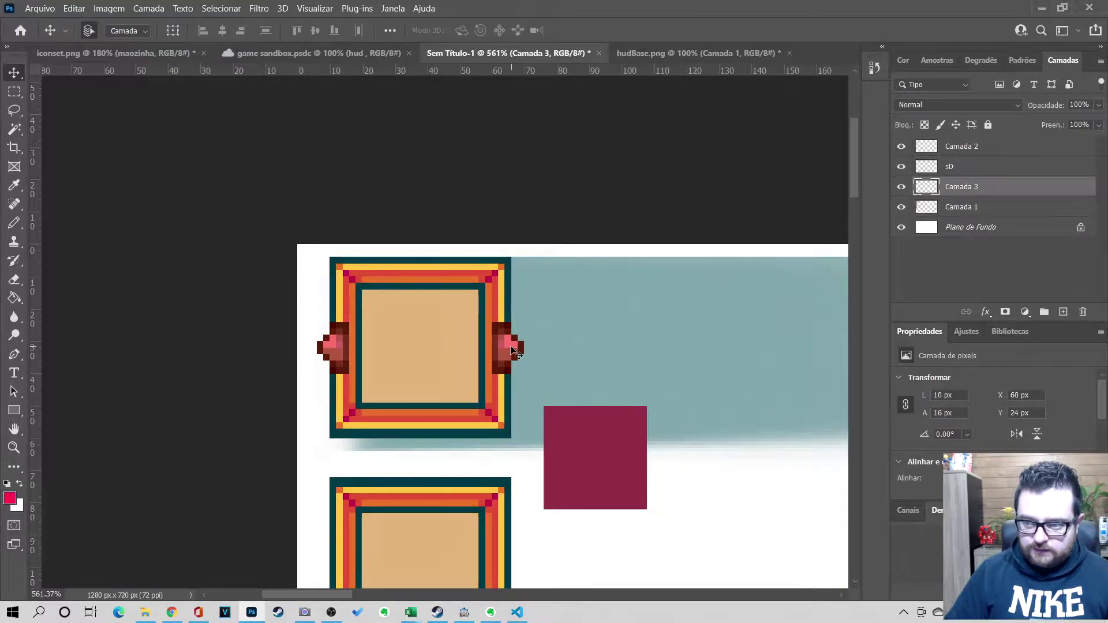
pyautogui.doubleClick(959, 187)
pyautogui.write('sD')
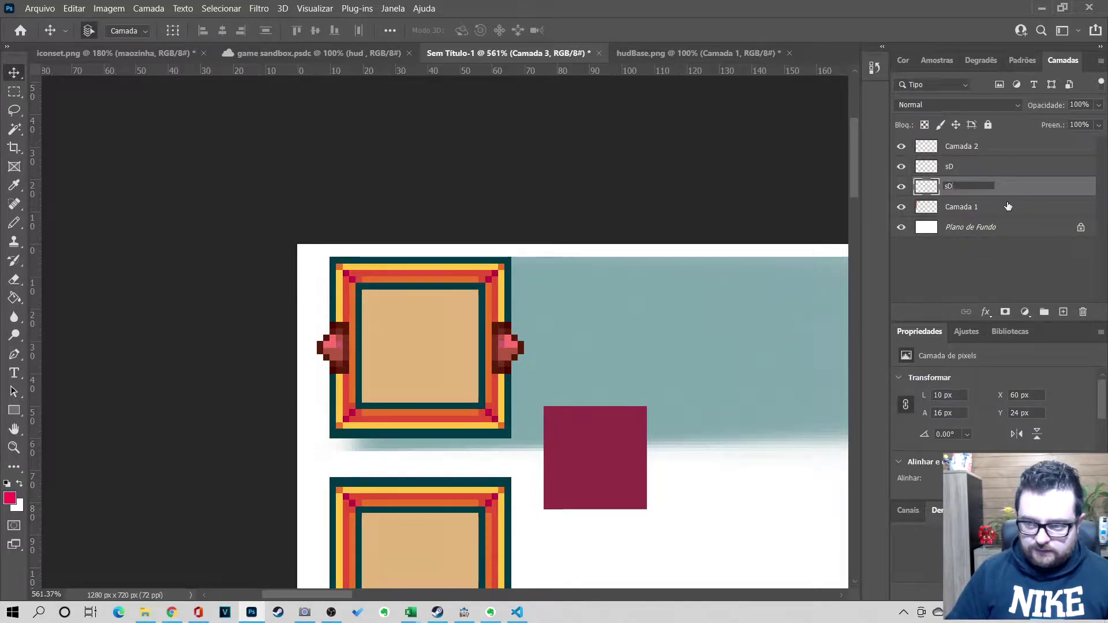
pyautogui.press('Return')
# Rename the layer of the red ornament on the frame's left side as sE
pyautogui.keyDown('ctrl'); pyautogui.keyDown('shift'); pyautogui.click(345, 349); pyautogui.keyUp('shift'); pyautogui.keyUp('ctrl')
pyautogui.keyDown('ctrl'); pyautogui.click(1000, 188); pyautogui.keyUp('ctrl')
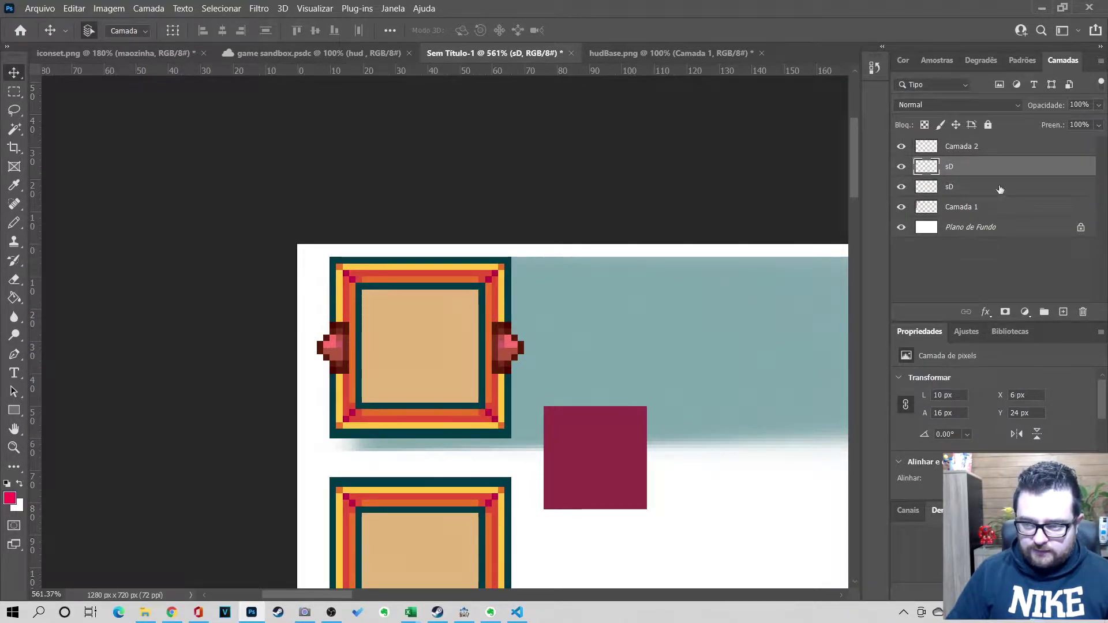
pyautogui.doubleClick(949, 167)
pyautogui.write('s')
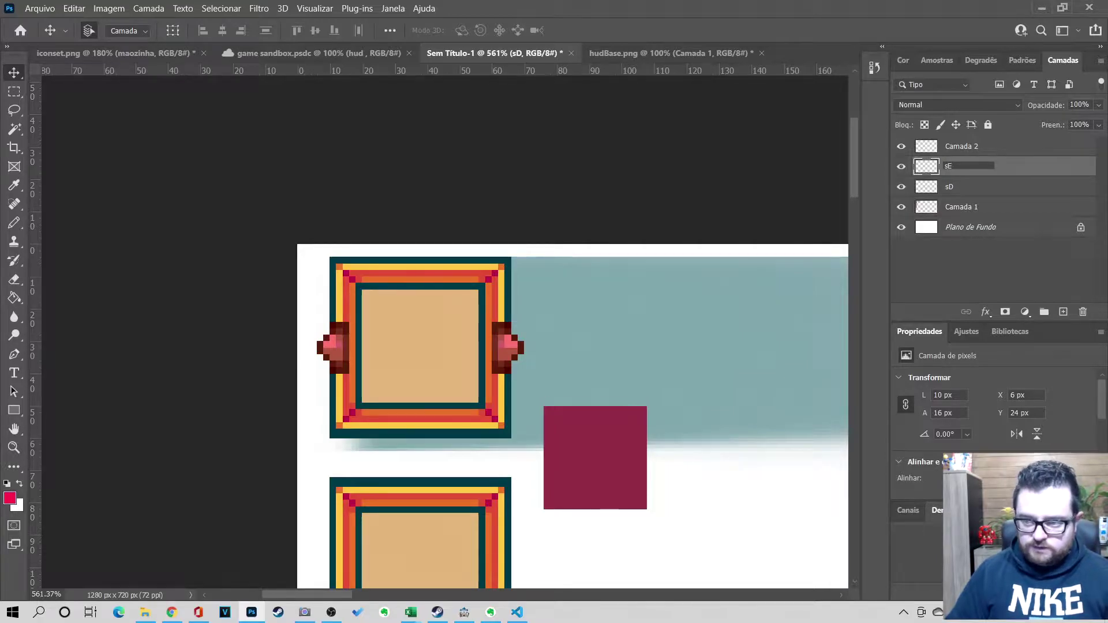
pyautogui.press('Return')
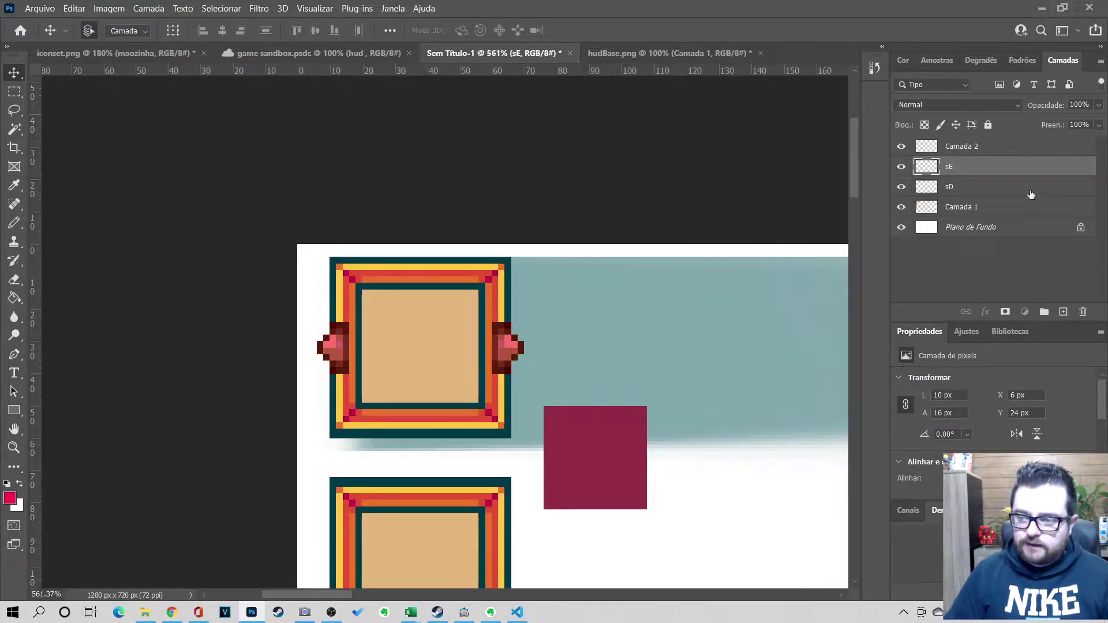
# Set up an export of the sE and sD layers as separate PNG files, toggling the smaller 8-bit file option
pyautogui.keyDown('ctrl'); pyautogui.click(1071, 190); pyautogui.keyUp('ctrl')
pyautogui.rightClick(1036, 187)
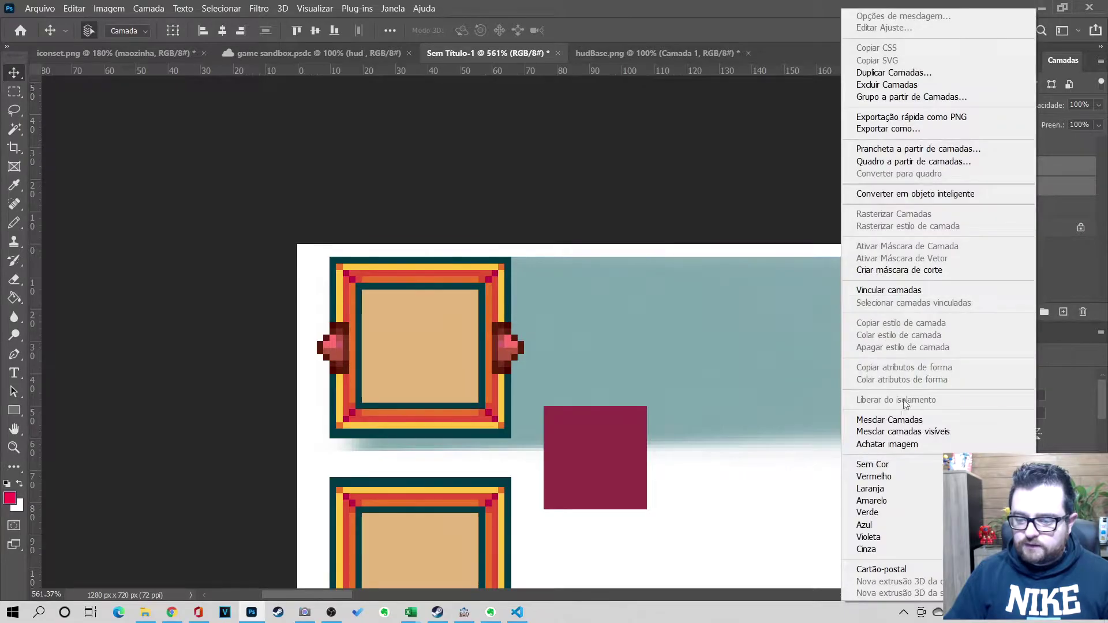
pyautogui.click(910, 128)
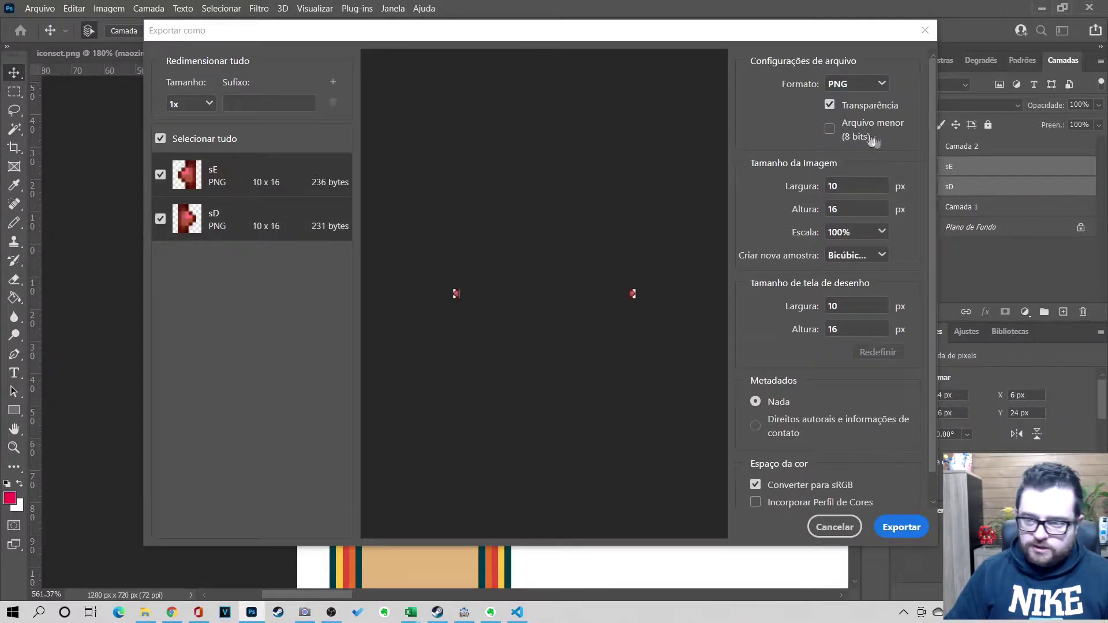
pyautogui.click(829, 134)
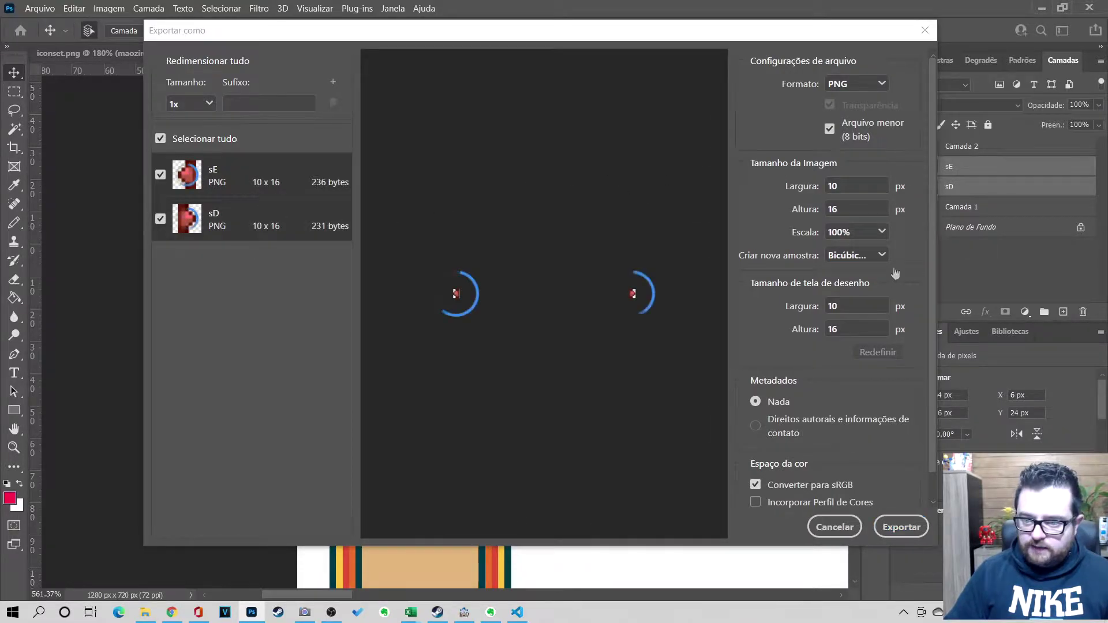
pyautogui.click(829, 130)
pyautogui.click(828, 130)
pyautogui.click(904, 525)
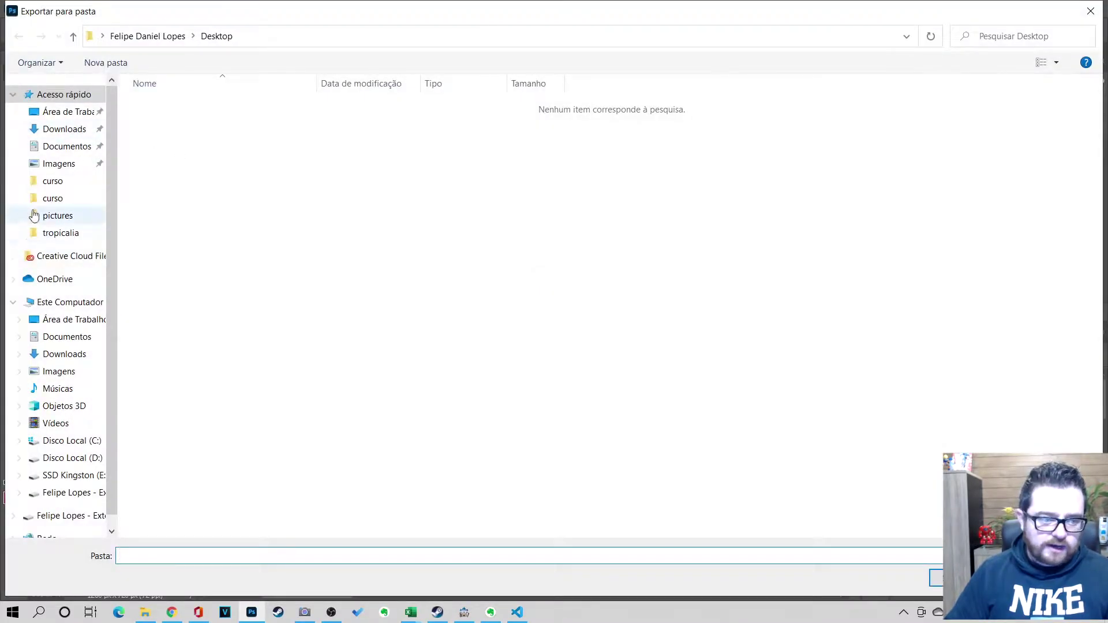
# Save the exported ornament images in the OneDrive folder Projeto Café > img > pictures
pyautogui.click(44, 280)
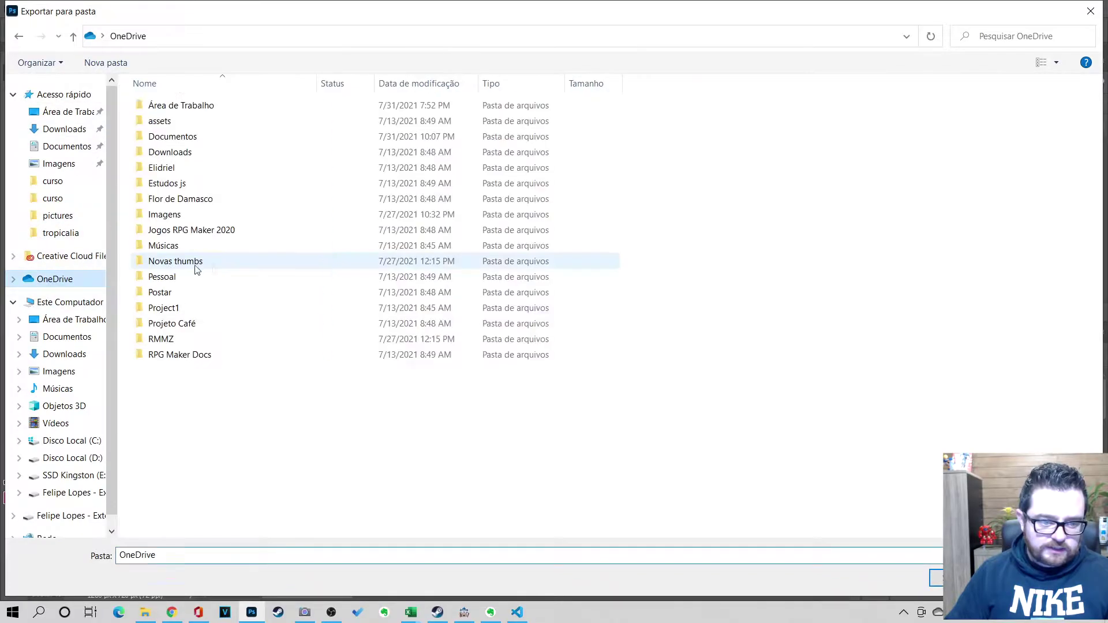
pyautogui.doubleClick(173, 323)
pyautogui.click(184, 200)
pyautogui.doubleClick(183, 200)
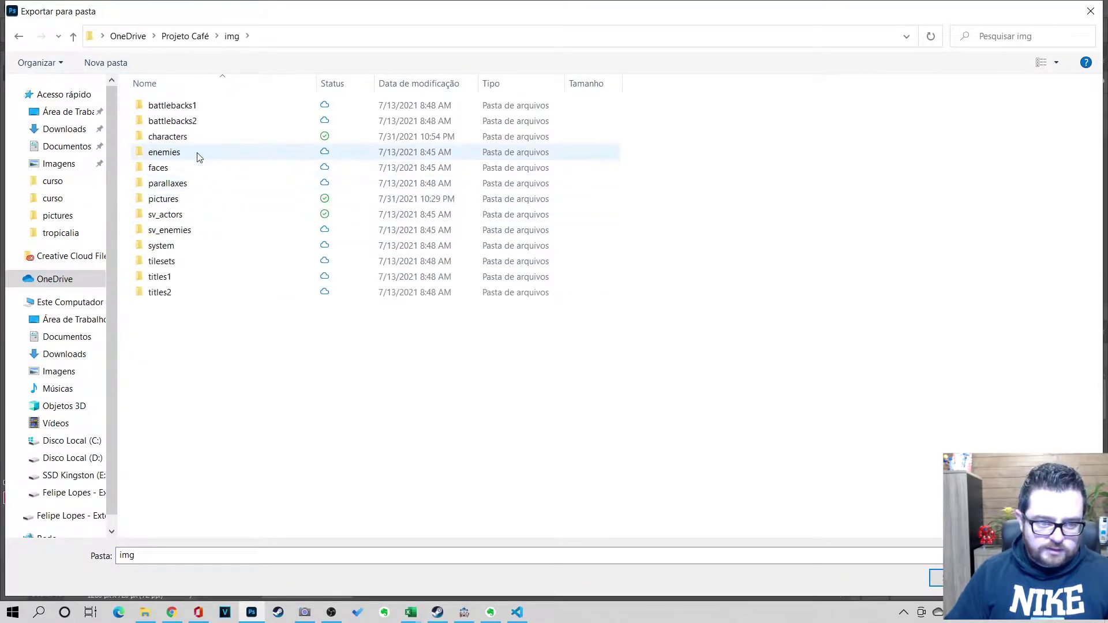
pyautogui.click(184, 198)
pyautogui.doubleClick(184, 199)
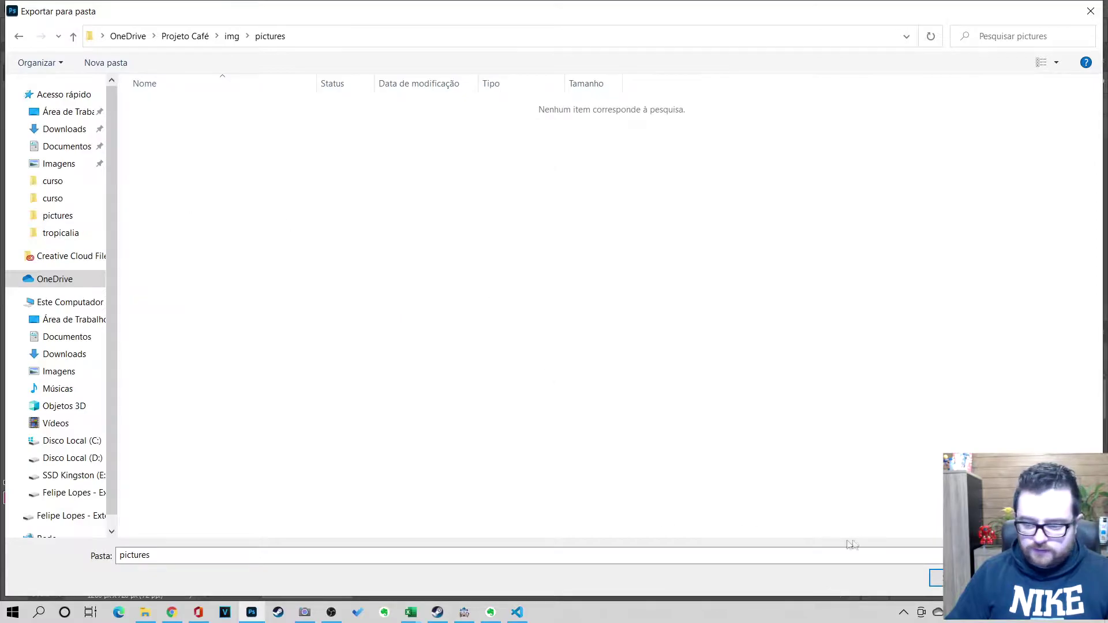
pyautogui.click(946, 579)
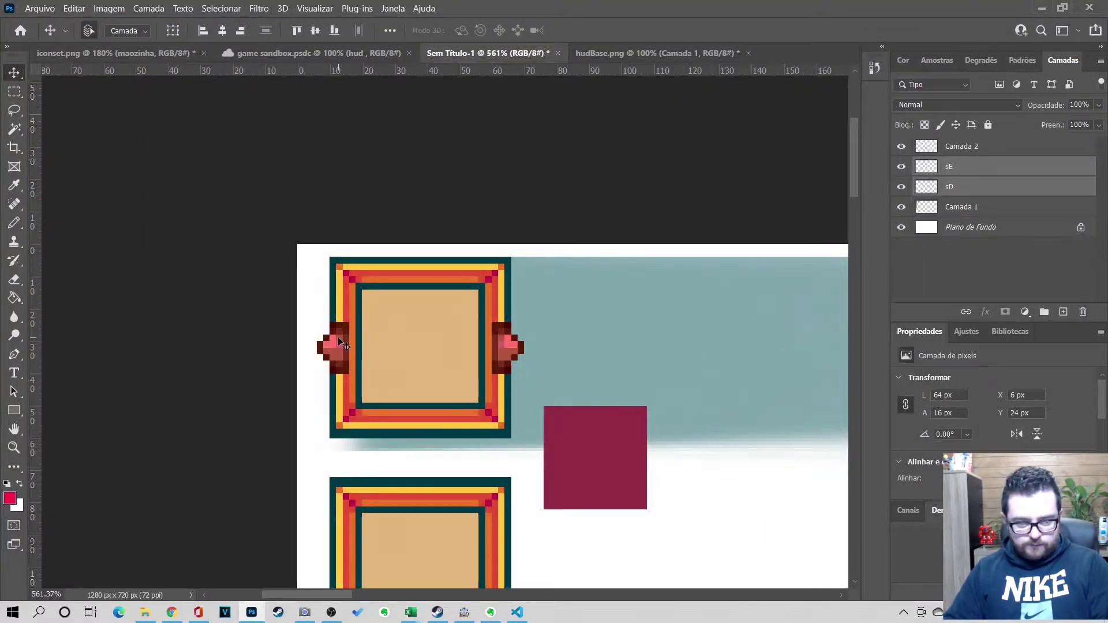
# Check the canvas position of the sE ornament's upper-left corner with Free Transform
pyautogui.hotkey('ctrl', 't')
pyautogui.press('Return')
pyautogui.click(594, 388)
pyautogui.click(333, 354)
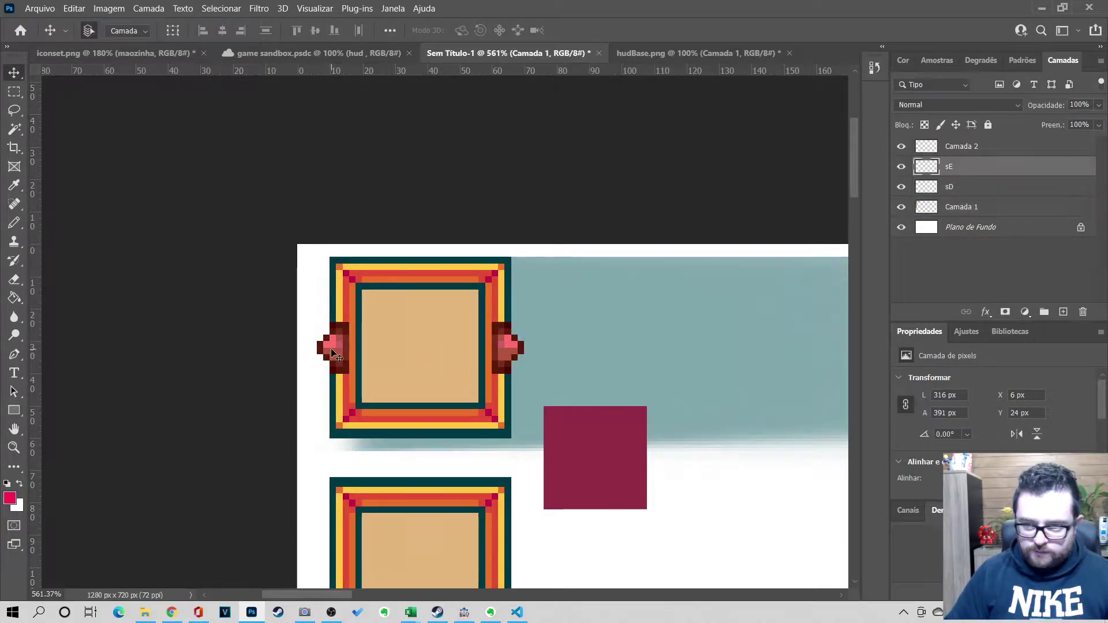
pyautogui.hotkey('ctrl', 't')
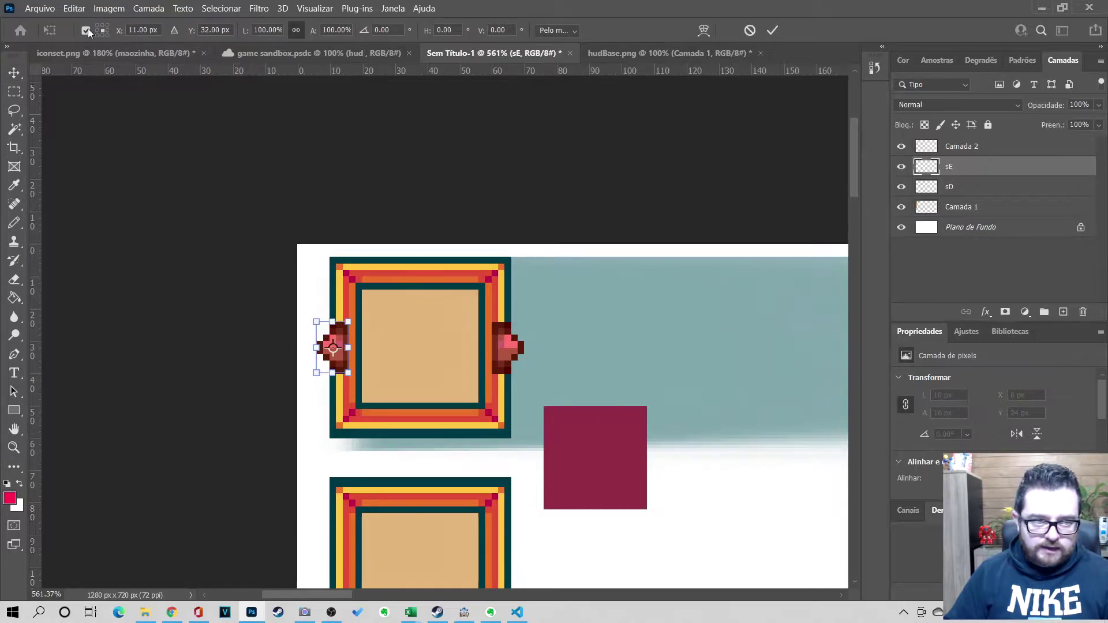
pyautogui.click(99, 27)
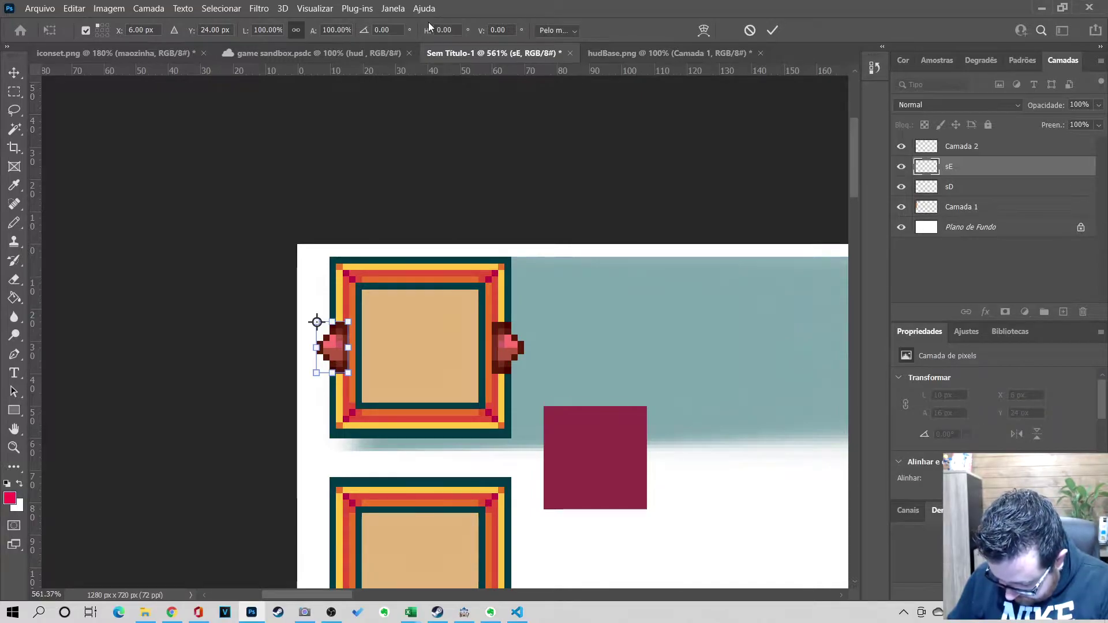
pyautogui.press('Return')
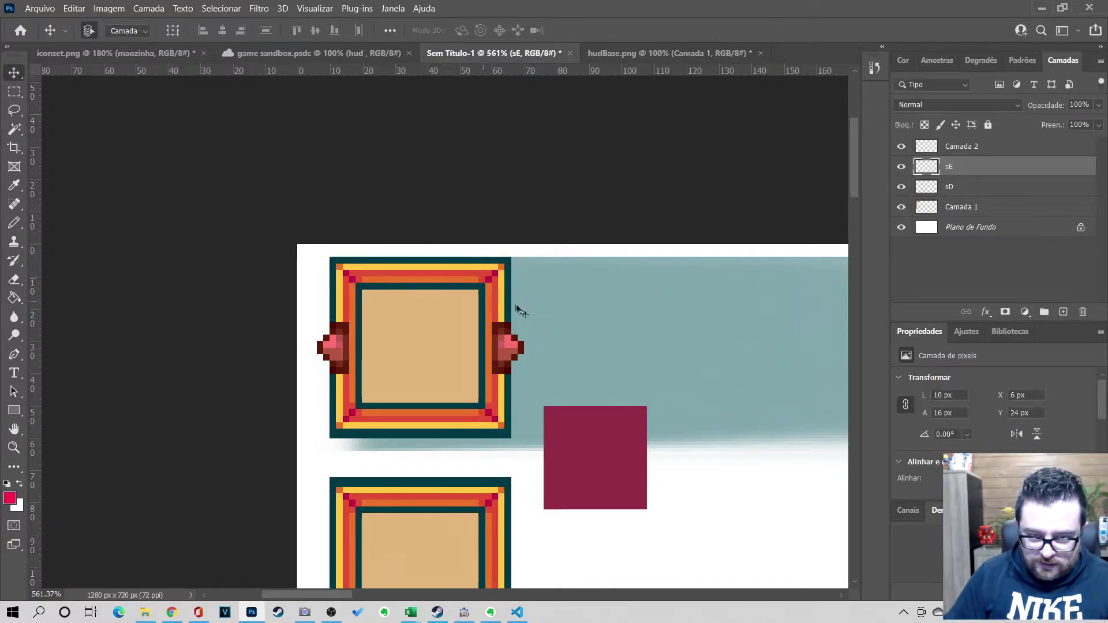
# Check the canvas position of the sD ornament's upper-left corner with Free Transform
pyautogui.click(503, 343)
pyautogui.hotkey('ctrl', 't')
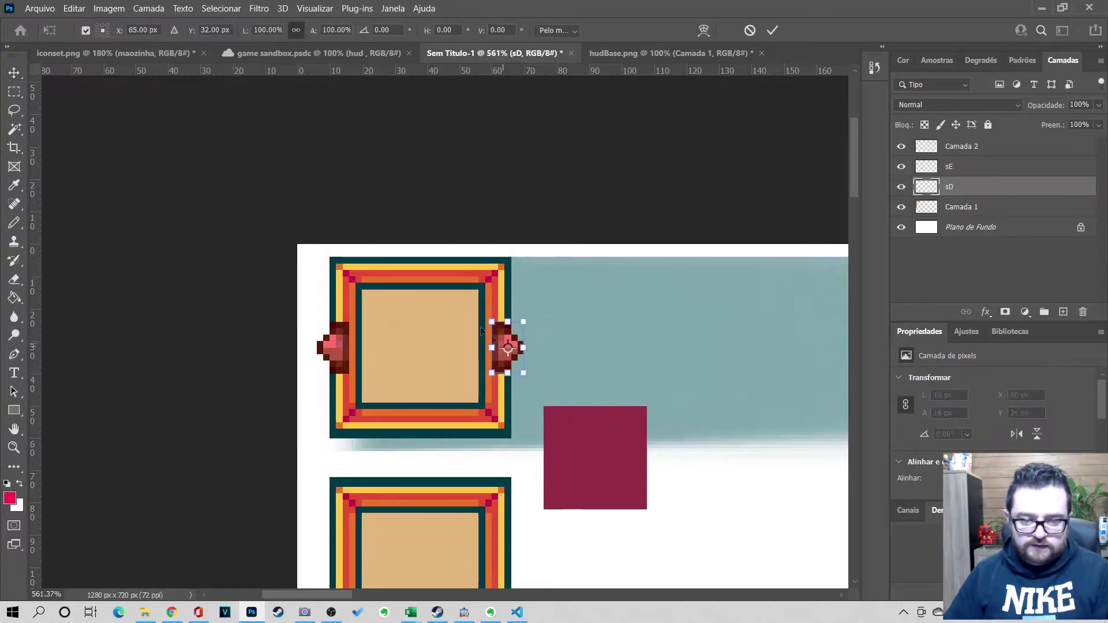
pyautogui.click(98, 26)
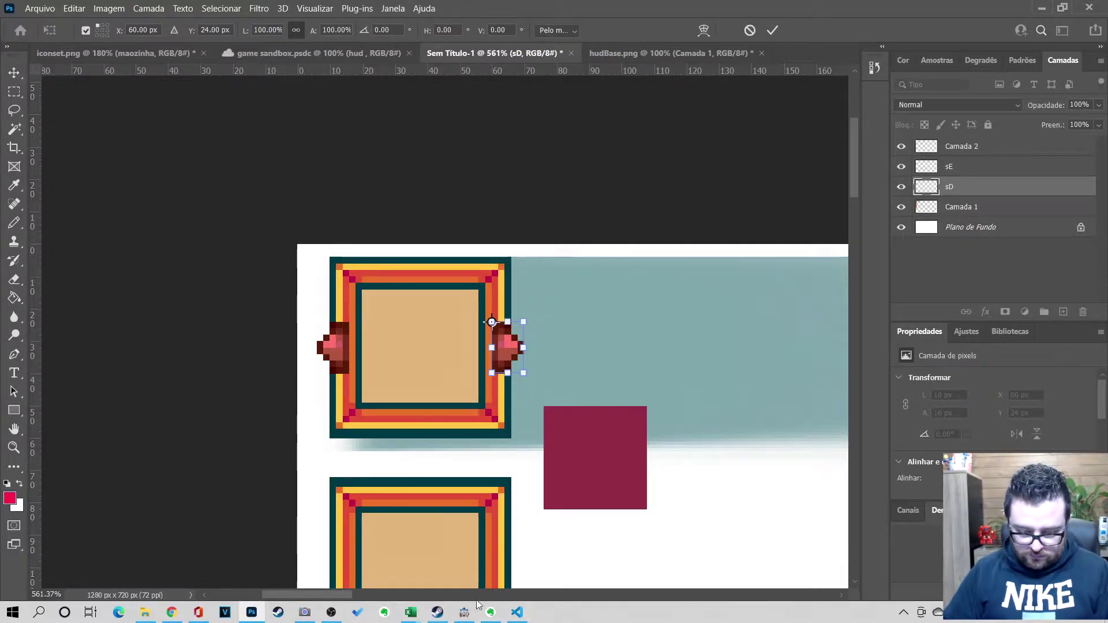
# Switch to RPG Maker MZ and open the Comandos common event
pyautogui.click(466, 611)
pyautogui.click(690, 54)
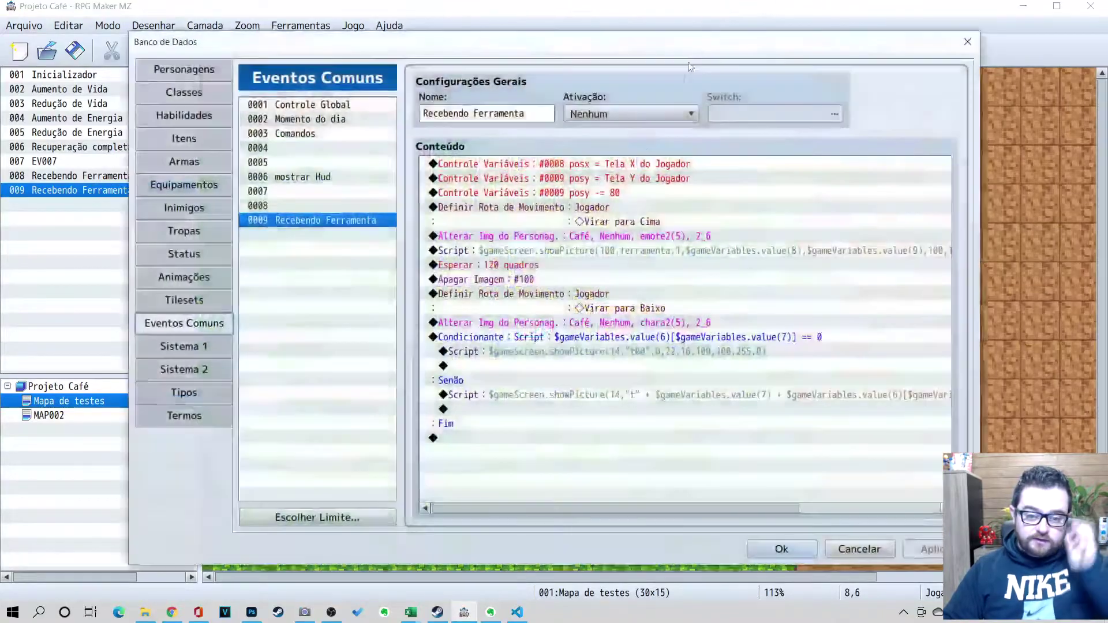
pyautogui.click(304, 133)
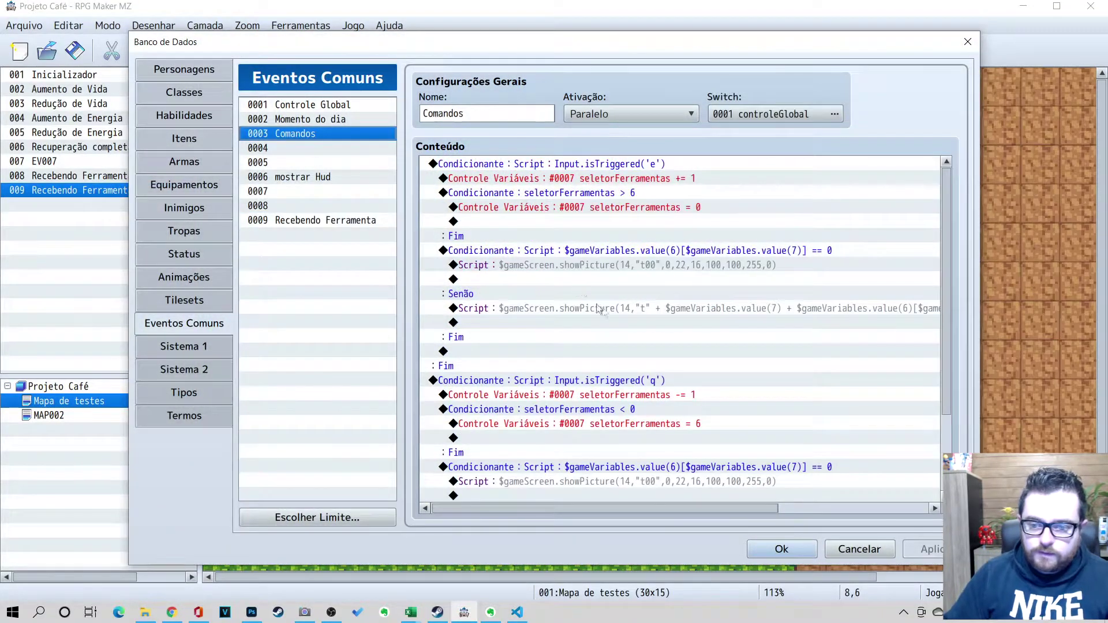
# Add a Show Picture command (Exibir Imagem) at the start of the 'e' input condition, with picture number 100 and image sD
pyautogui.click(625, 163)
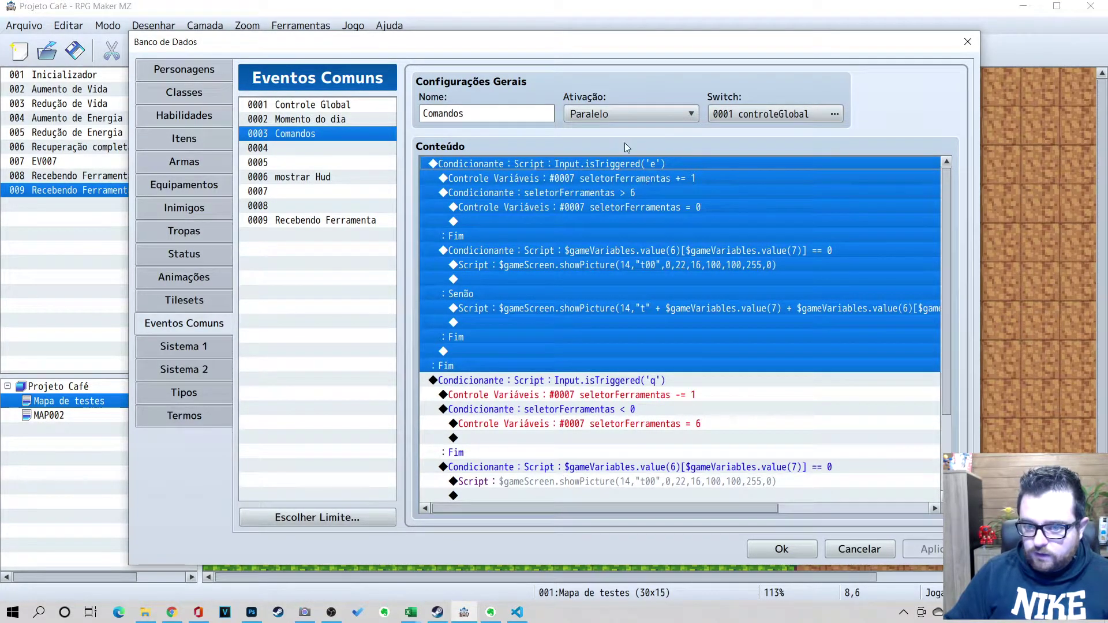
pyautogui.click(625, 178)
pyautogui.press('Insert')
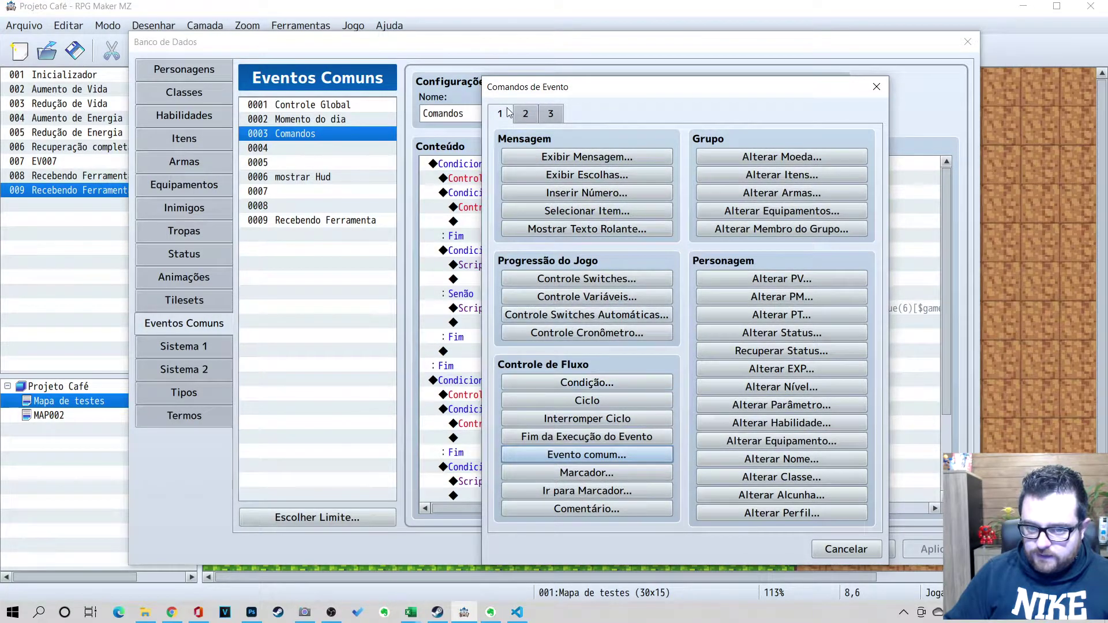
pyautogui.click(525, 113)
pyautogui.click(577, 440)
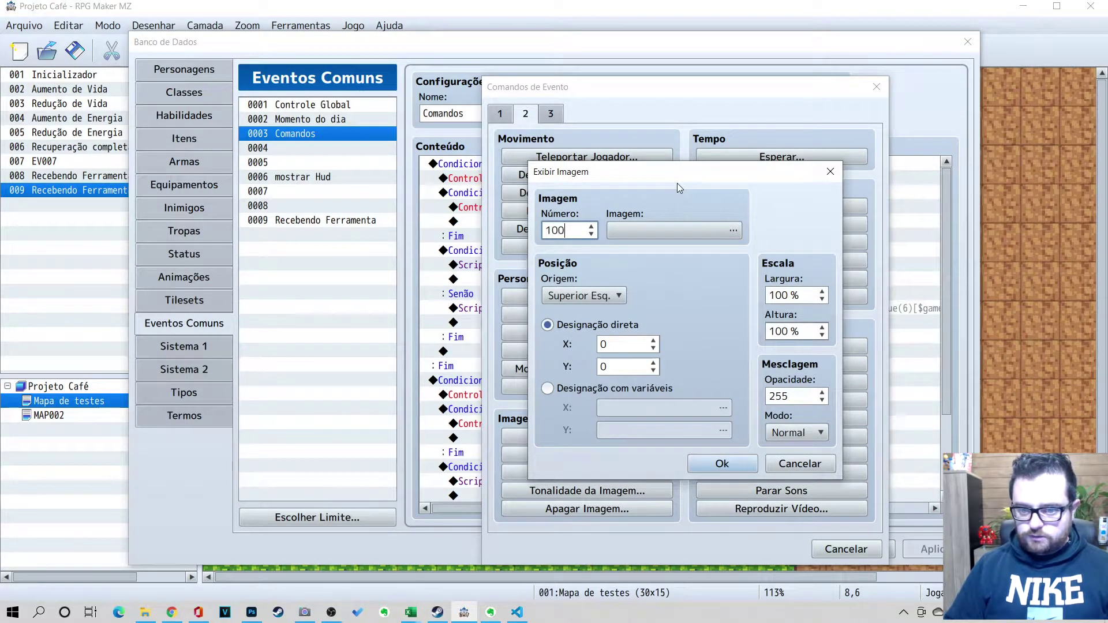
pyautogui.click(652, 232)
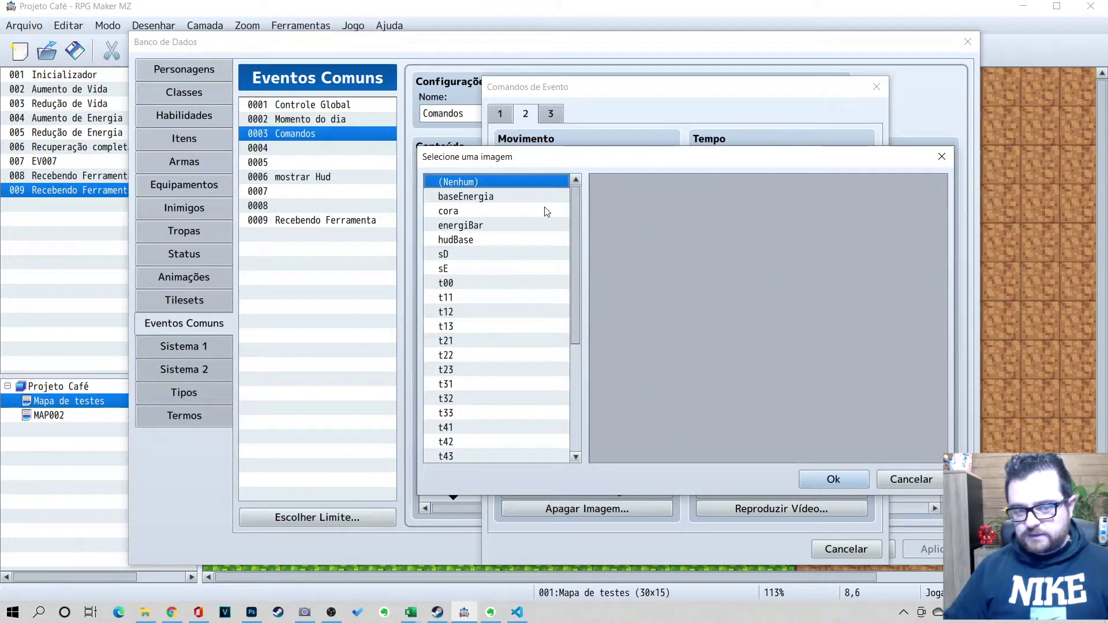
pyautogui.click(480, 257)
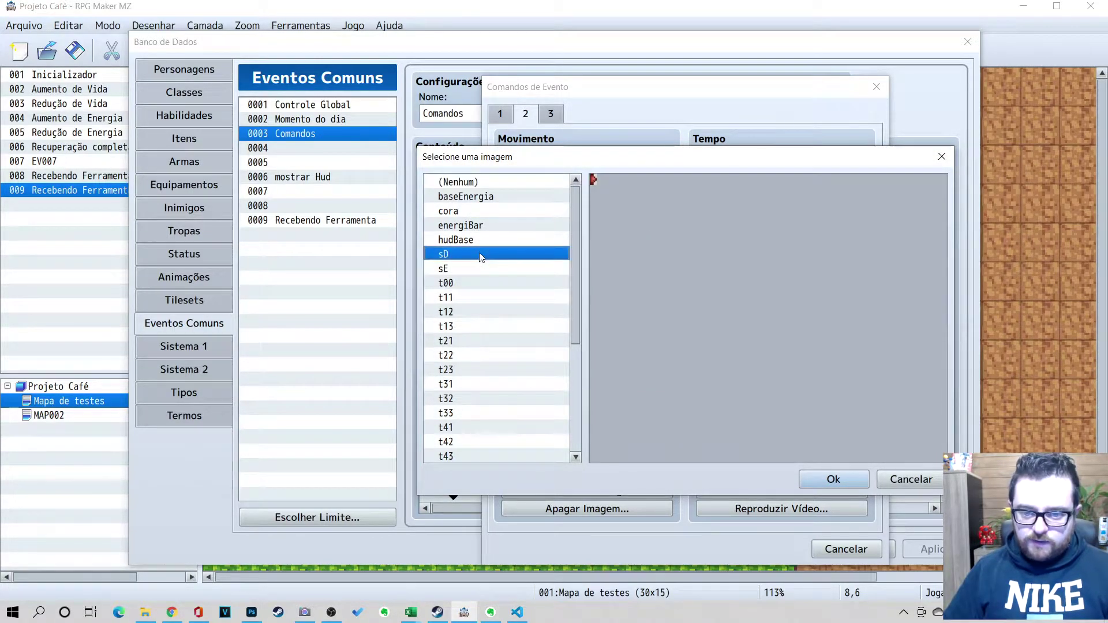
pyautogui.click(833, 479)
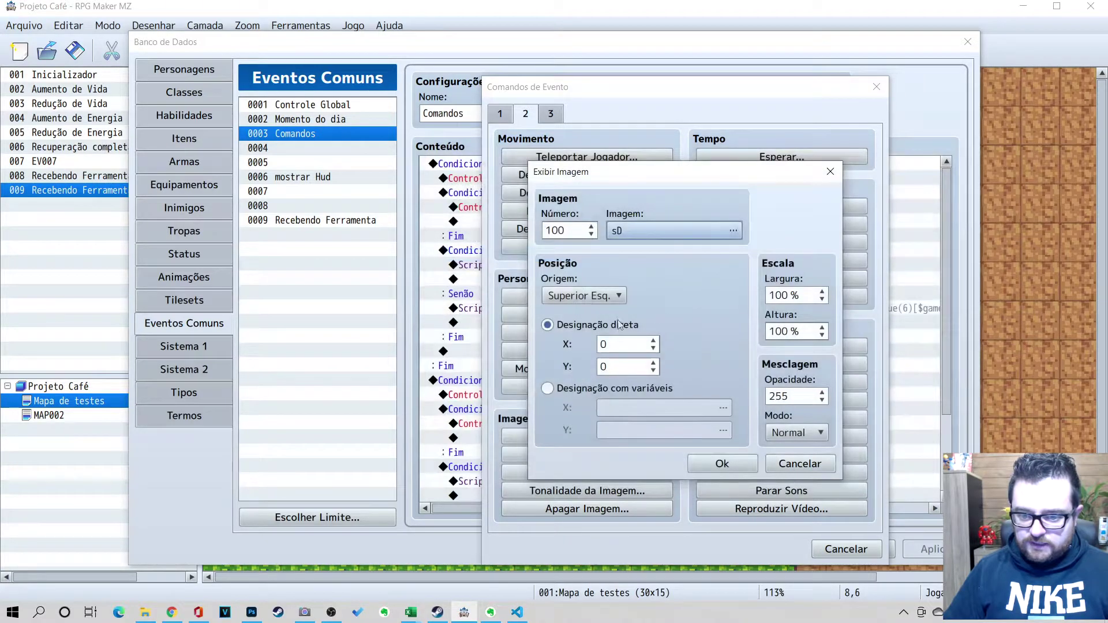
# Set the sD picture's origin to upper left and its direct position to X 60, Y 24
pyautogui.click(587, 299)
pyautogui.click(587, 312)
pyautogui.doubleClick(622, 348)
pyautogui.press('Tab')
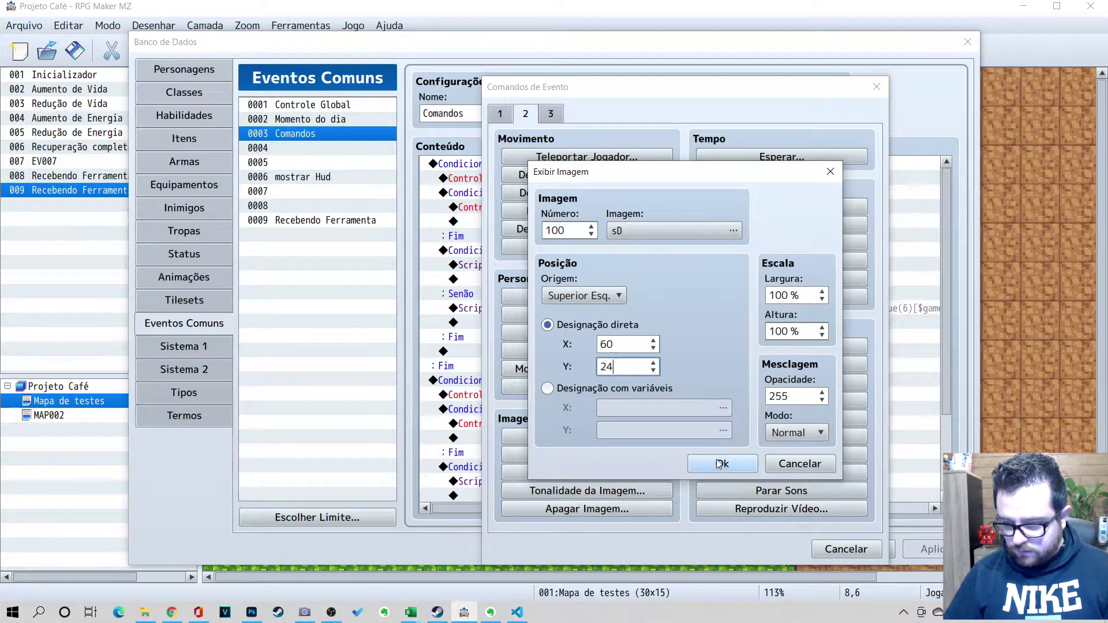
pyautogui.write('24')
pyautogui.click(722, 464)
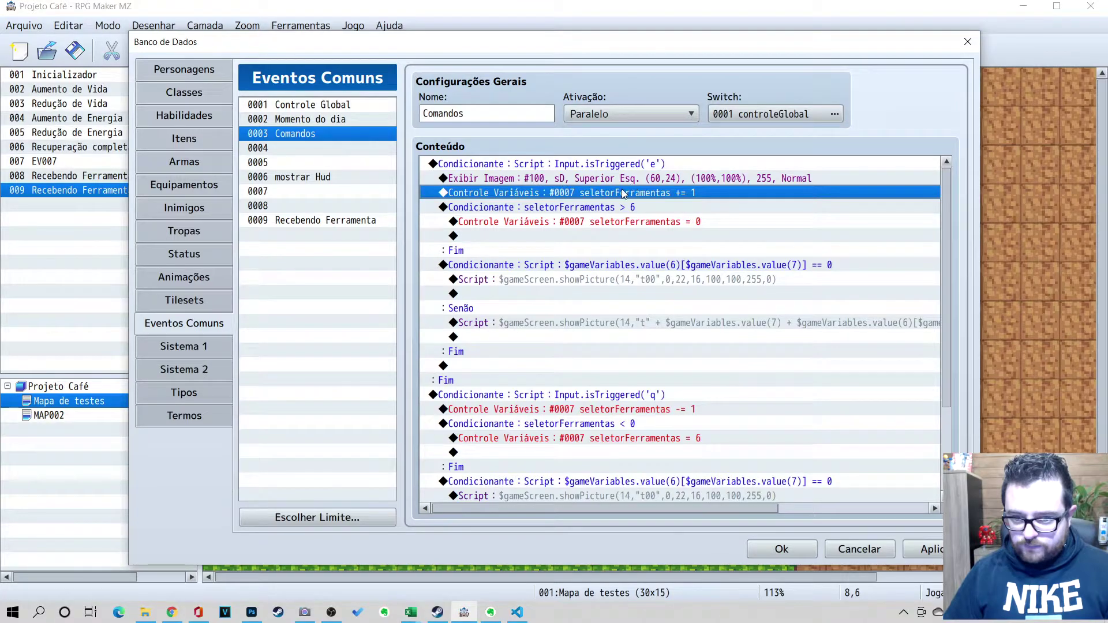
# Insert a 3-frame wait directly after the sD picture command in the 'e' condition
pyautogui.press('Insert')
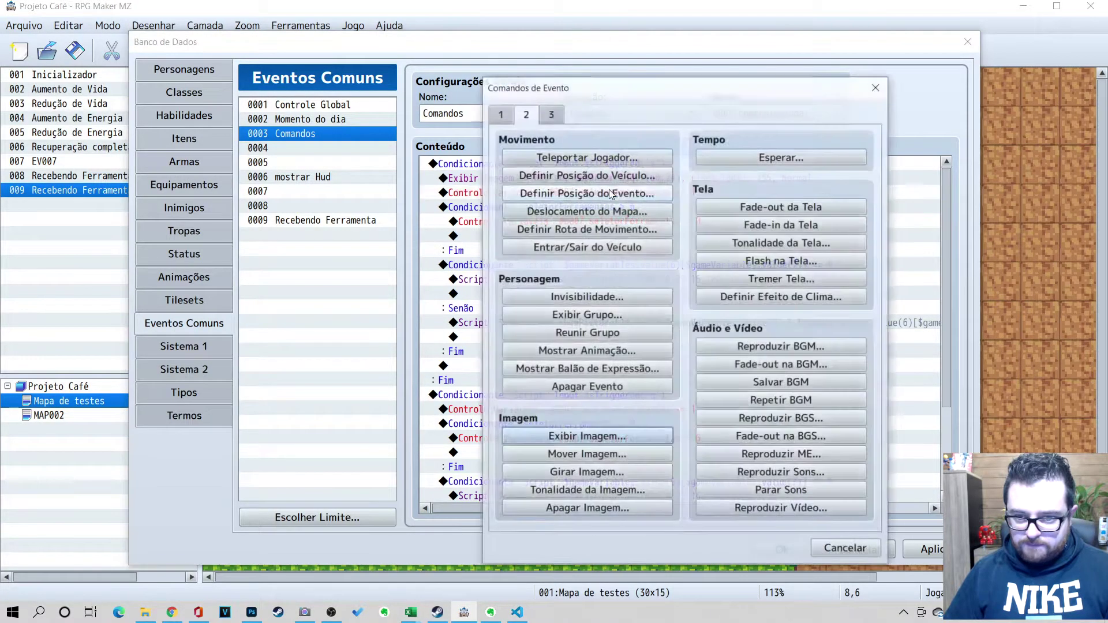
pyautogui.click(711, 159)
pyautogui.write('3')
pyautogui.press('Return')
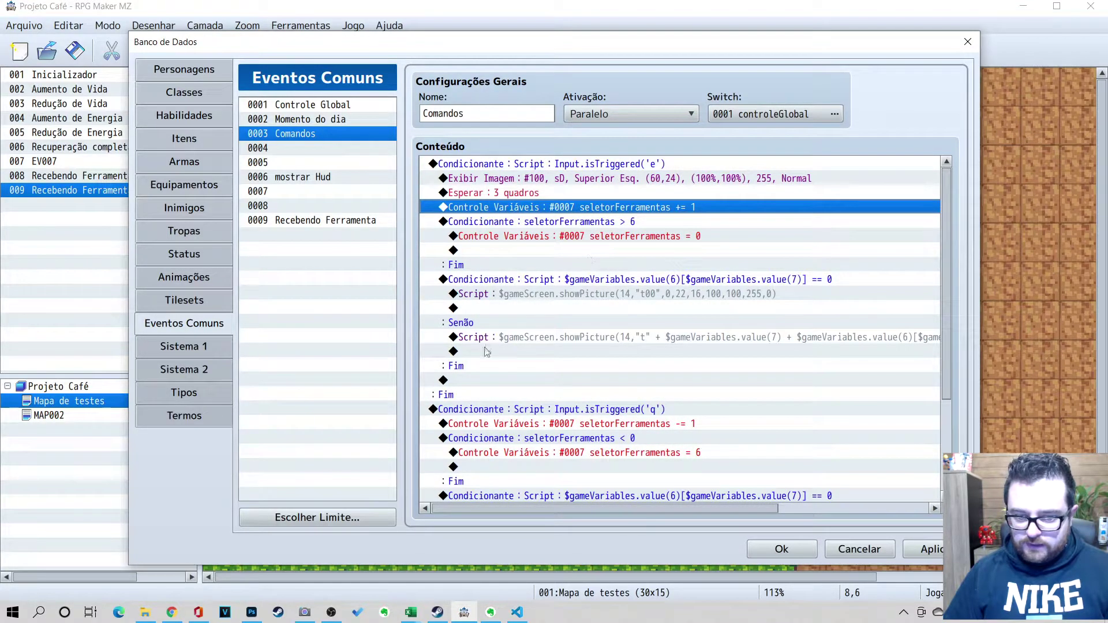
# Add an Erase Picture command (Apagar Imagem) for picture 100 at the end of the 'e' input condition
pyautogui.click(485, 180)
pyautogui.click(492, 164)
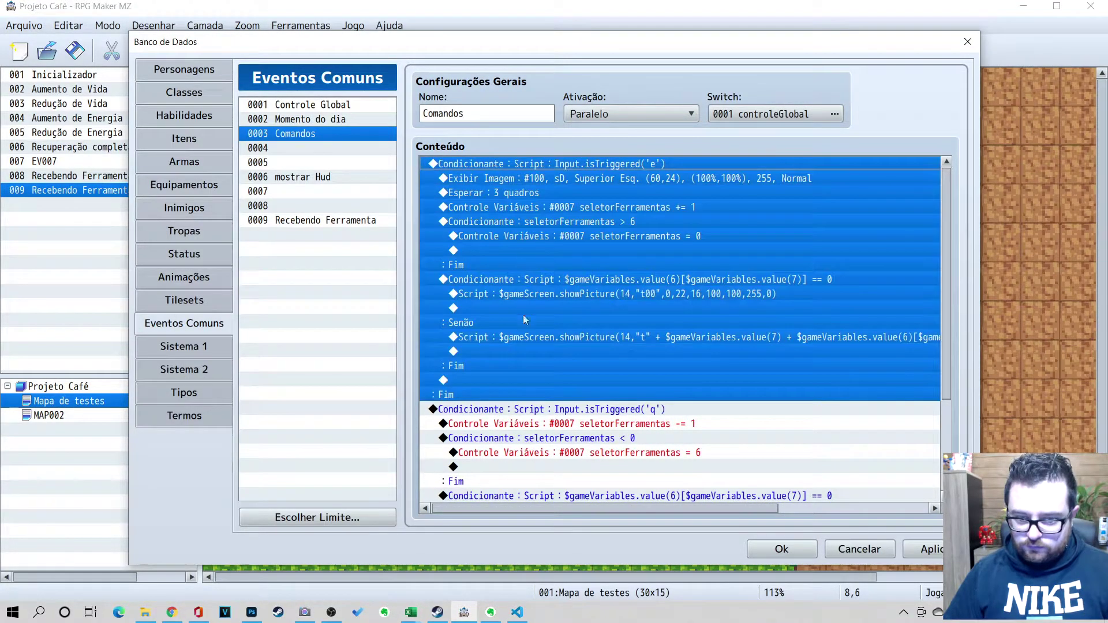
pyautogui.doubleClick(510, 375)
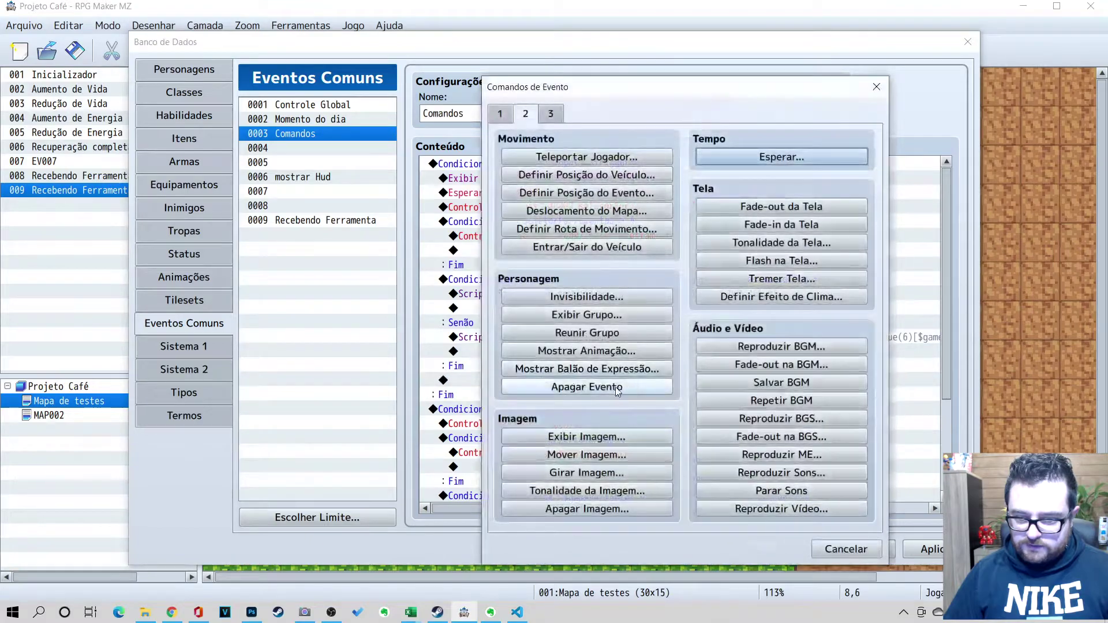
pyautogui.click(589, 509)
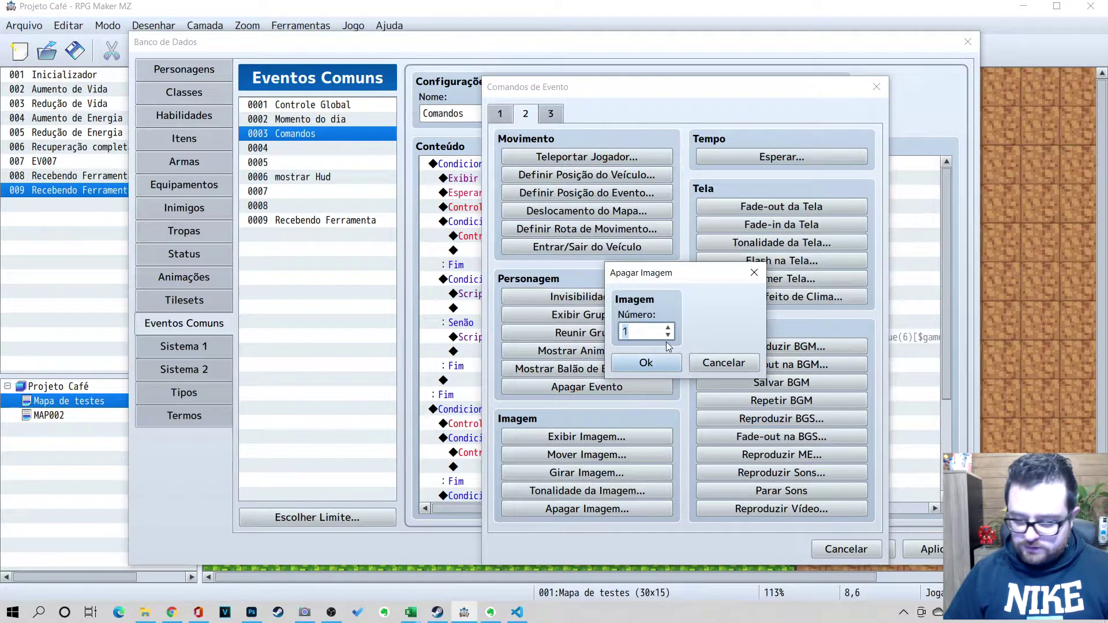
pyautogui.write('00')
pyautogui.press('Return')
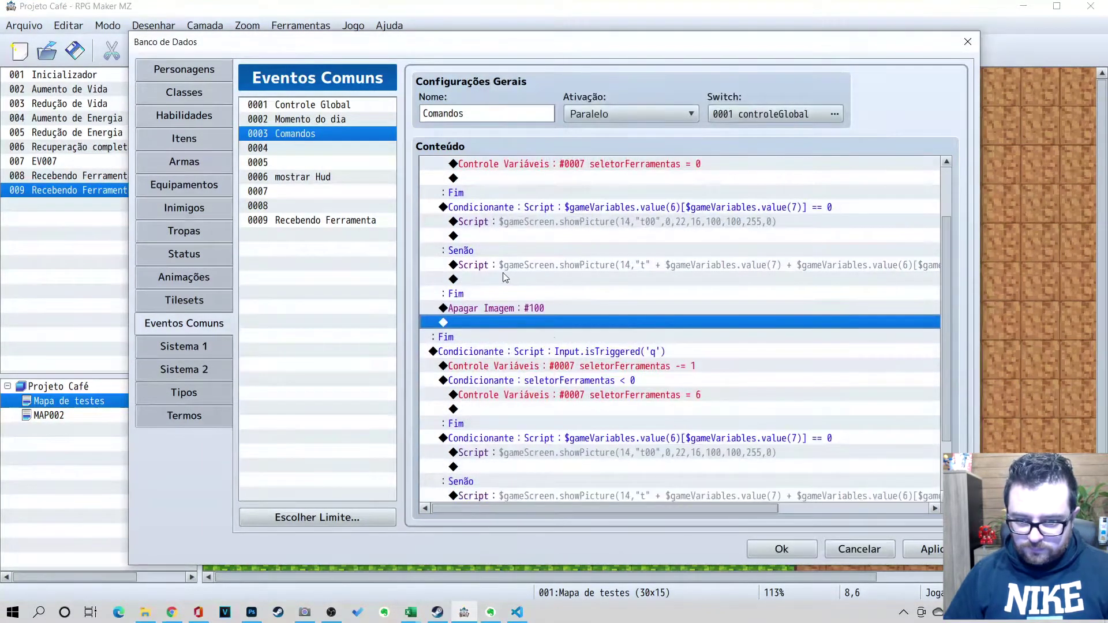
# Copy the Erase Picture #100 command to the end of the 'q' input condition
pyautogui.scroll(-2, 589, 346)
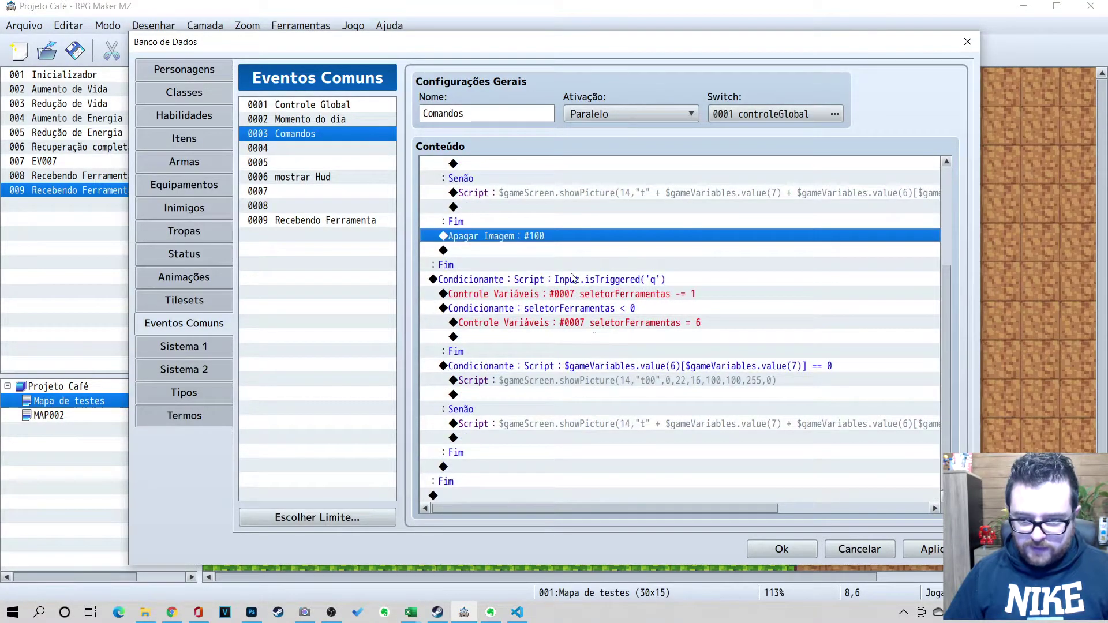
pyautogui.click(573, 278)
pyautogui.click(476, 459)
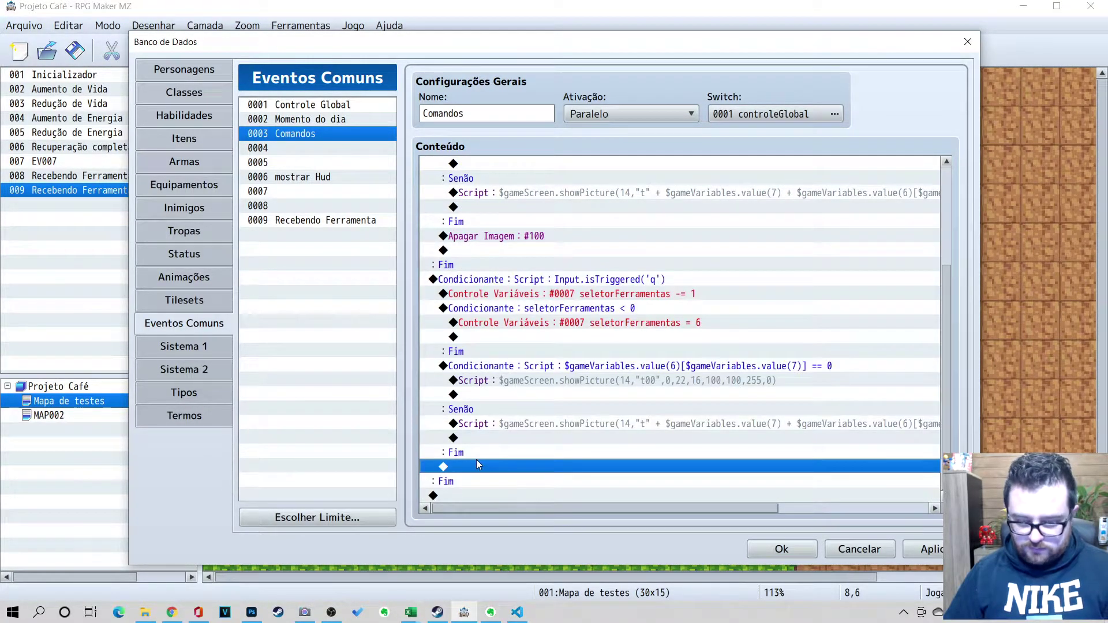
pyautogui.hotkey('ctrl', 'v')
# Copy the sD Show Picture command to the start of the 'q' condition, before the seletorFerramentas decrement
pyautogui.scroll(2, 577, 287)
pyautogui.scroll(2, 573, 294)
pyautogui.click(603, 179)
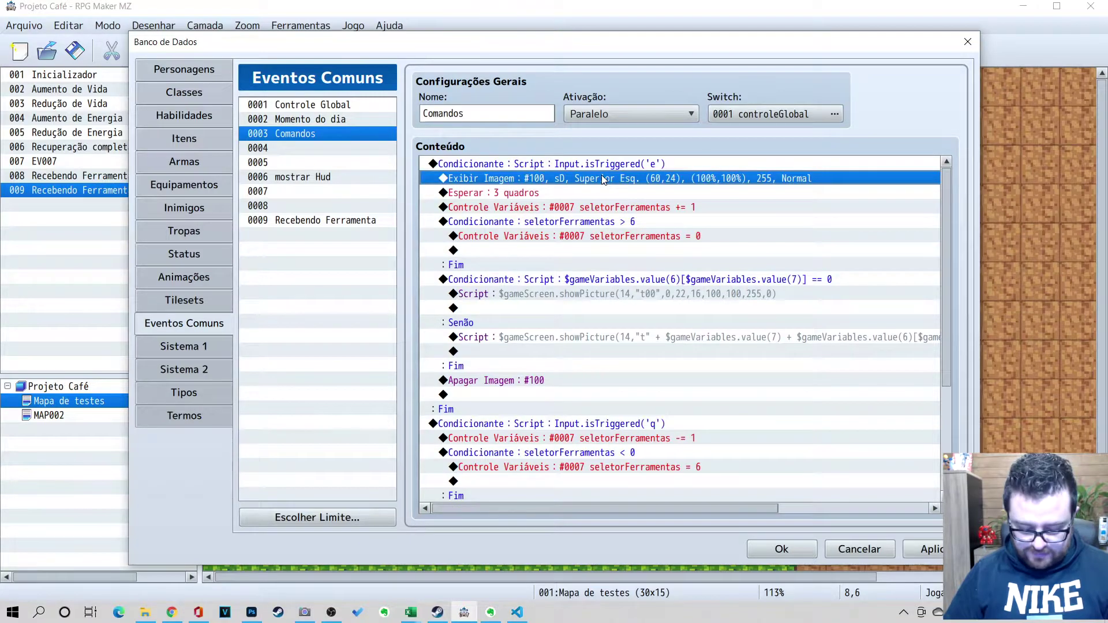
pyautogui.scroll(-4, 589, 277)
pyautogui.click(570, 294)
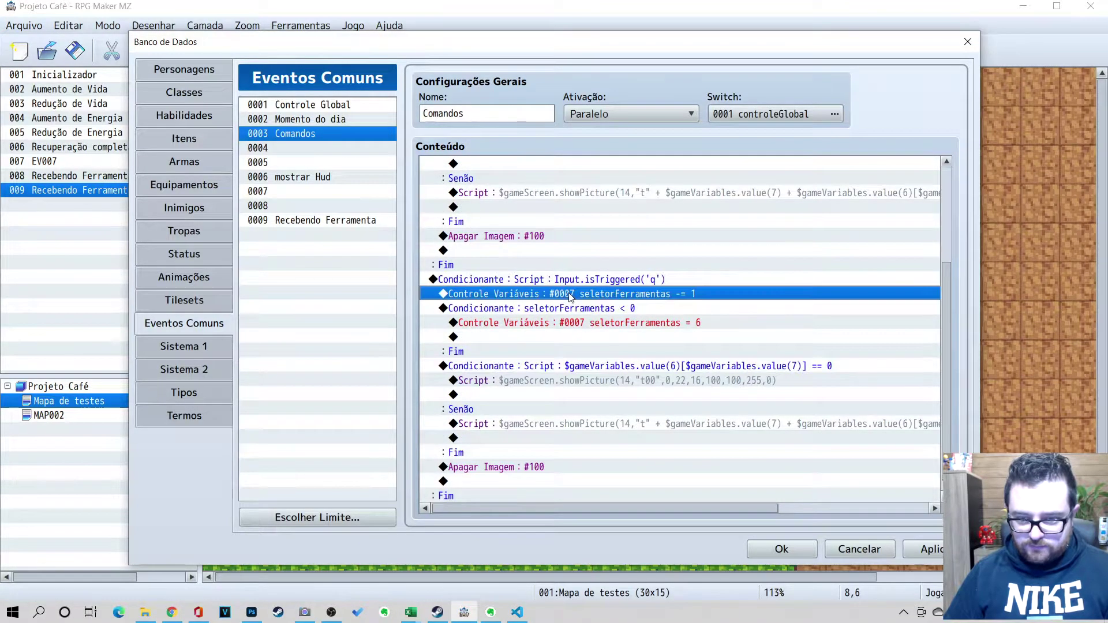
pyautogui.hotkey('ctrl', 'v')
# Change the copied picture command in the 'q' condition to image sE at X 6, and save the database changes
pyautogui.doubleClick(570, 294)
pyautogui.click(632, 234)
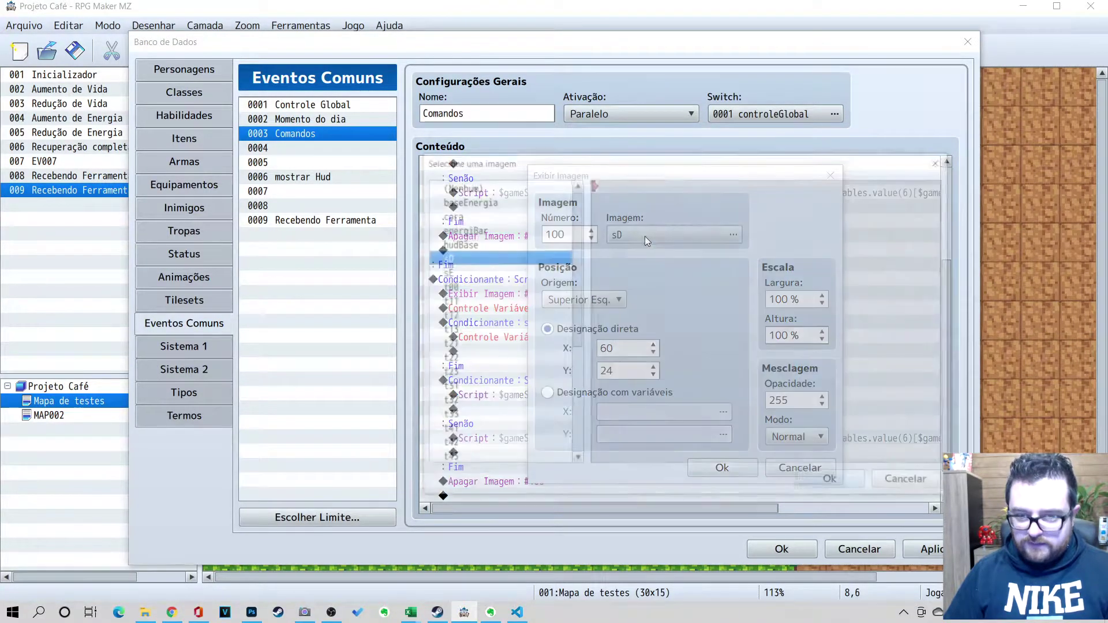
pyautogui.doubleClick(470, 277)
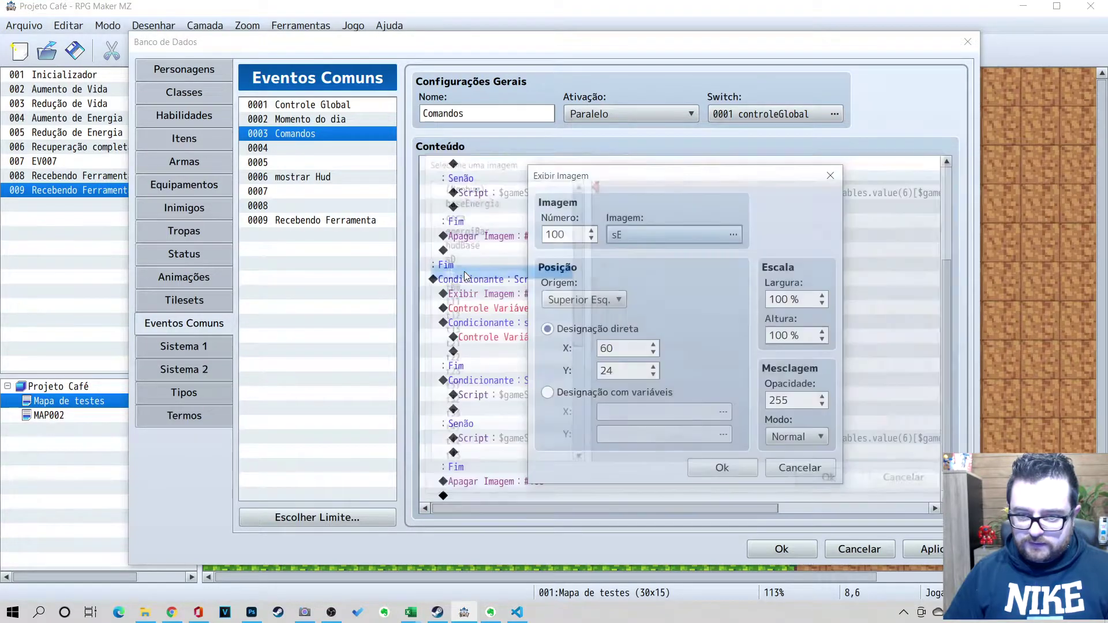
pyautogui.doubleClick(635, 349)
pyautogui.write('60')
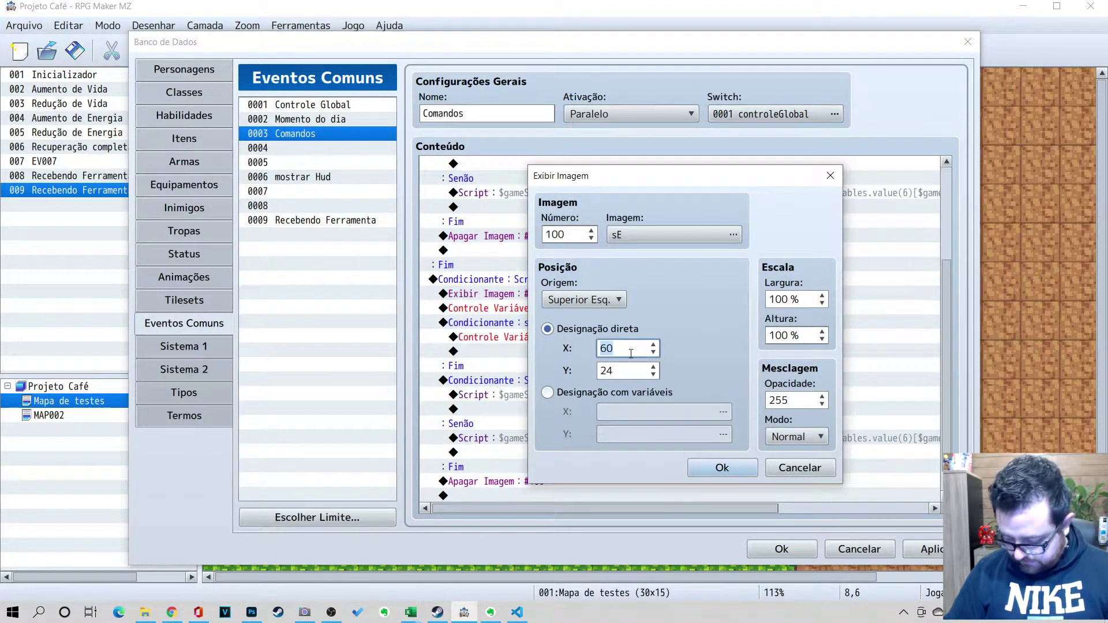
pyautogui.write('6')
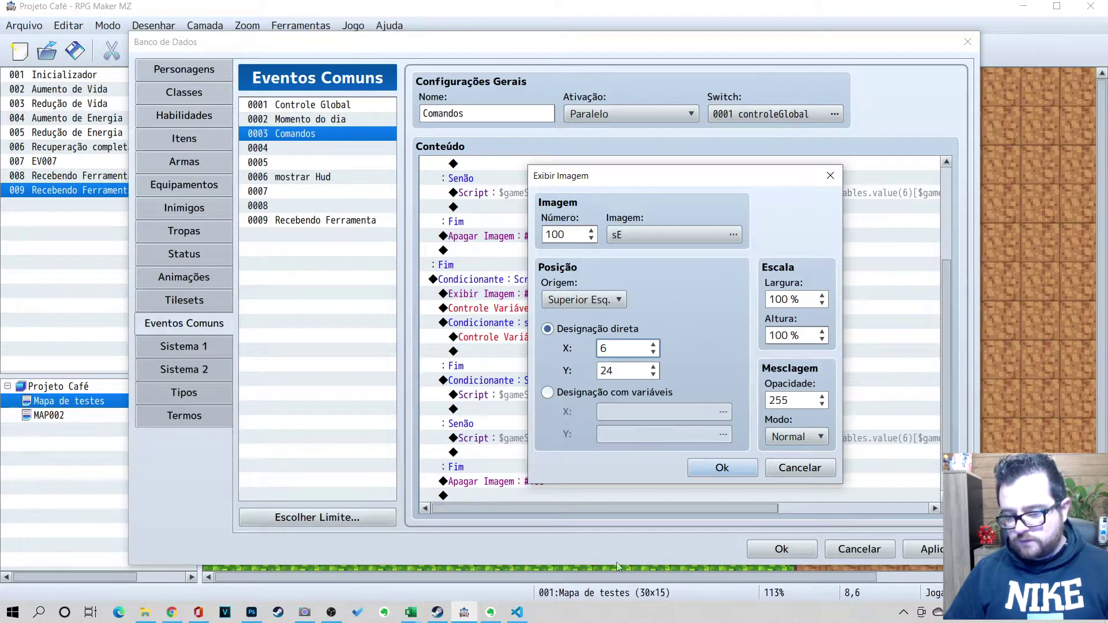
pyautogui.click(722, 467)
pyautogui.click(781, 549)
# Playtest the project to check the tool selector in the HUD, and close the game window
pyautogui.click(883, 51)
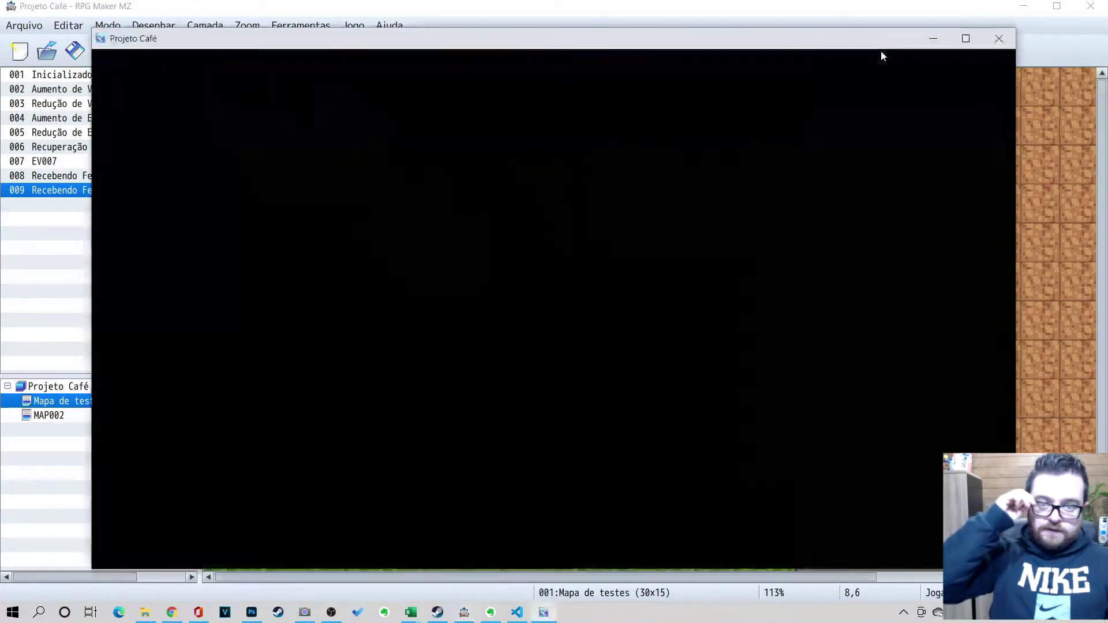
pyautogui.press('Up')
pyautogui.press('Return')
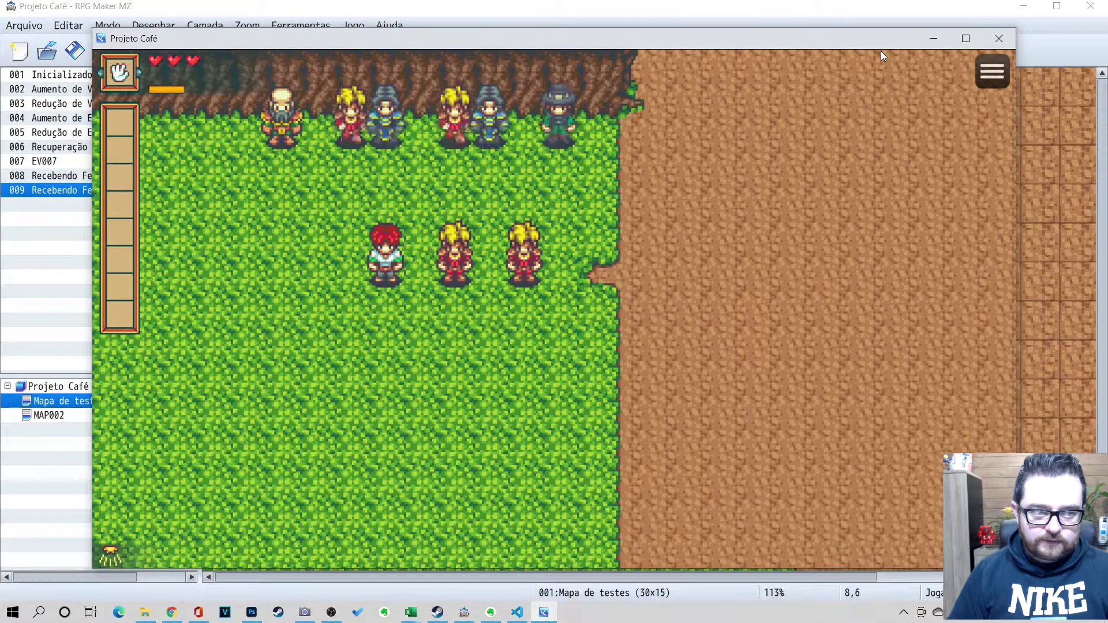
pyautogui.click(999, 41)
# Reopen the Comandos common event and compare the picture, wait and erase commands in its 'e' and 'q' conditions
pyautogui.click(699, 51)
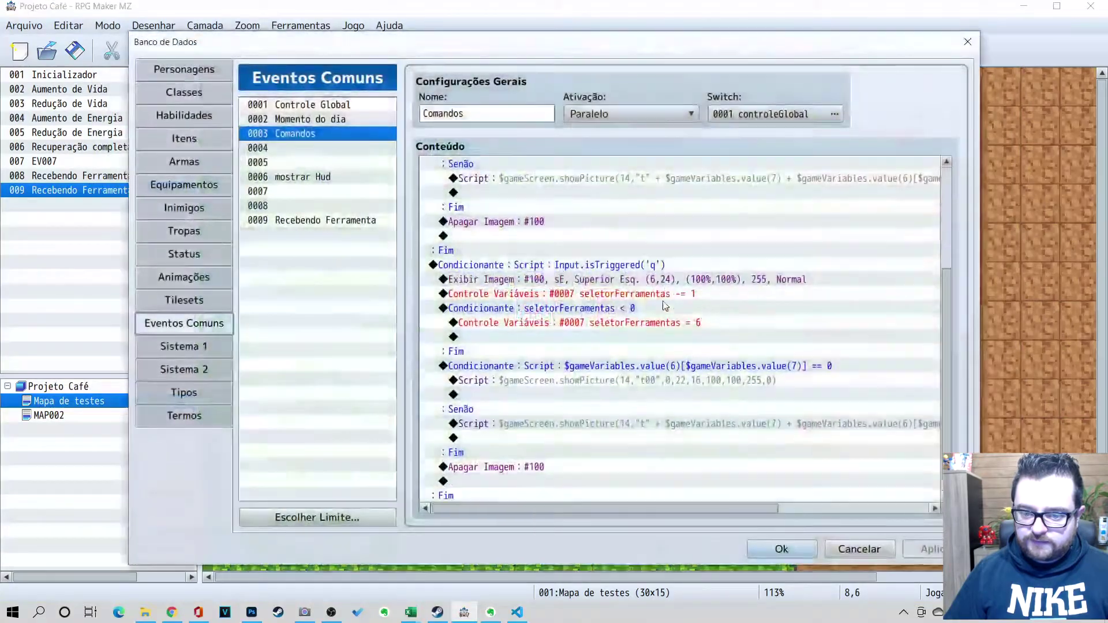
pyautogui.click(645, 277)
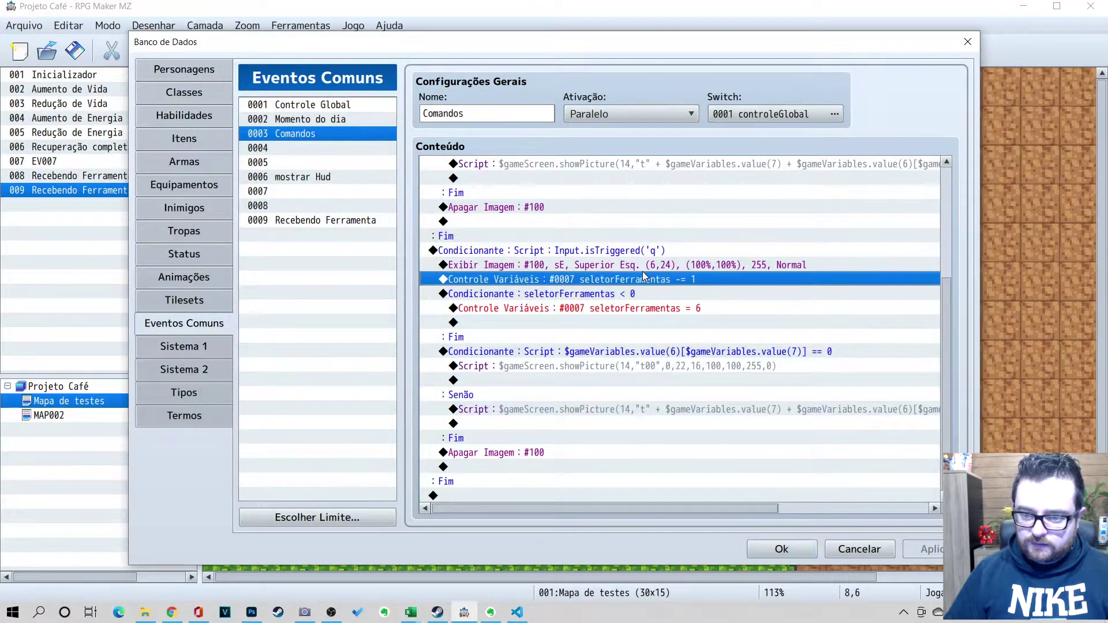
pyautogui.click(752, 266)
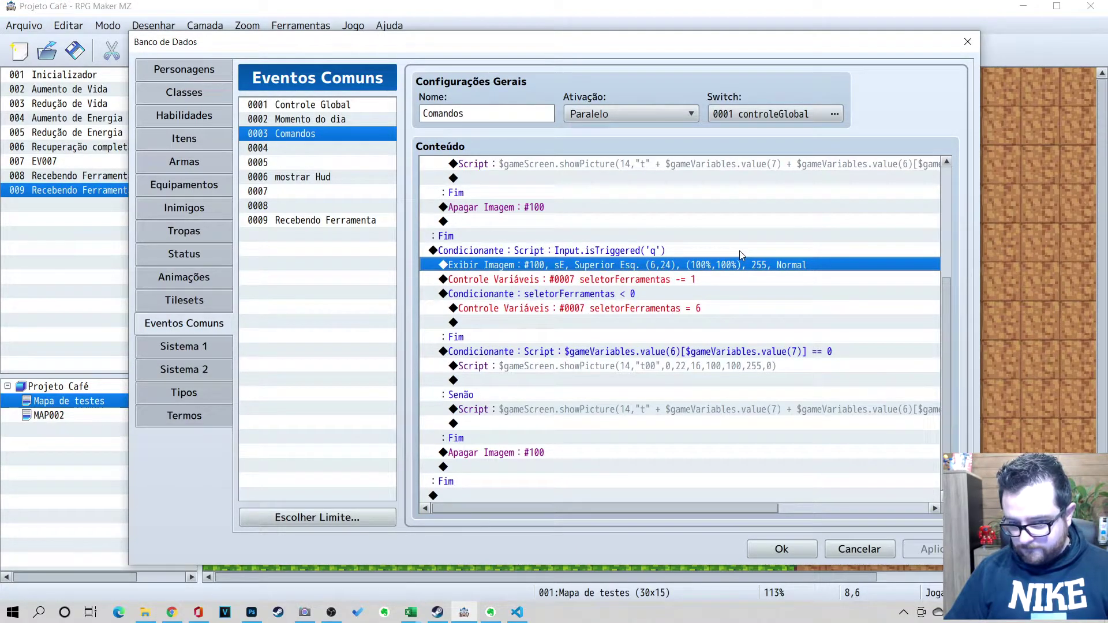
pyautogui.click(502, 205)
pyautogui.scroll(1, 544, 244)
pyautogui.scroll(3, 544, 244)
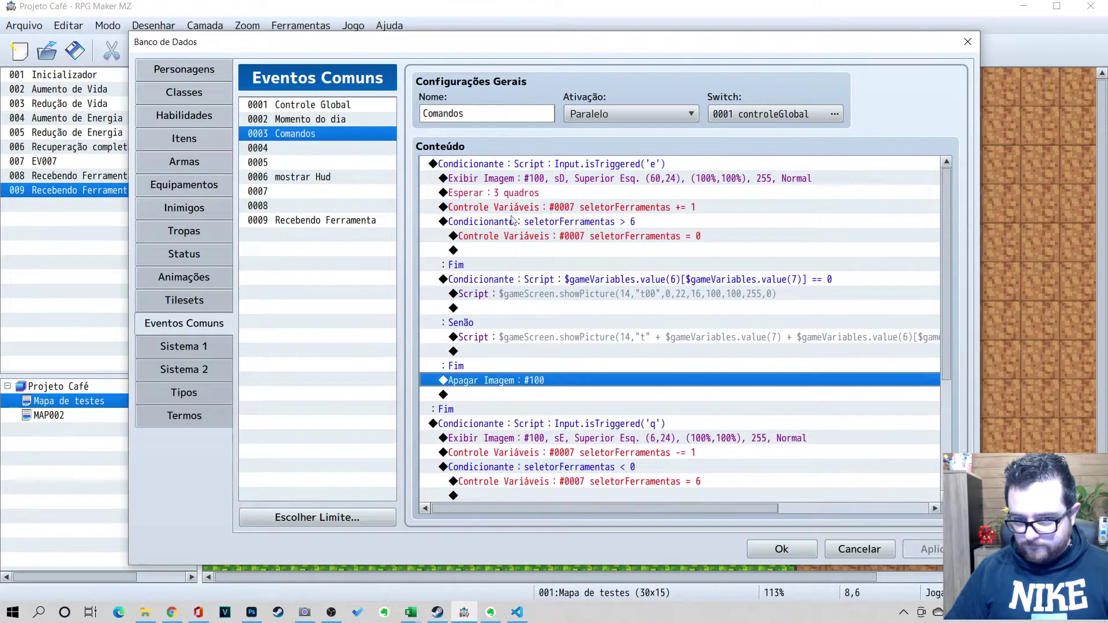
pyautogui.click(514, 164)
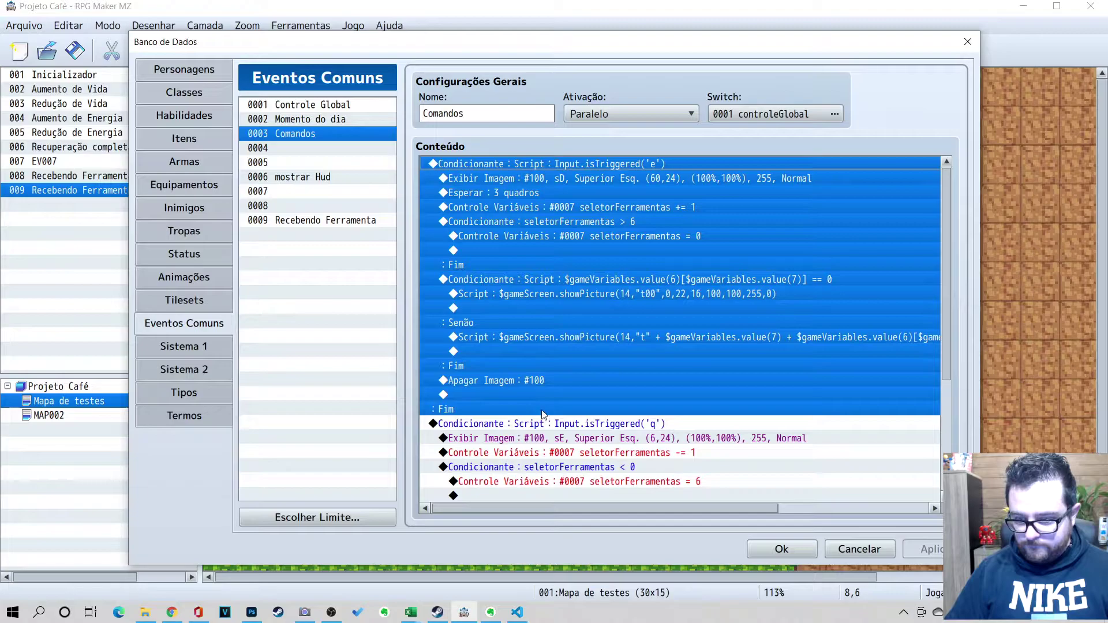
pyautogui.scroll(-2, 543, 414)
pyautogui.scroll(2, 545, 374)
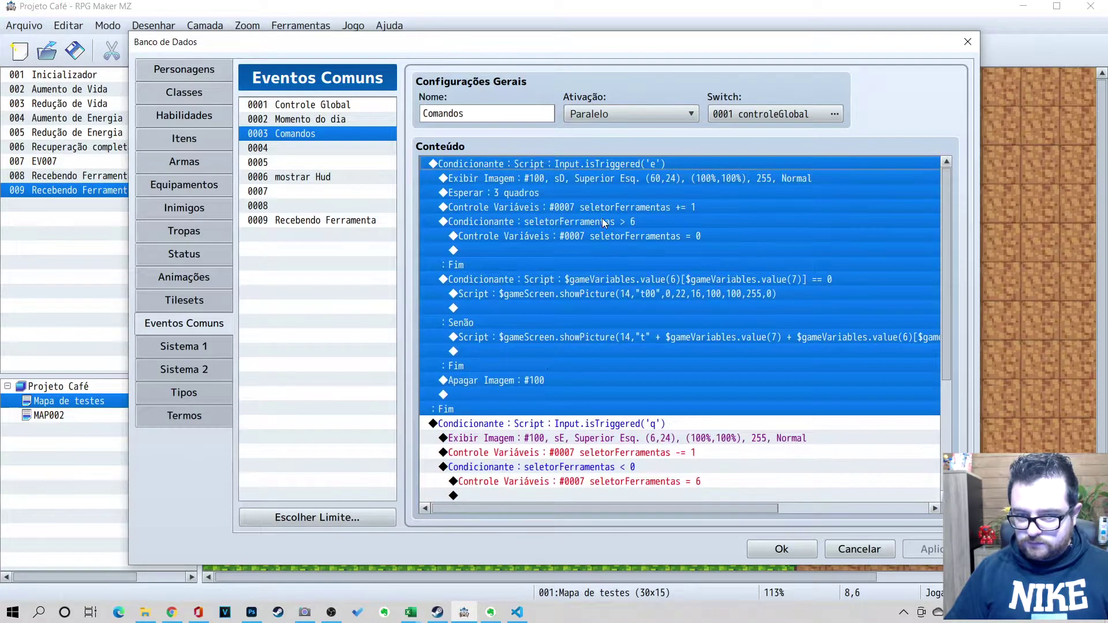
pyautogui.click(603, 223)
pyautogui.click(541, 192)
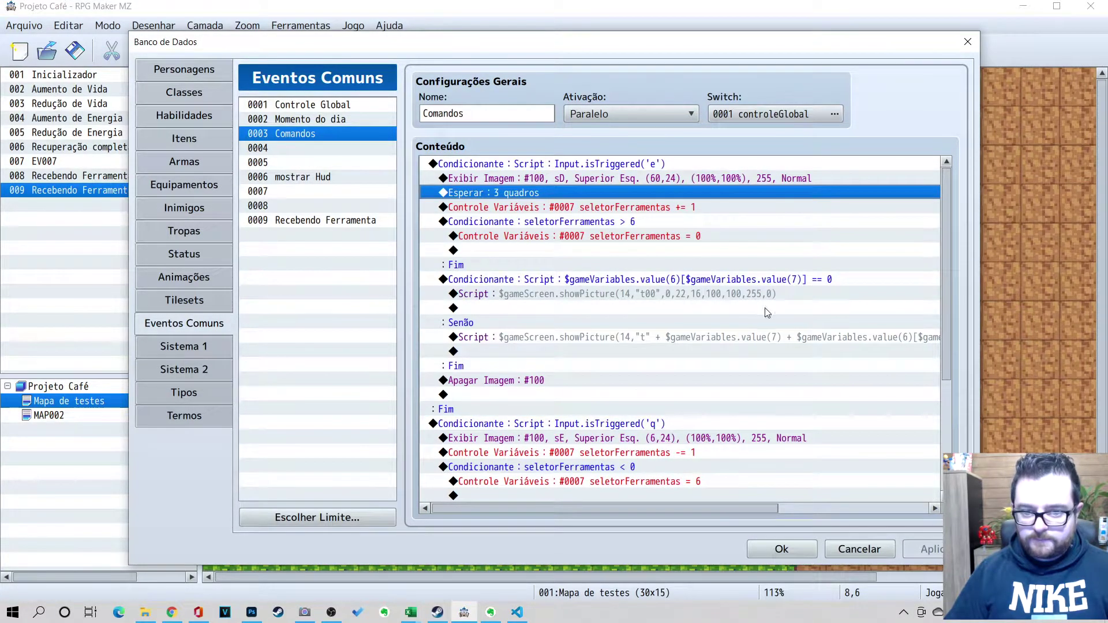
pyautogui.scroll(-3, 750, 338)
pyautogui.scroll(2, 633, 323)
pyautogui.scroll(2, 612, 271)
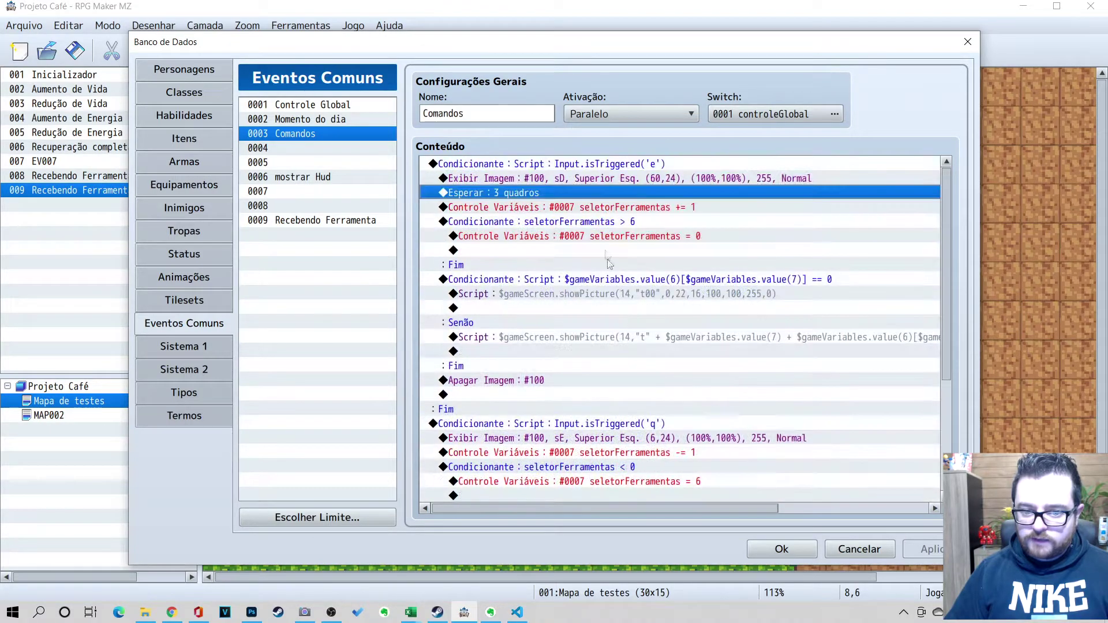
pyautogui.scroll(-2, 602, 243)
pyautogui.click(604, 367)
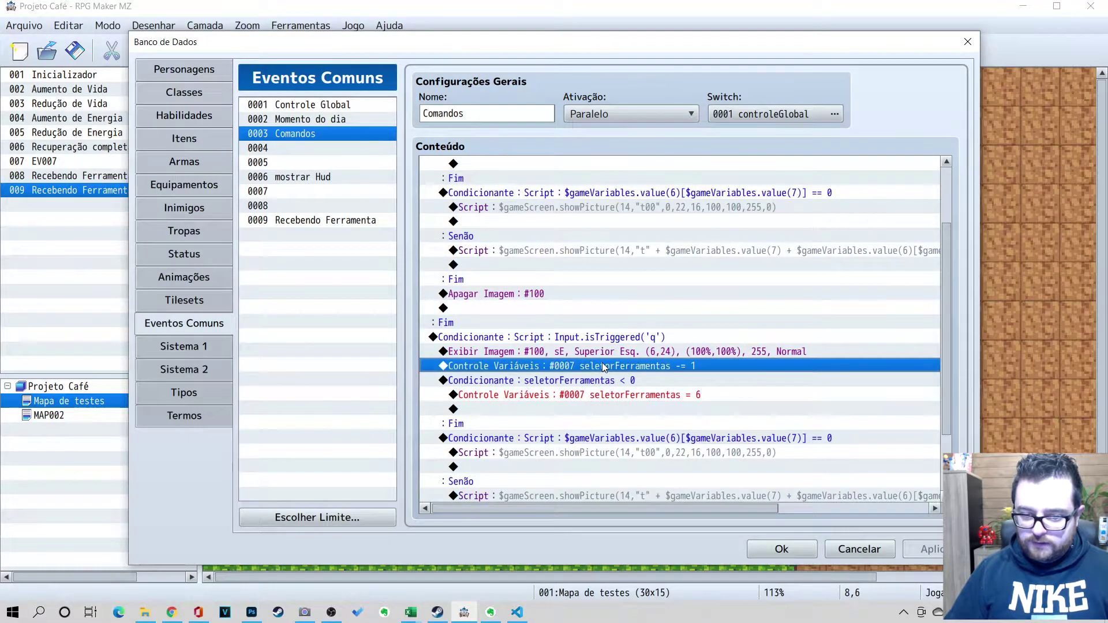
pyautogui.click(606, 380)
pyautogui.click(781, 548)
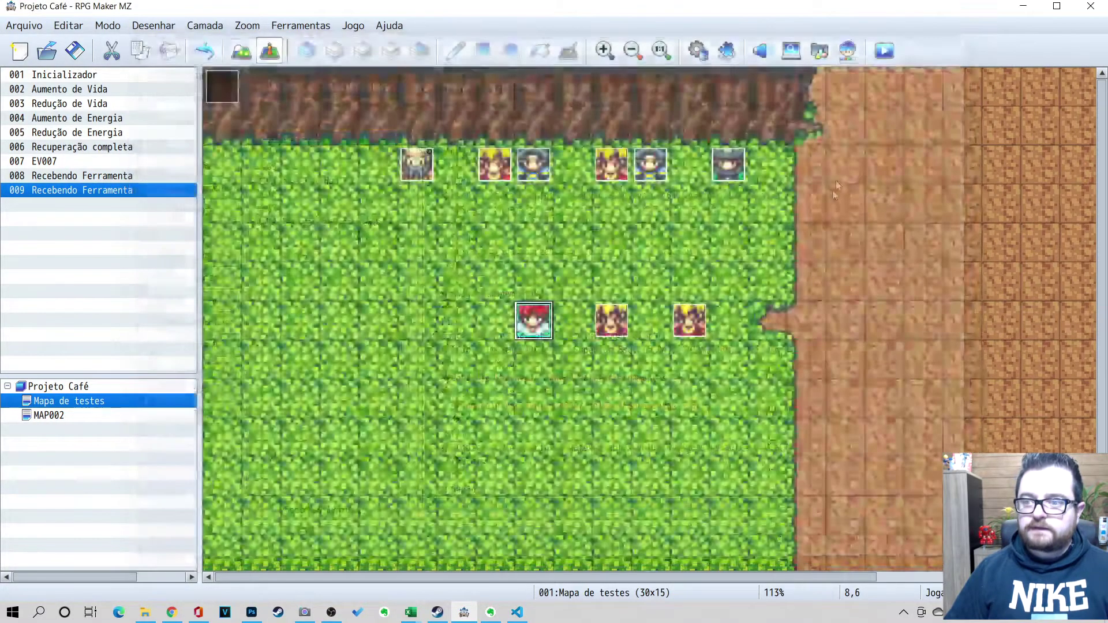
# Start another playtest and receive a tool from the nearest blond character beside the player
pyautogui.click(883, 51)
pyautogui.press('Return')
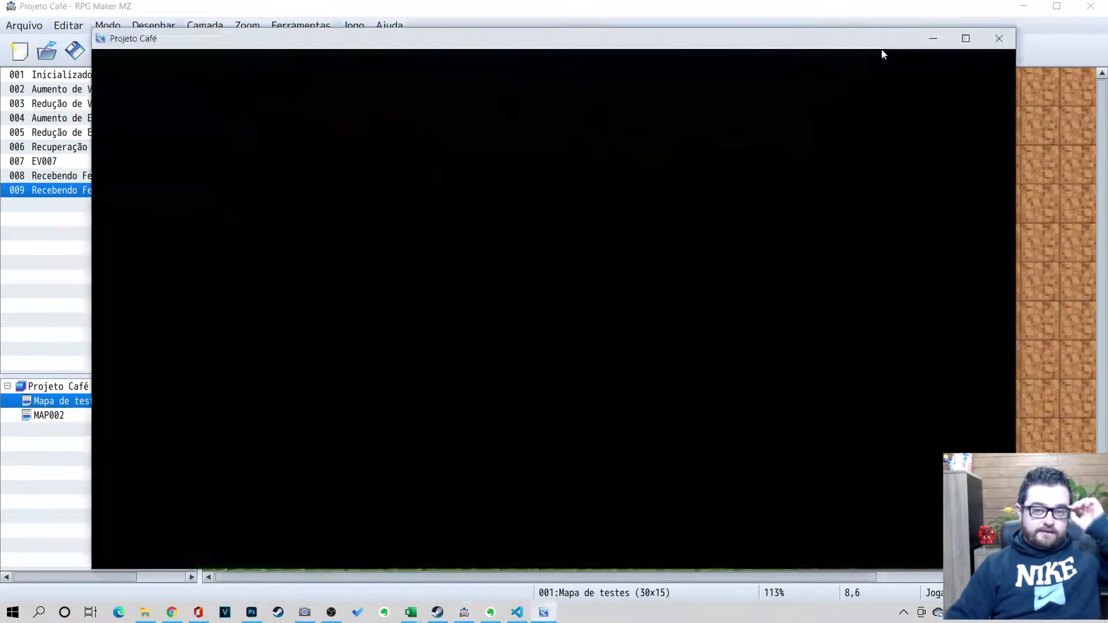
pyautogui.press('Return')
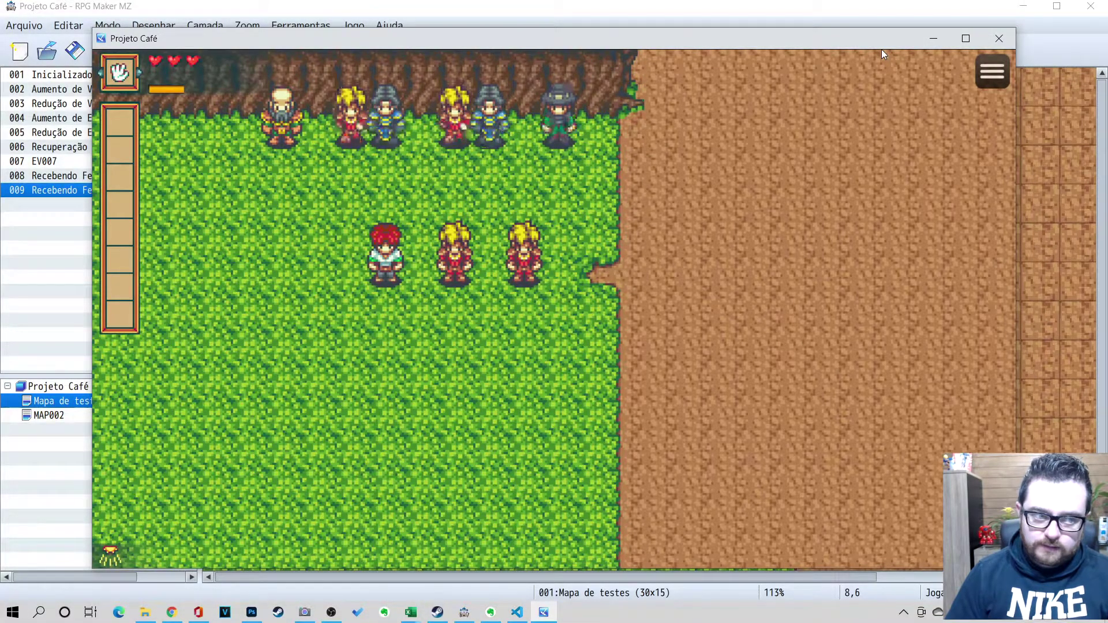
pyautogui.press('Right')
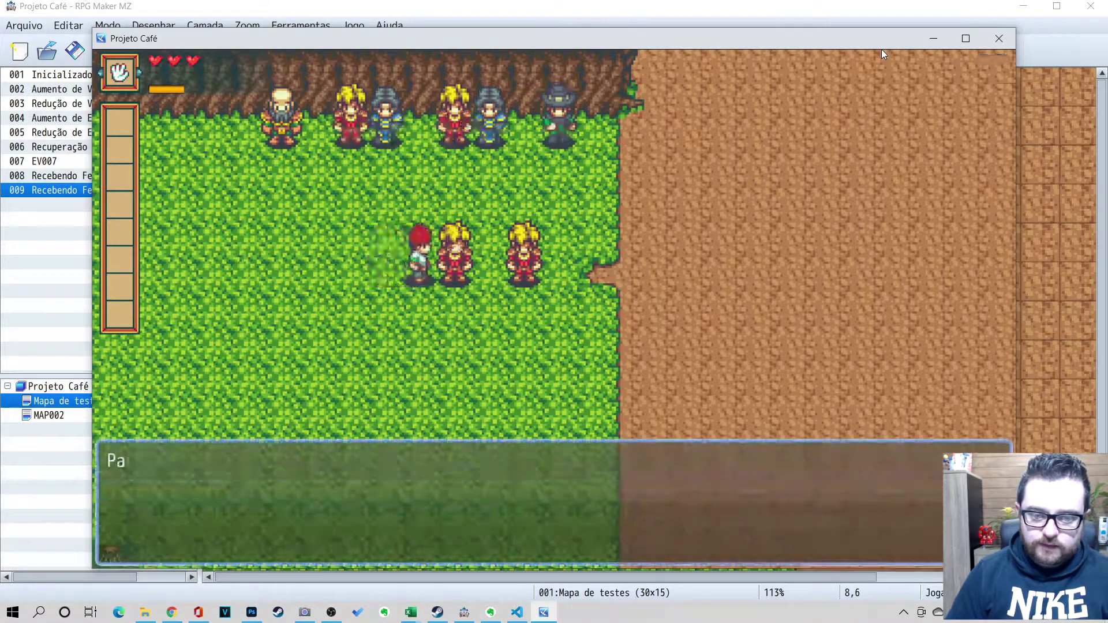
pyautogui.press('Return')
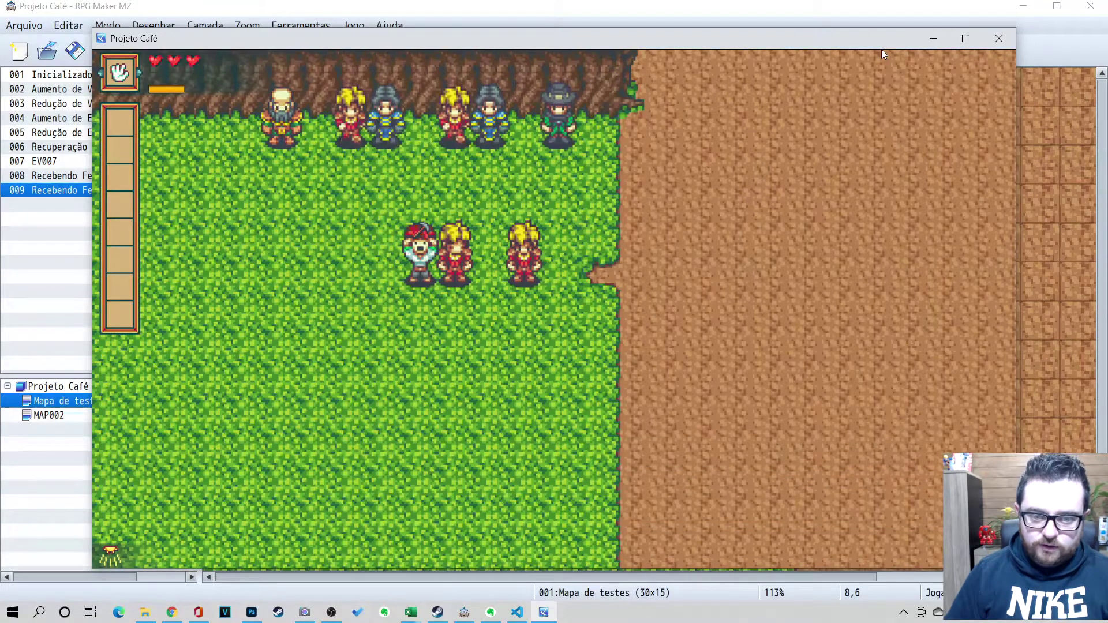
# Walk the player down, switch tools to check the HUD selector's ornaments, and close the playtest
pyautogui.press('Down')
pyautogui.press('Down')
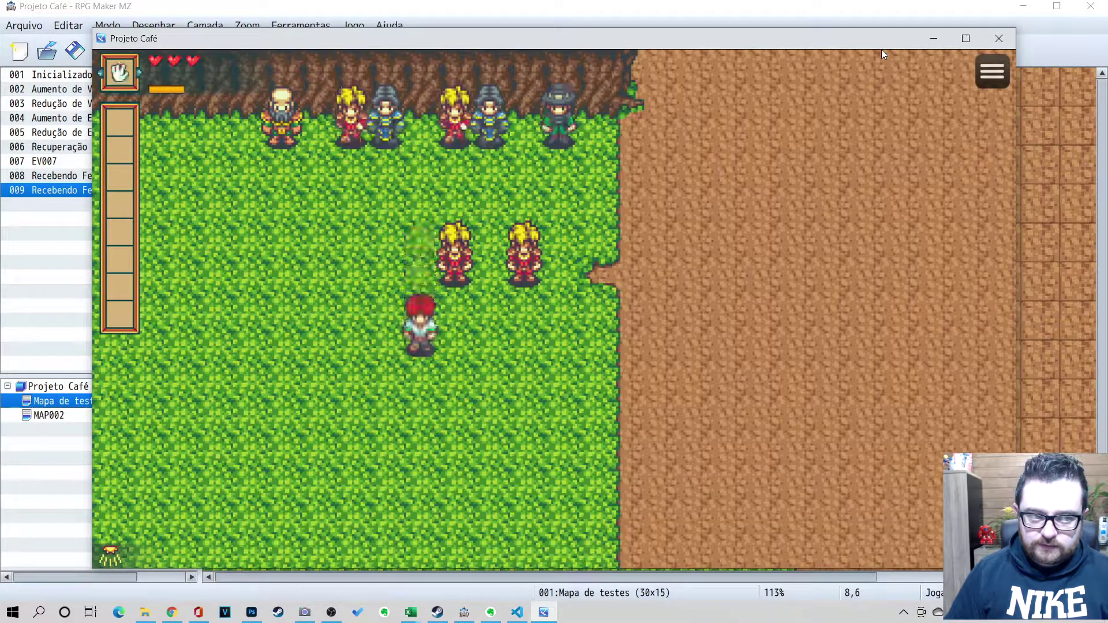
pyautogui.press('w')
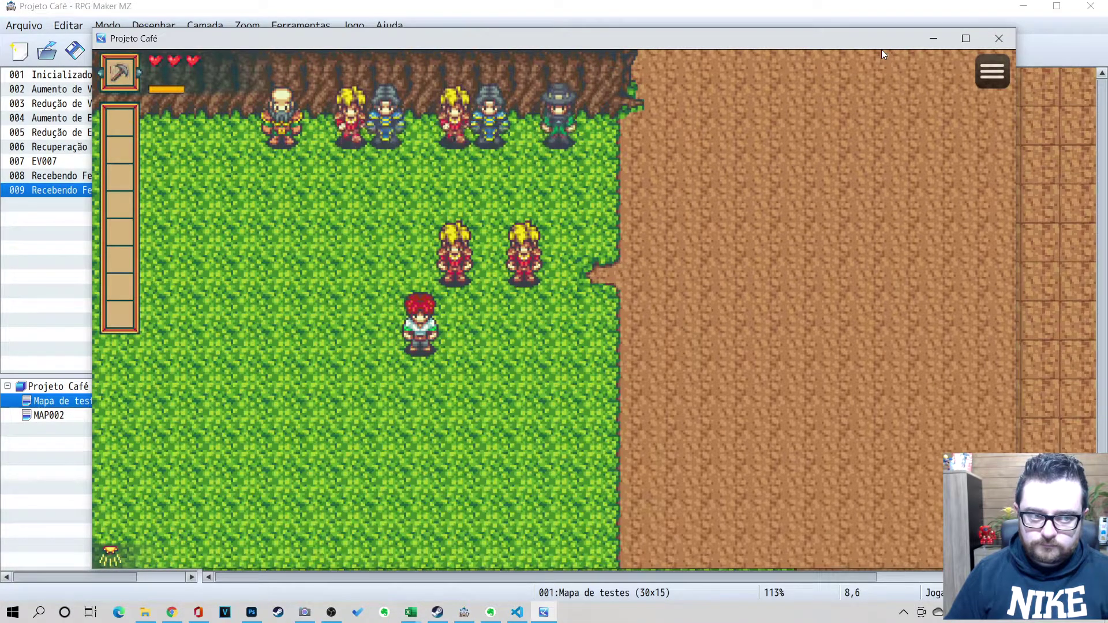
pyautogui.press('w')
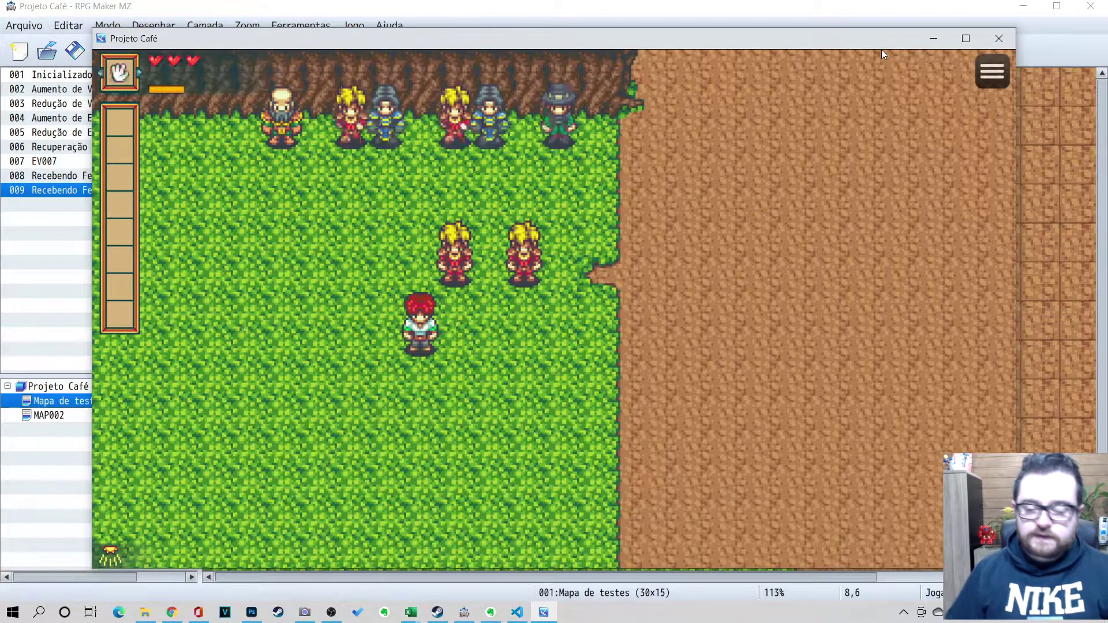
pyautogui.click(999, 38)
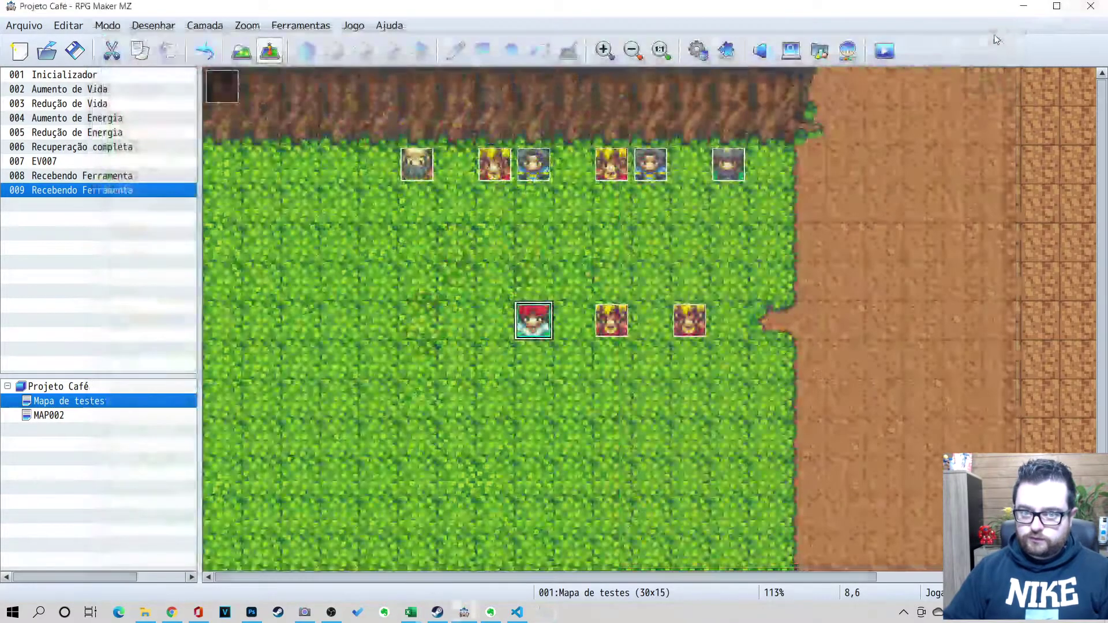
# Start importing a sound into the project's audio/se resources, browse to the OneDrive assets folder and maximize the import dialog
pyautogui.click(820, 52)
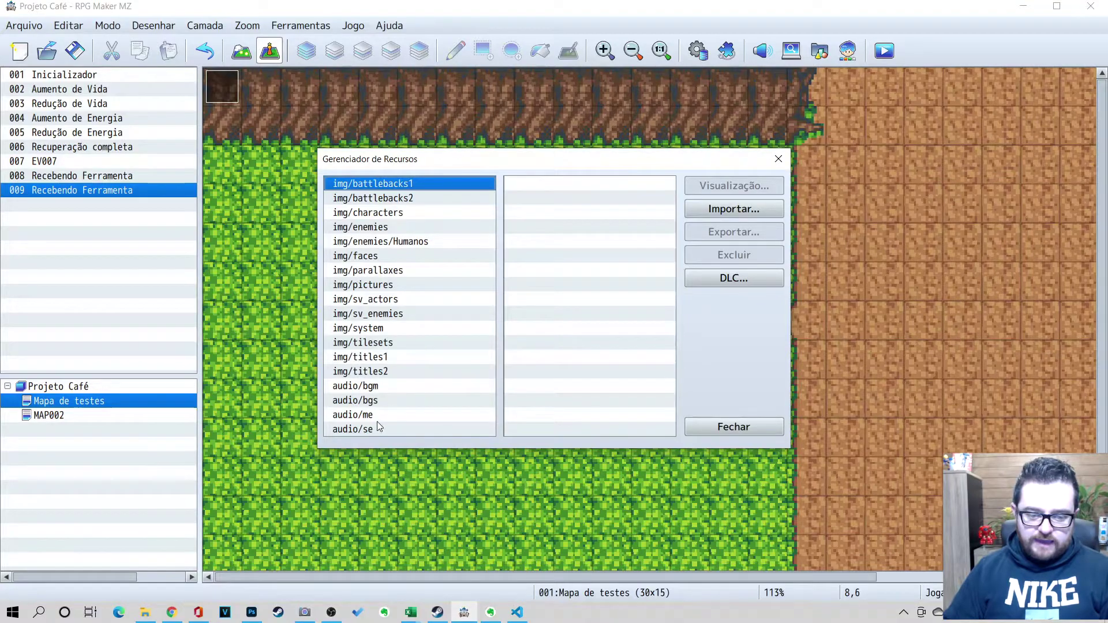
pyautogui.click(376, 430)
pyautogui.click(690, 209)
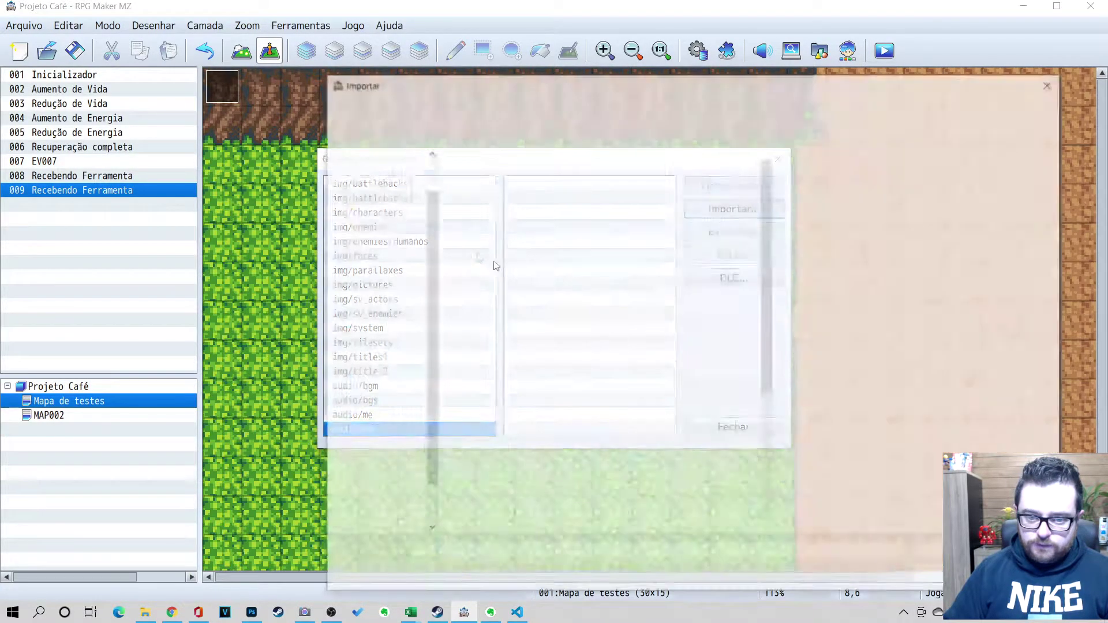
pyautogui.click(372, 304)
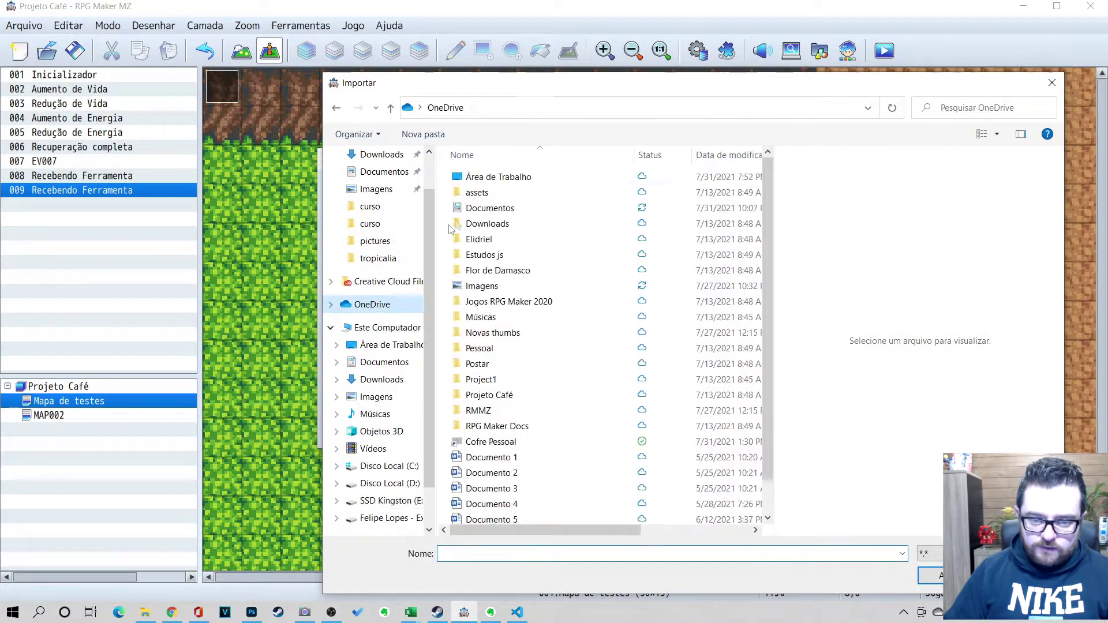
pyautogui.doubleClick(481, 192)
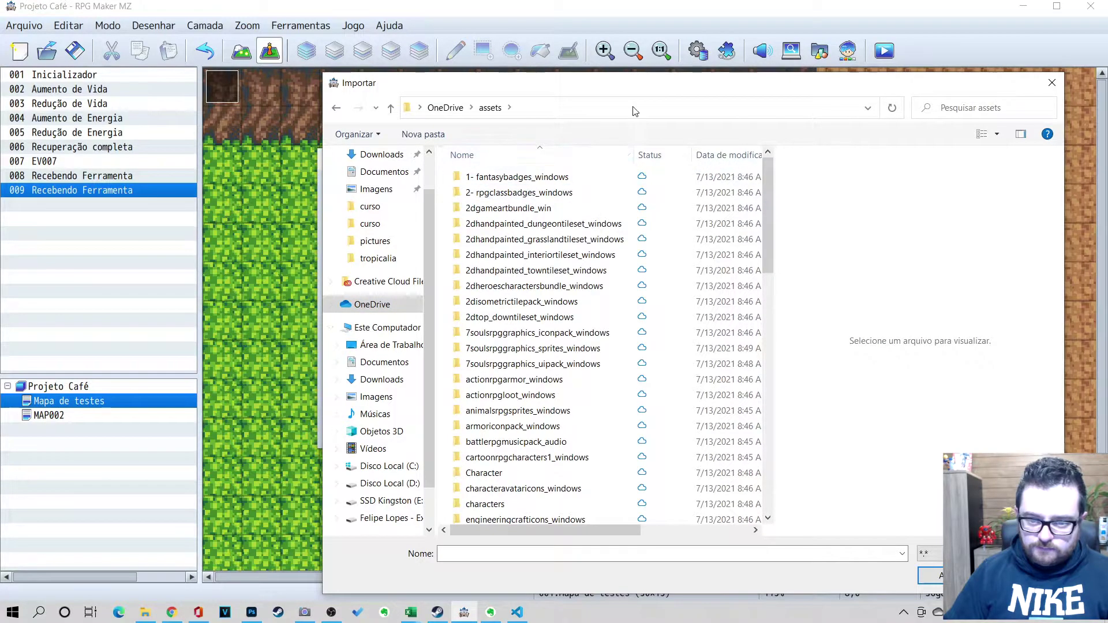
pyautogui.moveTo(636, 83); pyautogui.dragTo(487, 20)
pyautogui.doubleClick(488, 17)
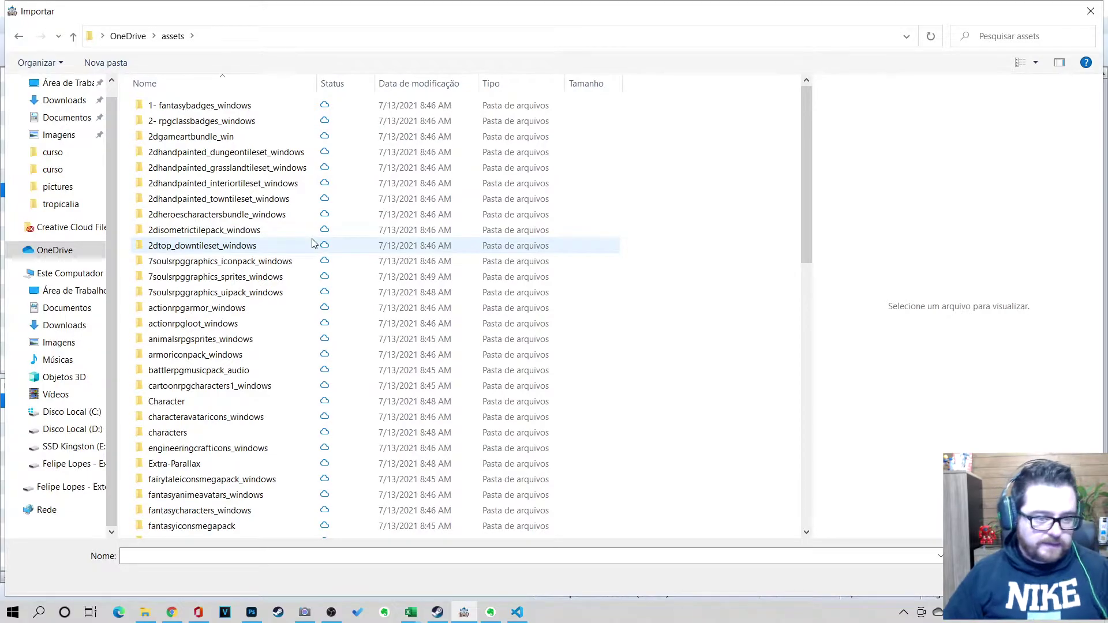
# Find prosoundcollection_audio among the assets and open its Gamemaster Audio - Pro Sound Collection v1.3 - 16bit 48k folder
pyautogui.scroll(-3, 307, 272)
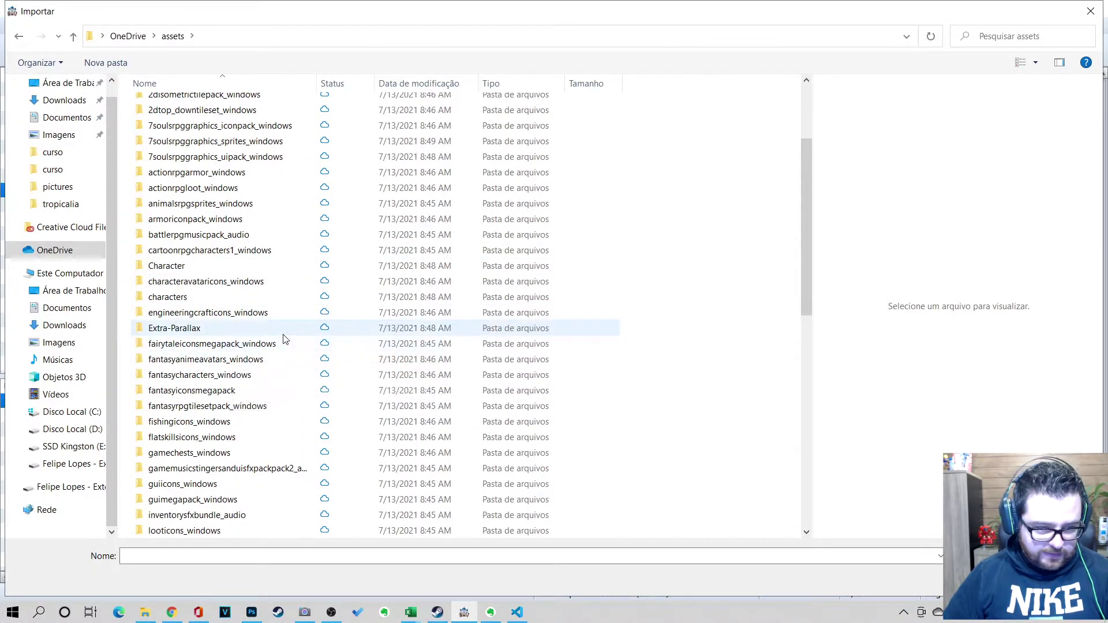
pyautogui.scroll(1, 524, 318)
pyautogui.scroll(3, 524, 318)
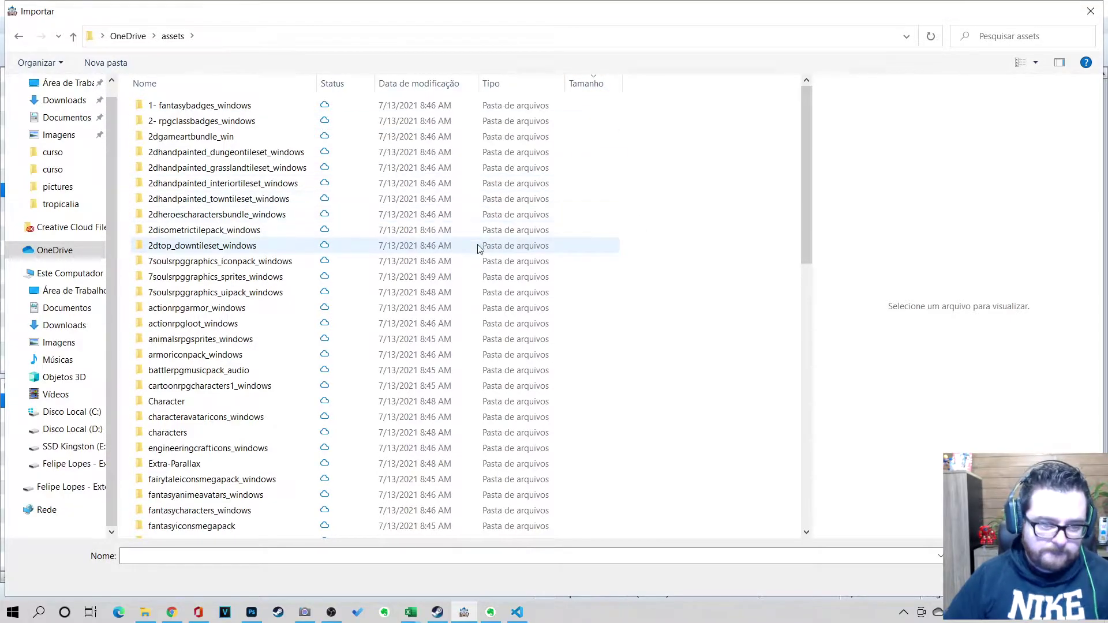
pyautogui.scroll(-2, 488, 306)
pyautogui.scroll(-7, 488, 306)
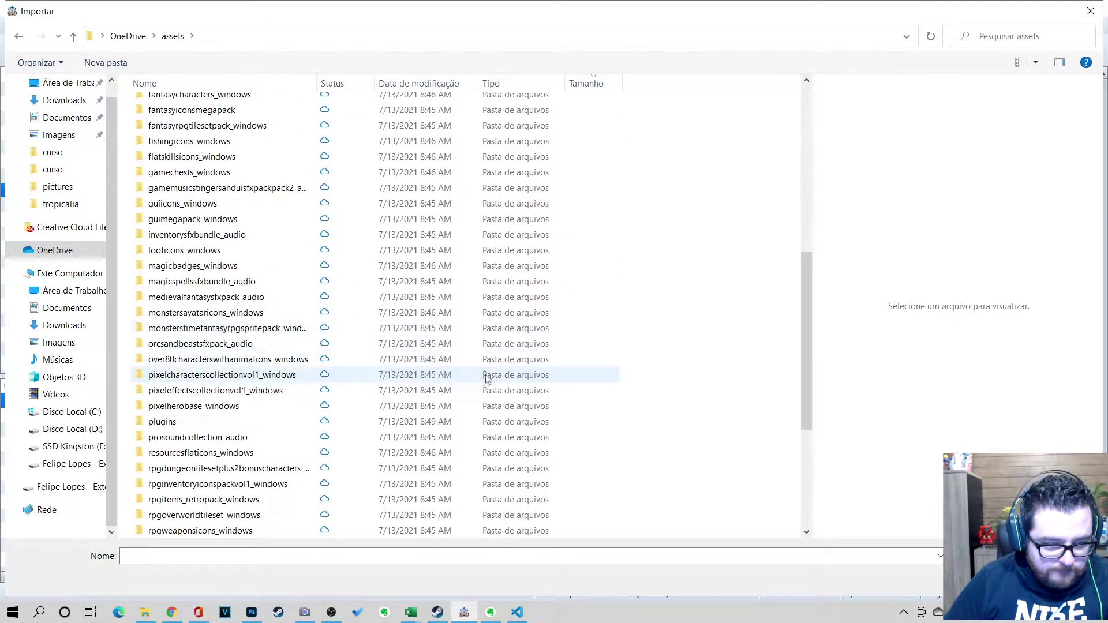
pyautogui.doubleClick(187, 438)
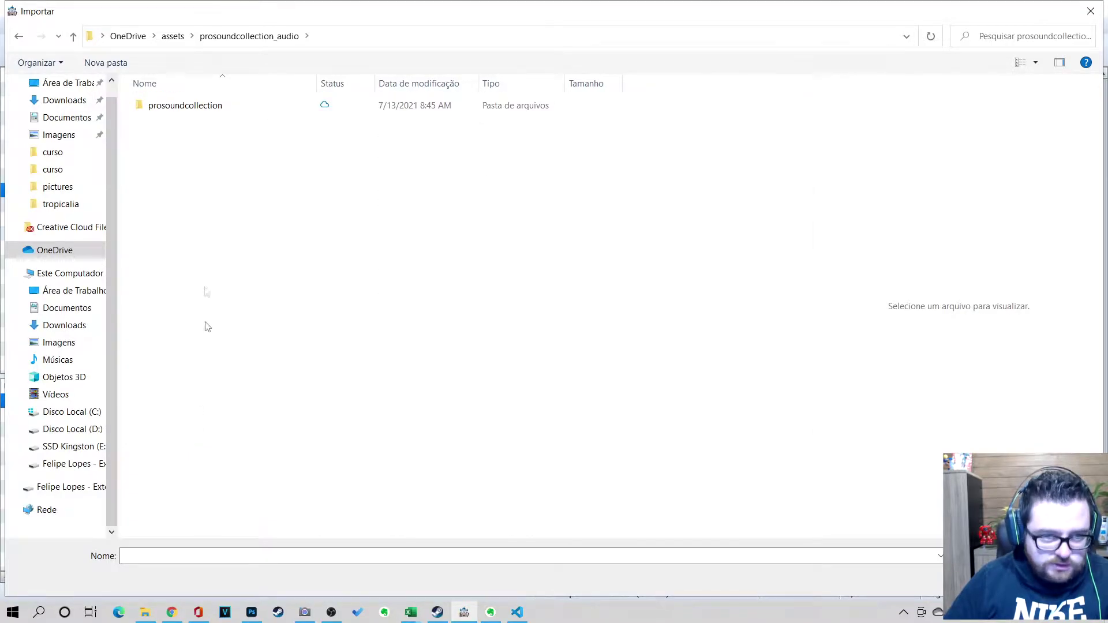
pyautogui.doubleClick(183, 106)
pyautogui.doubleClick(183, 106)
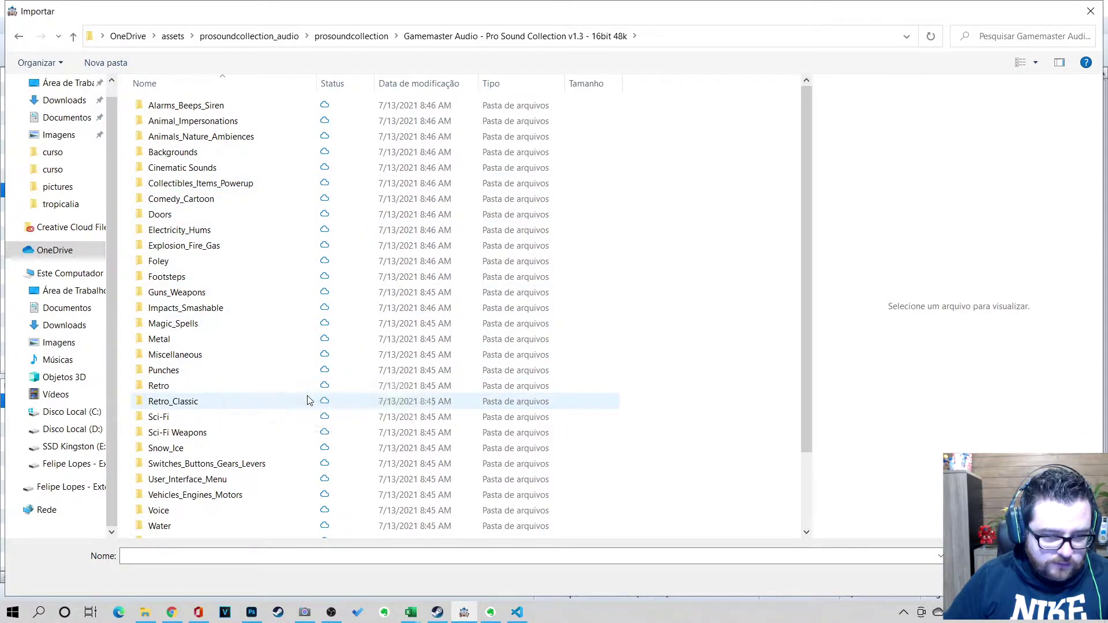
# Look through the sound category folders and open User_Interface_Menu
pyautogui.scroll(-2, 286, 453)
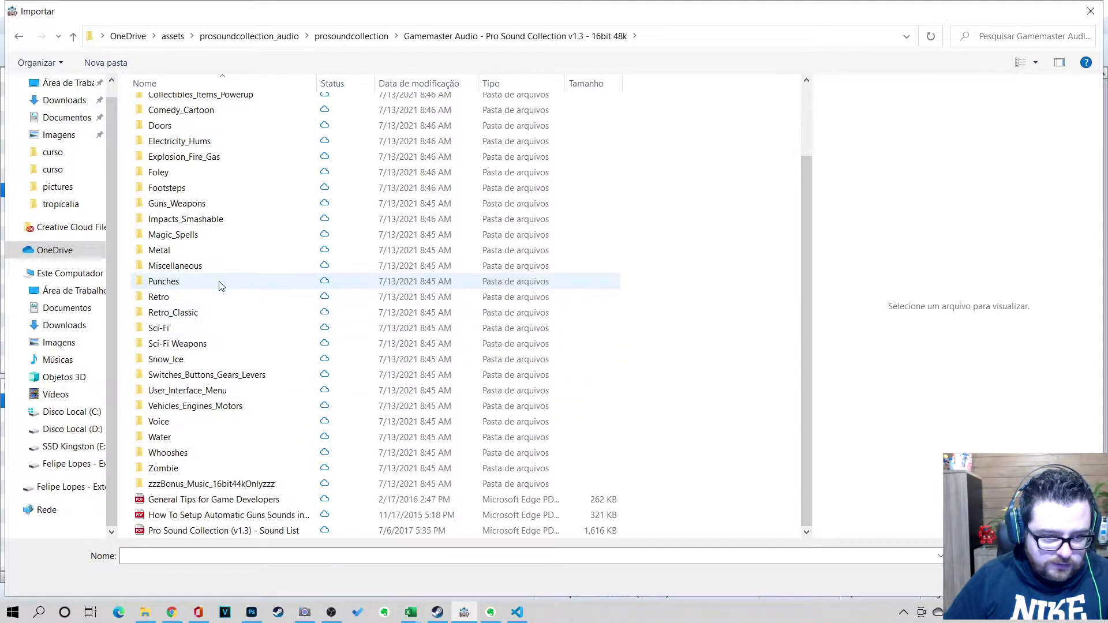
pyautogui.scroll(1, 214, 236)
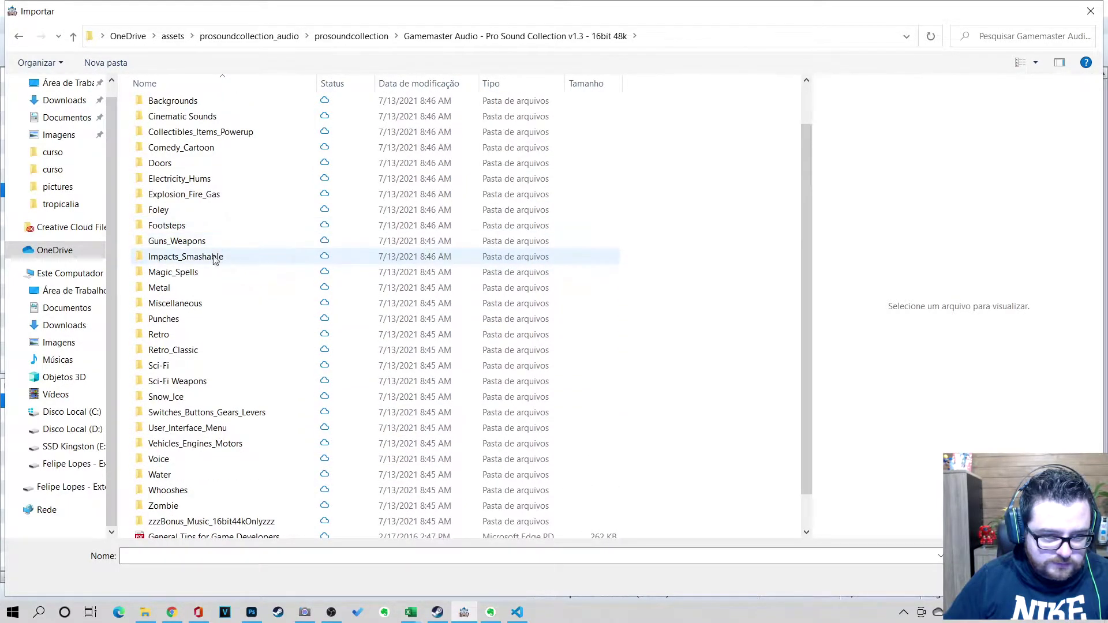
pyautogui.scroll(1, 213, 237)
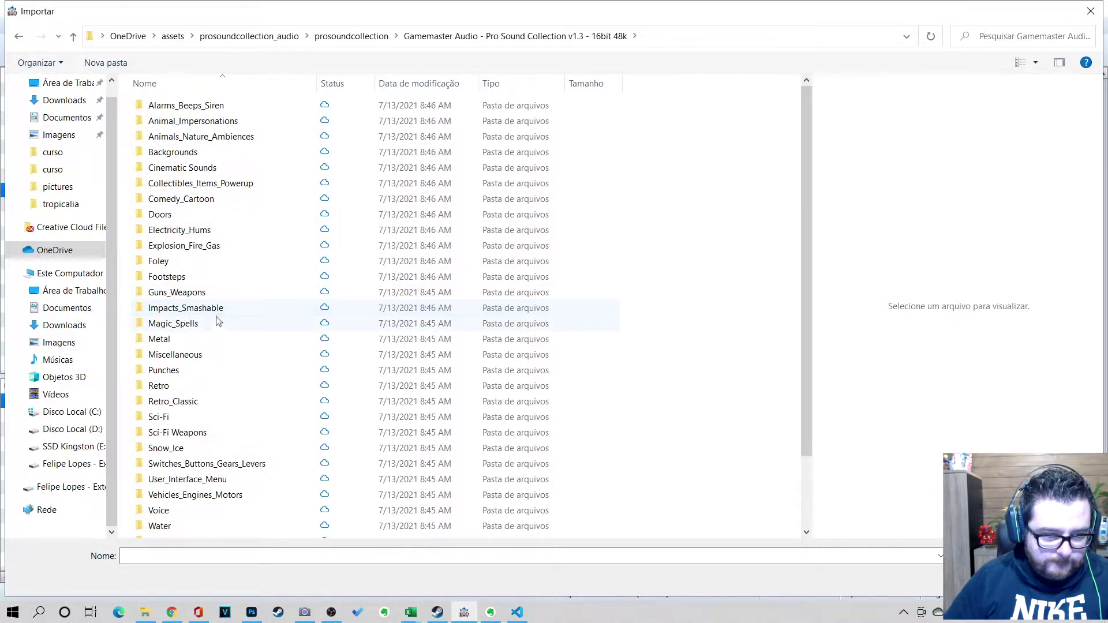
pyautogui.click(193, 357)
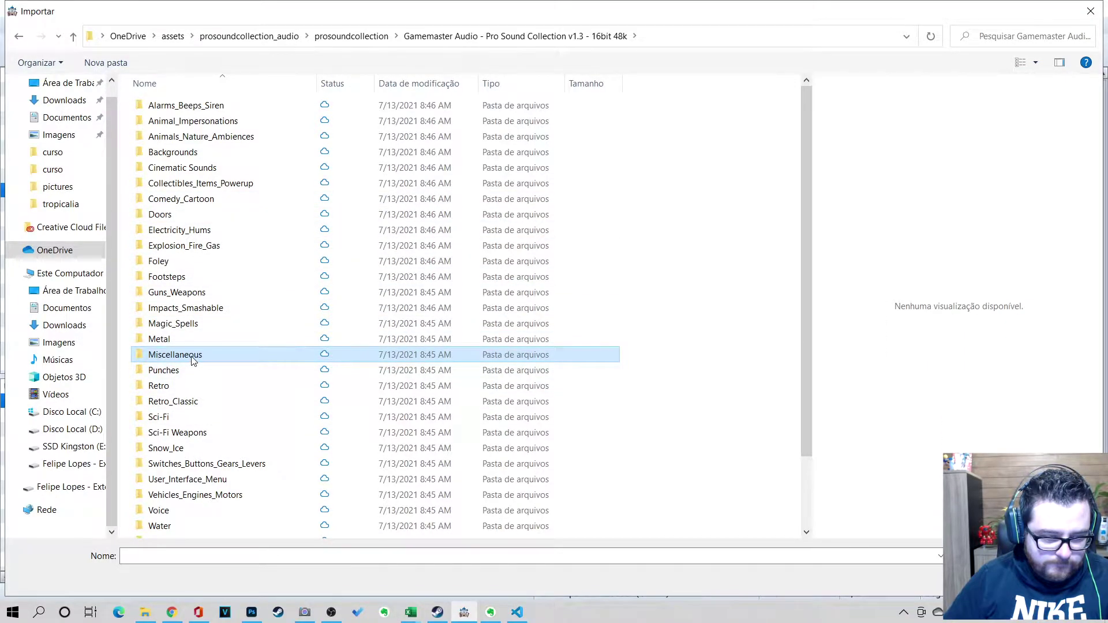
pyautogui.click(173, 485)
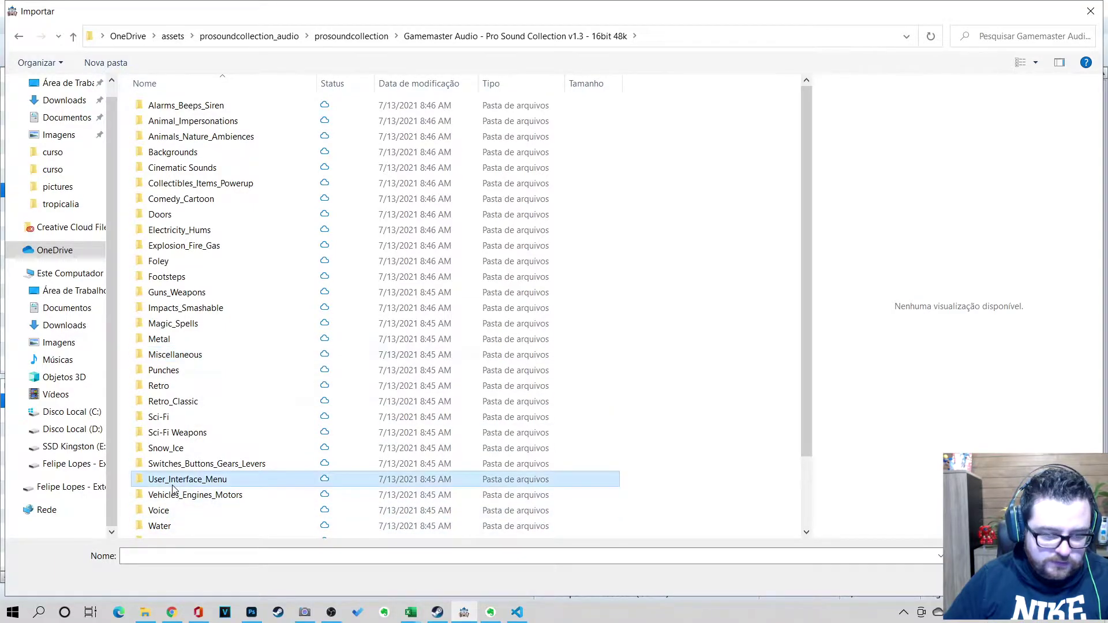
pyautogui.doubleClick(173, 484)
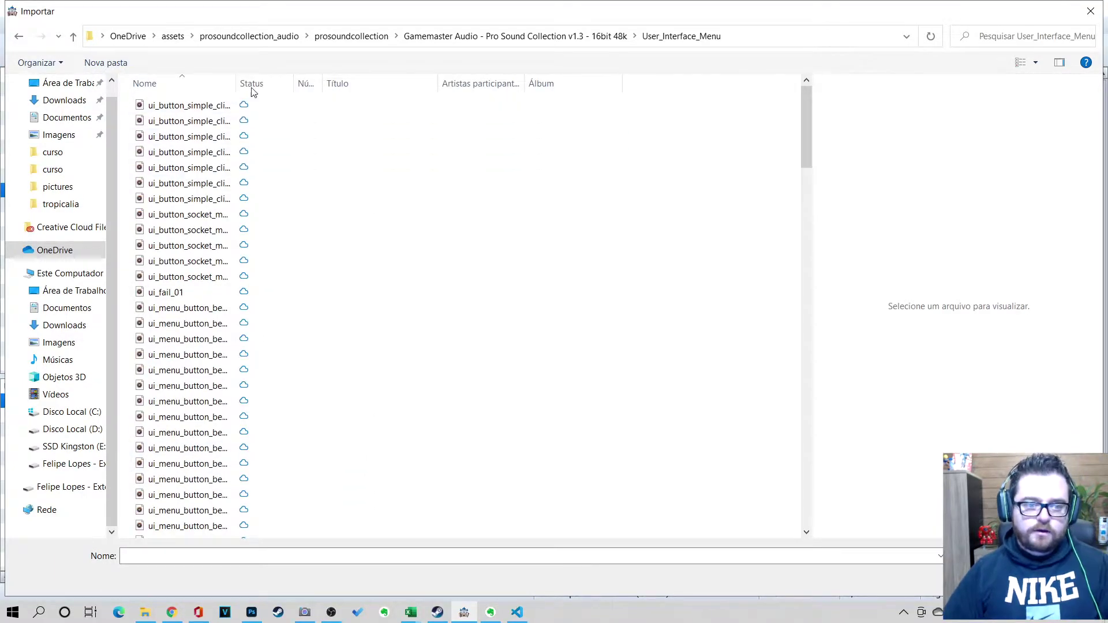
# Widen the name column, import ui_button_simple_click_01 into audio/se and close the resource manager
pyautogui.moveTo(236, 83); pyautogui.dragTo(310, 83)
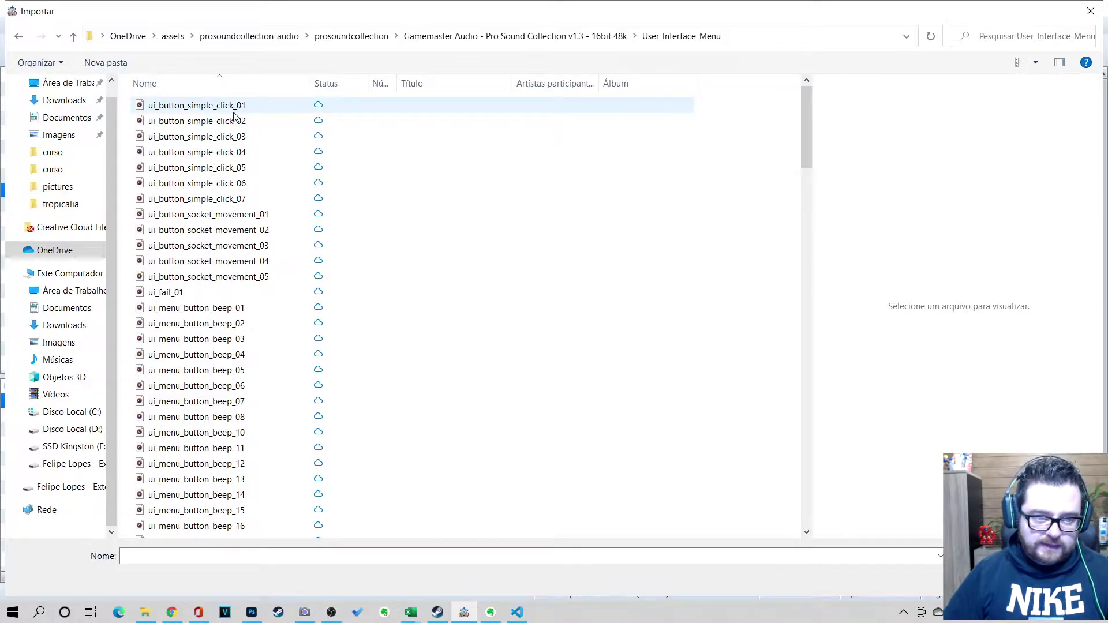
pyautogui.click(231, 108)
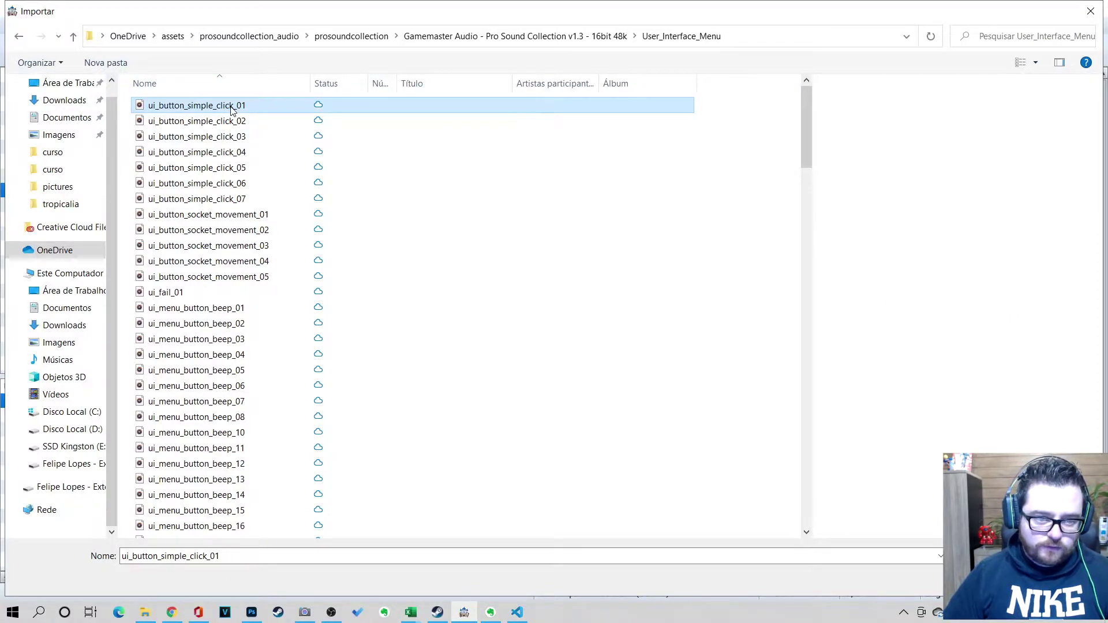
pyautogui.doubleClick(232, 108)
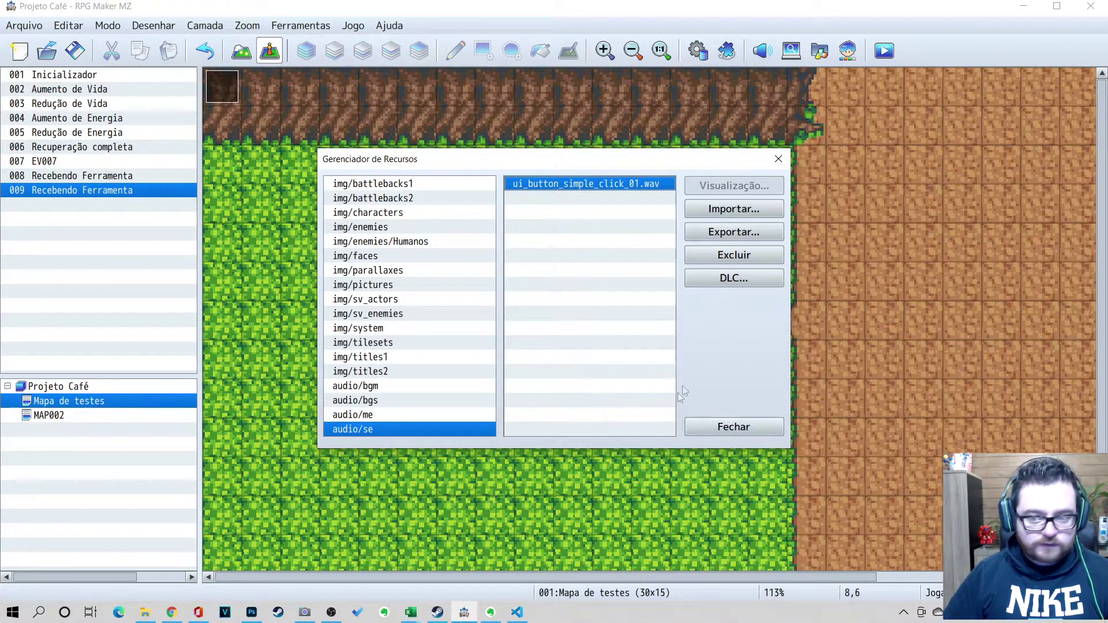
pyautogui.click(734, 427)
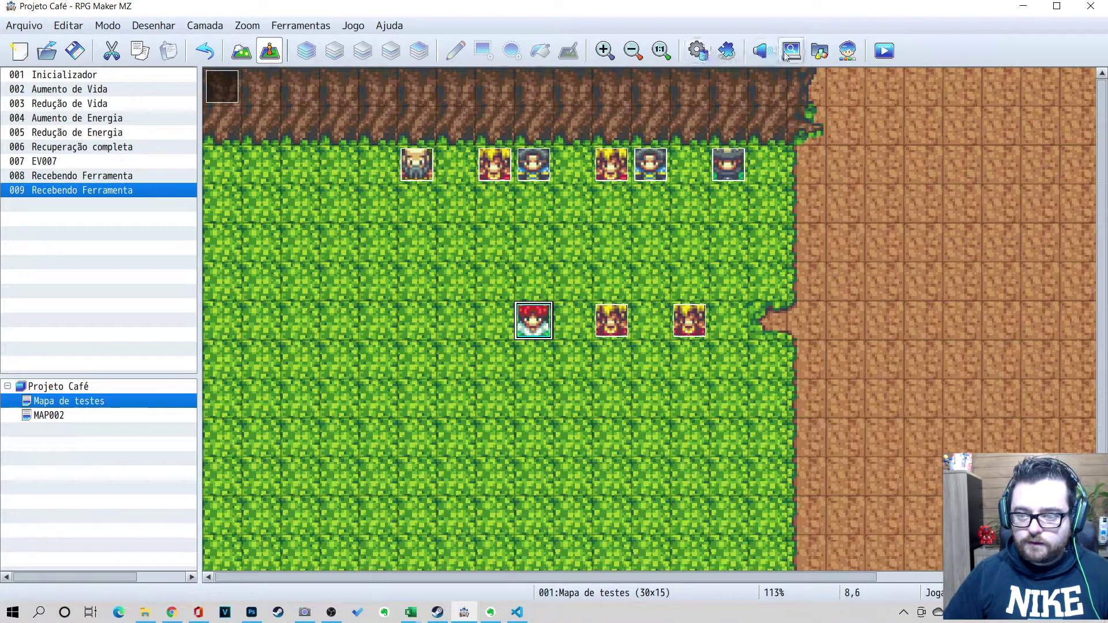
# Check the sound test's SE, ME, BGS and BGM lists for the imported sound, and close it
pyautogui.click(762, 51)
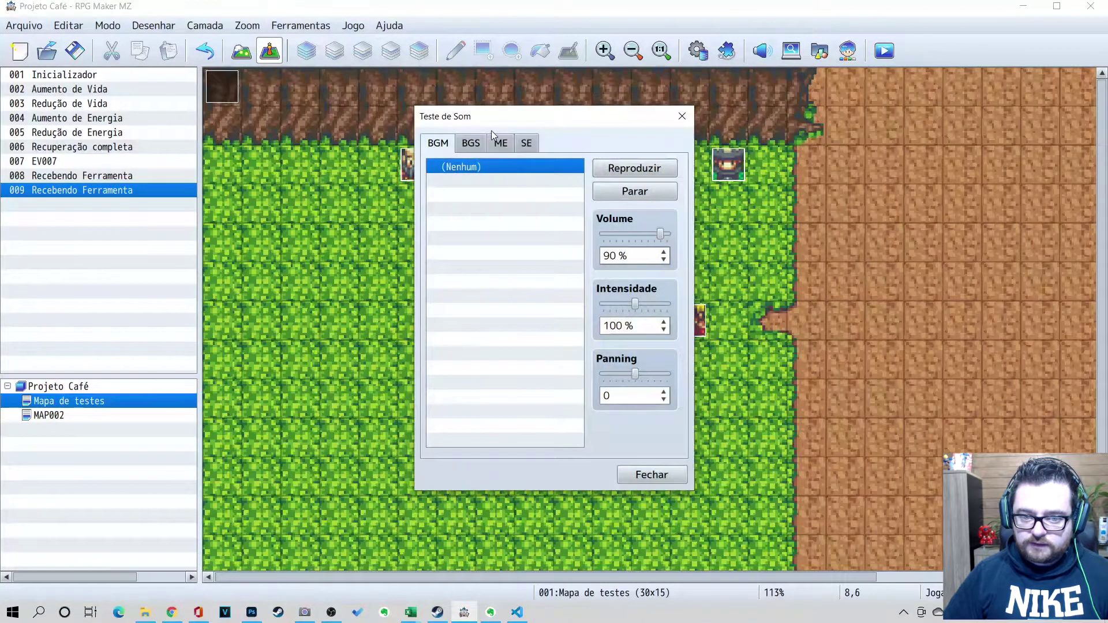
pyautogui.click(526, 144)
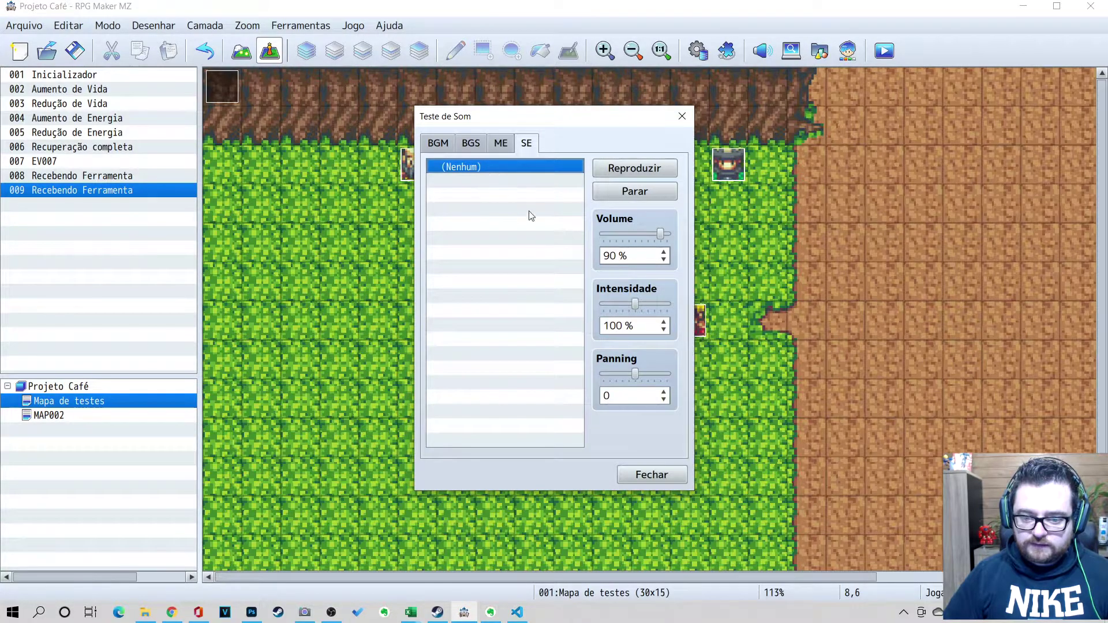
pyautogui.click(499, 145)
pyautogui.click(469, 145)
pyautogui.click(440, 144)
pyautogui.click(518, 144)
pyautogui.click(682, 116)
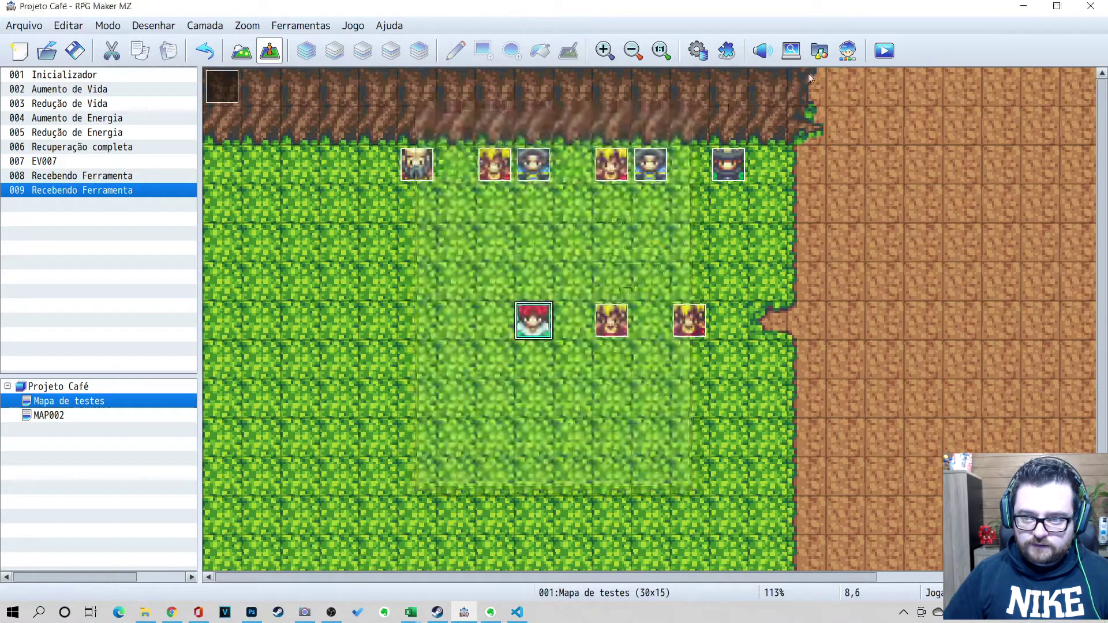
# Delete ui_button_simple_click_01.wav from the project's audio/se resources
pyautogui.click(810, 60)
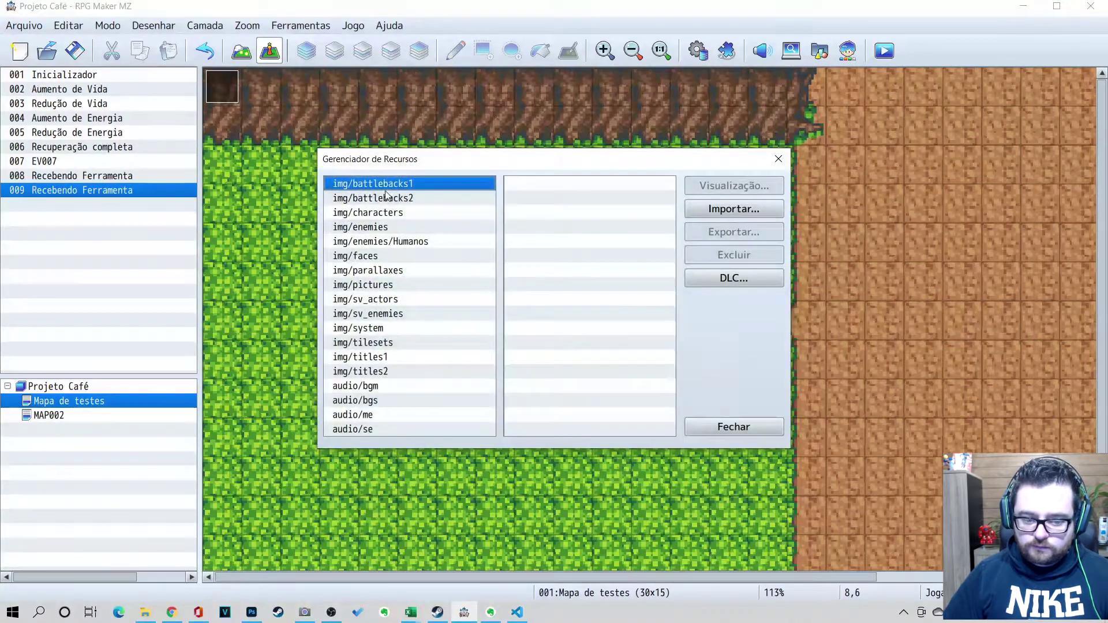
pyautogui.click(370, 432)
pyautogui.click(590, 185)
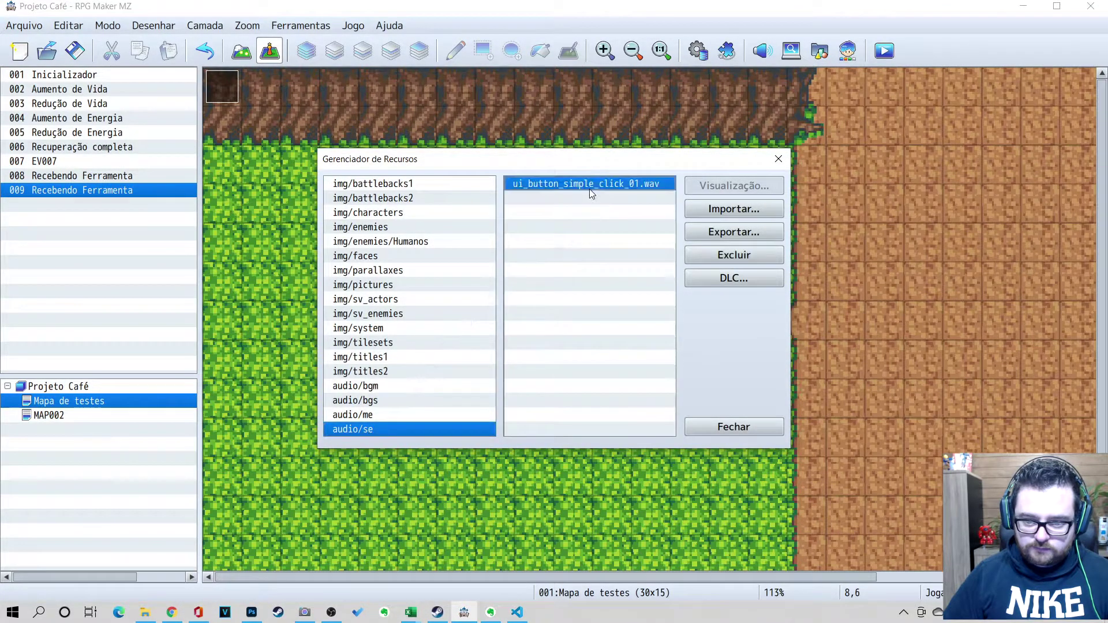
pyautogui.click(722, 255)
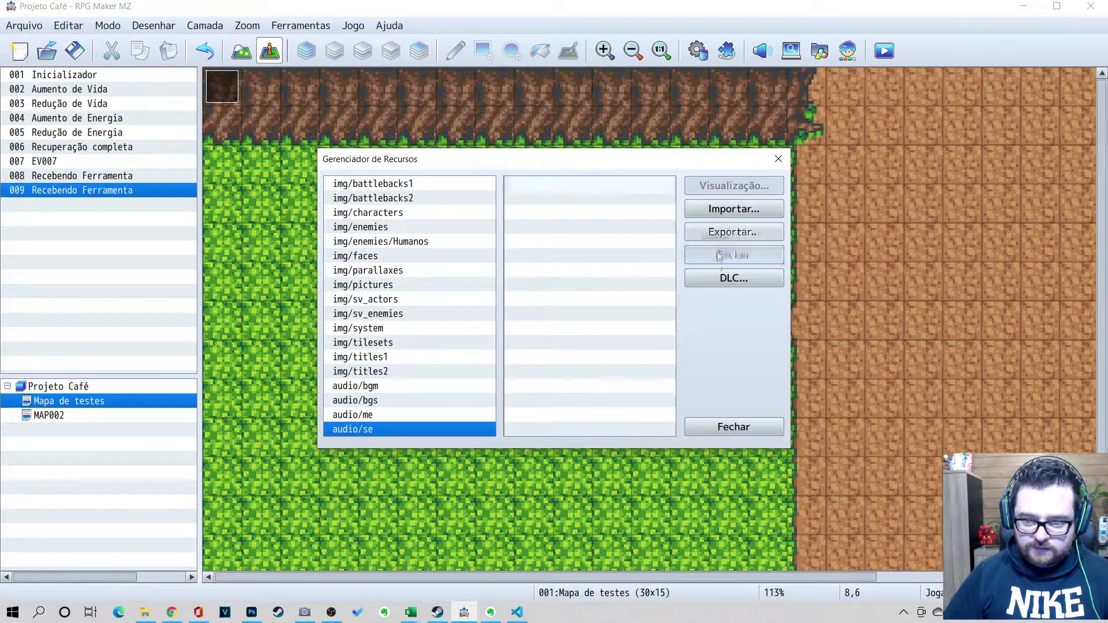
# Start another import into audio/se and add a Tipo column directly after Nome in the file list
pyautogui.click(732, 210)
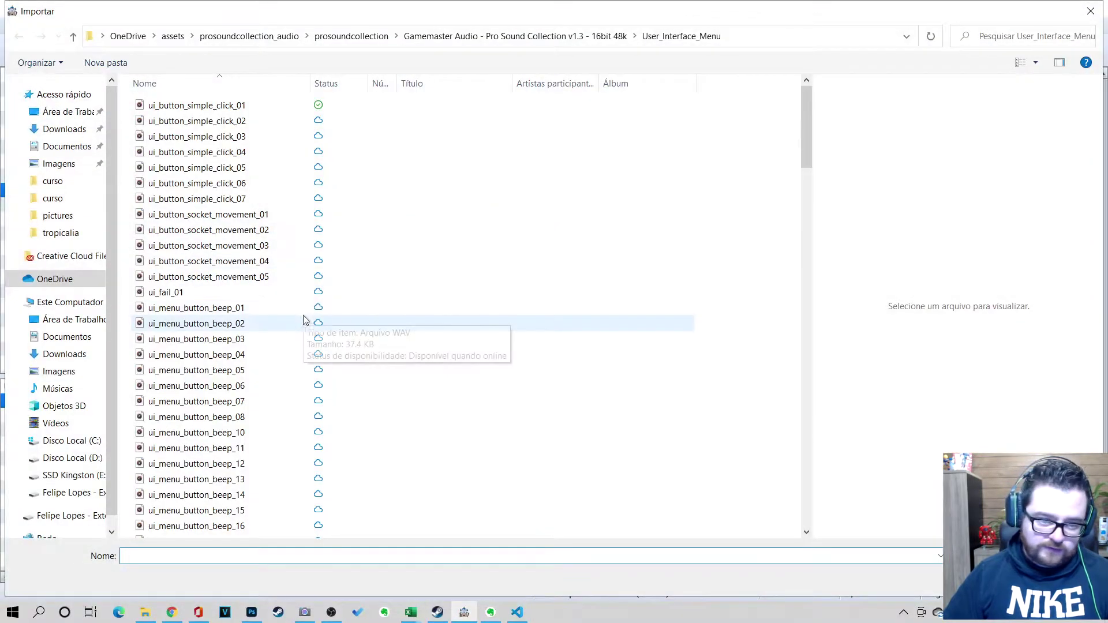
pyautogui.moveTo(317, 77); pyautogui.dragTo(349, 76)
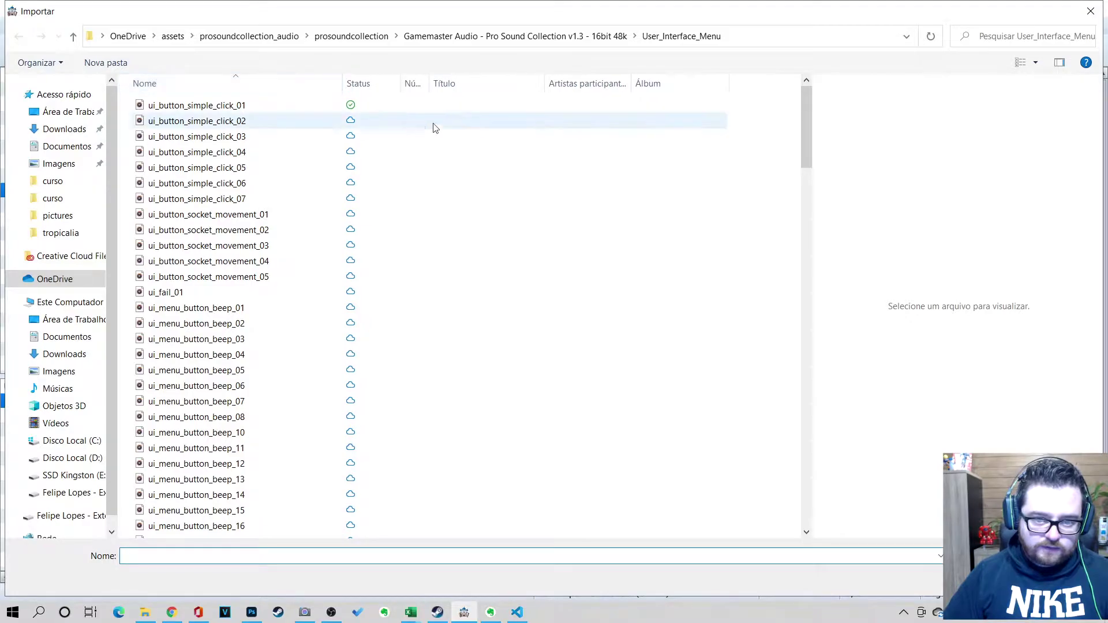
pyautogui.rightClick(671, 87)
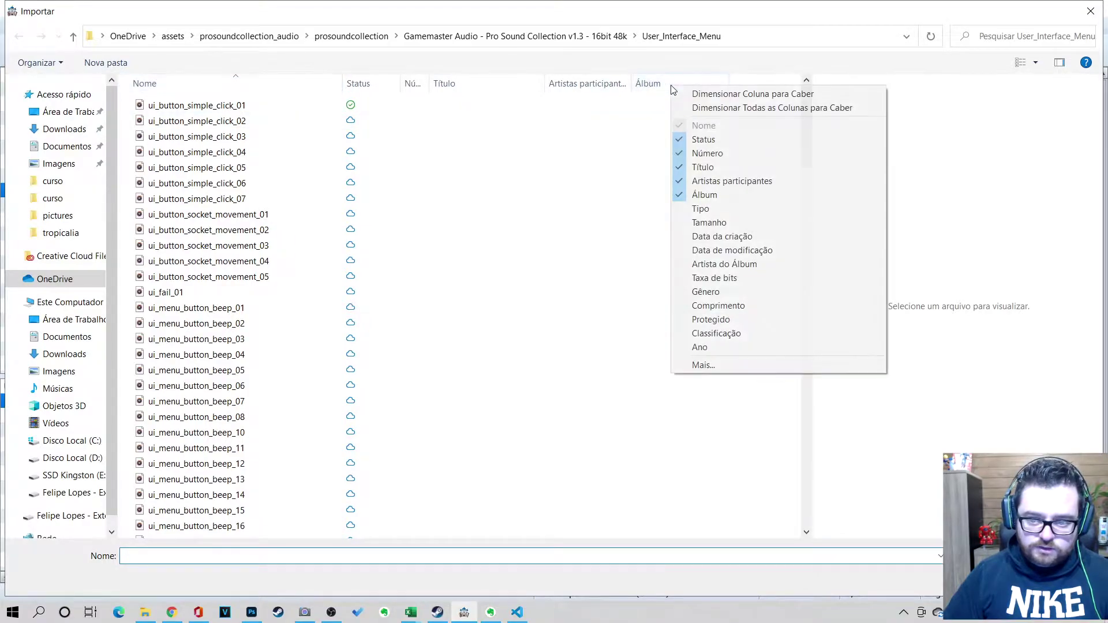
pyautogui.click(708, 209)
pyautogui.moveTo(739, 89); pyautogui.dragTo(377, 88)
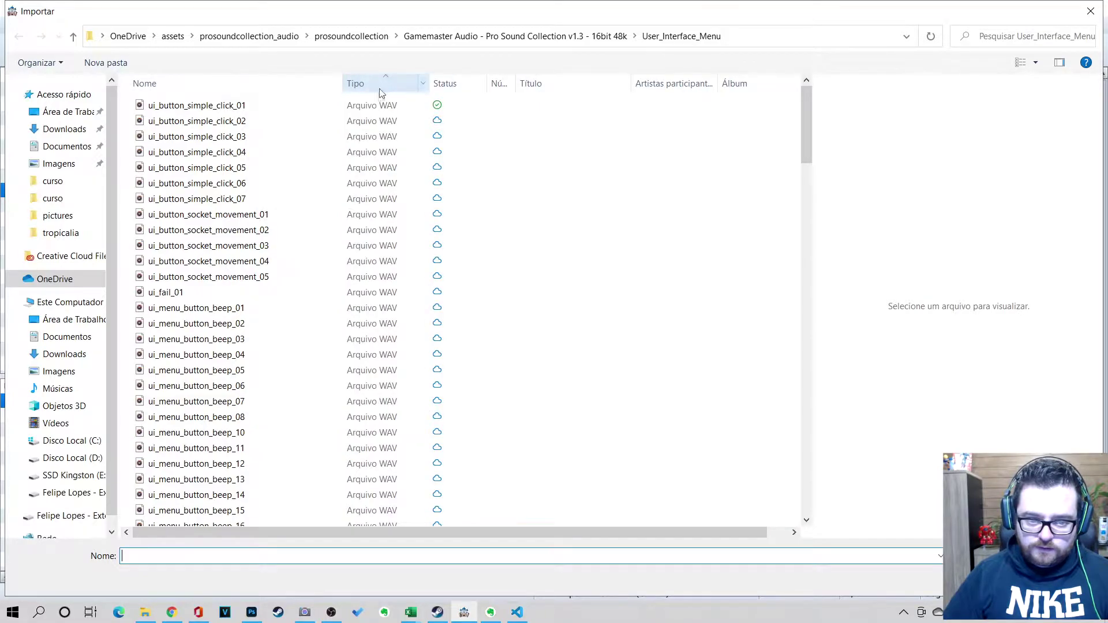
# Sort the User_Interface_Menu sounds by Tipo in ascending order and examine the file formats throughout the list
pyautogui.click(370, 91)
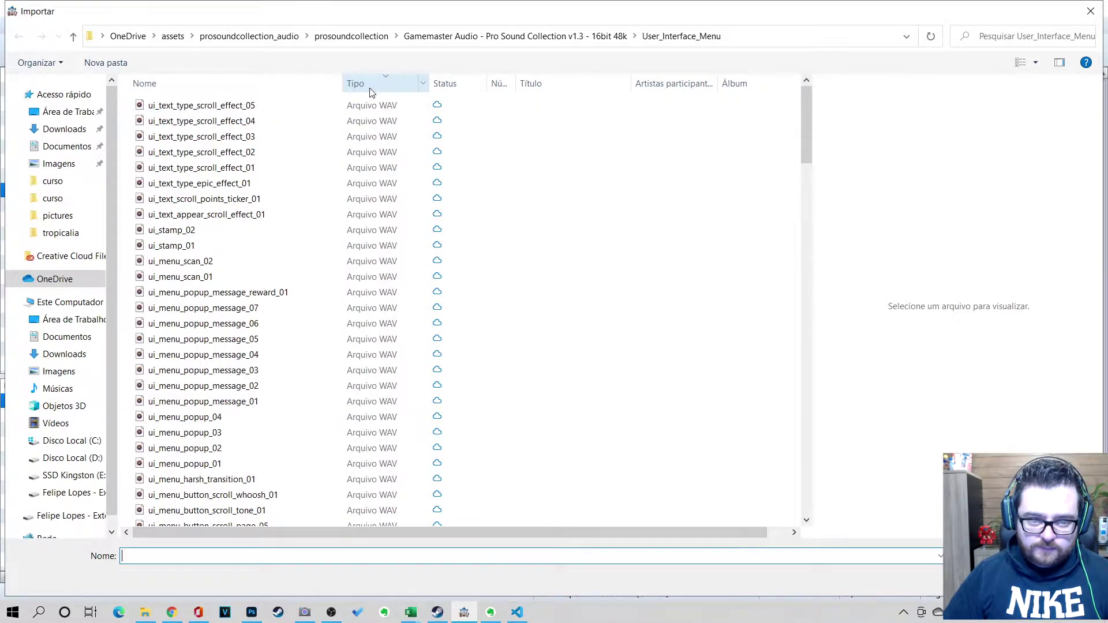
pyautogui.click(370, 86)
pyautogui.scroll(-15, 467, 314)
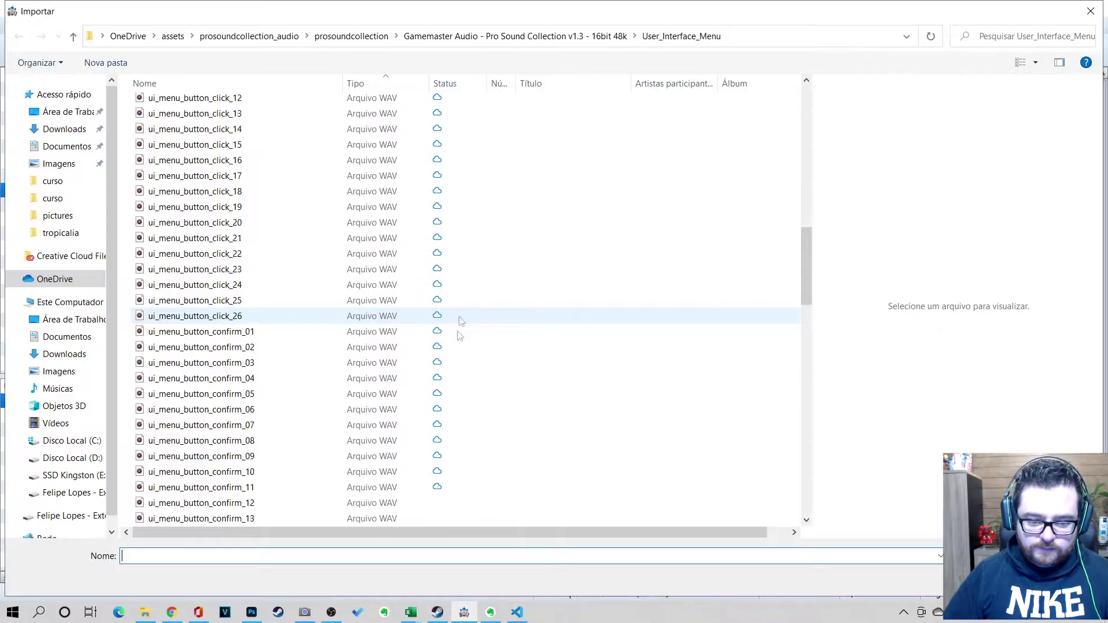
pyautogui.scroll(-20, 462, 317)
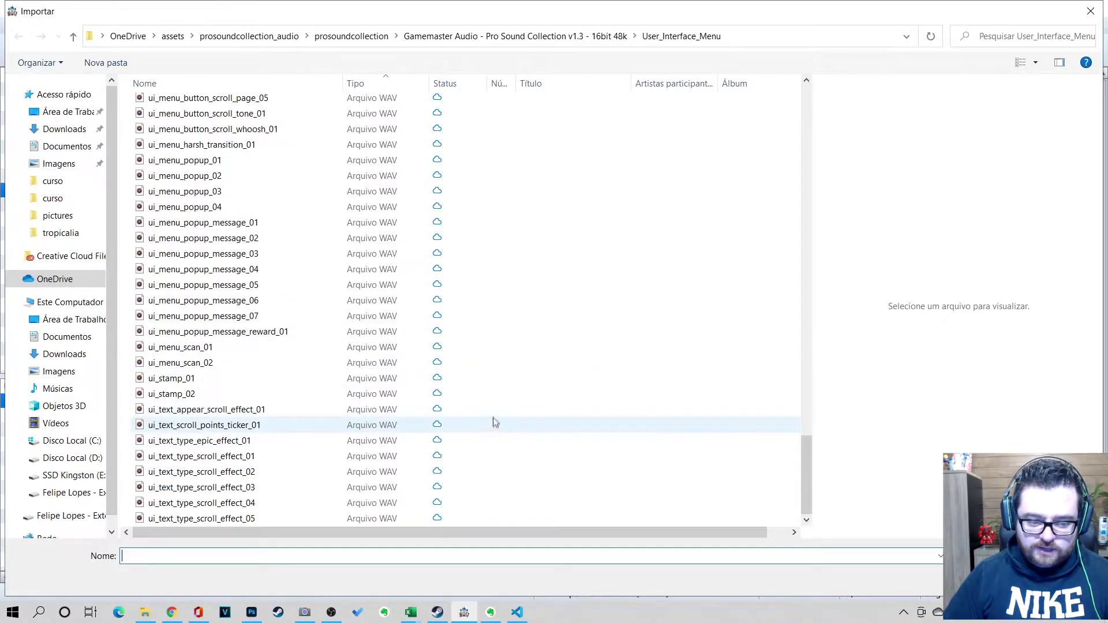
pyautogui.scroll(20, 494, 423)
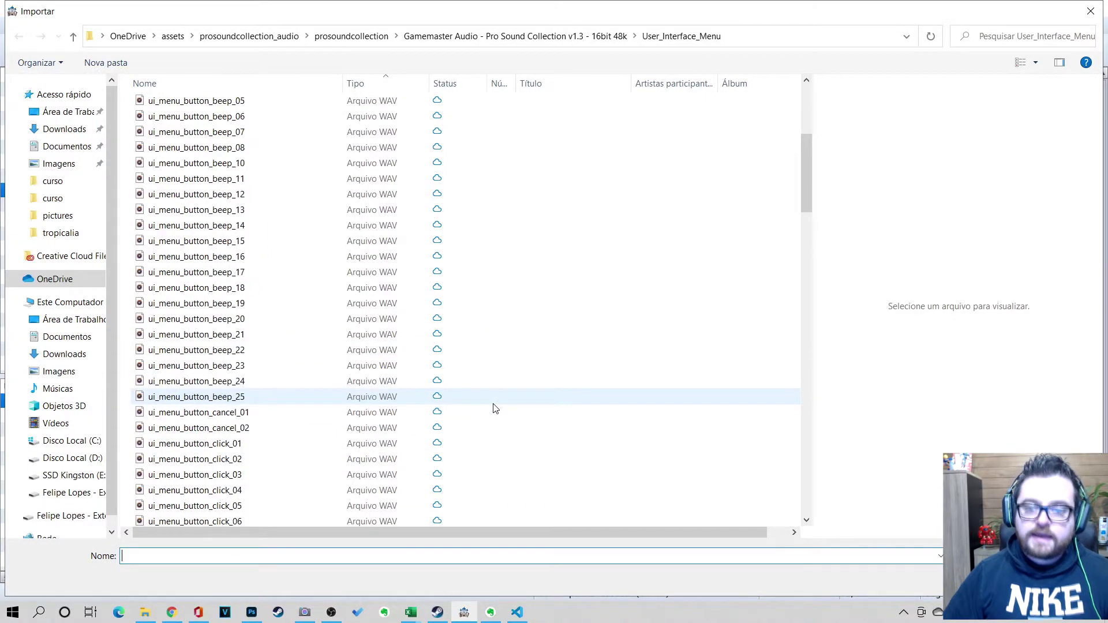
pyautogui.scroll(6, 494, 409)
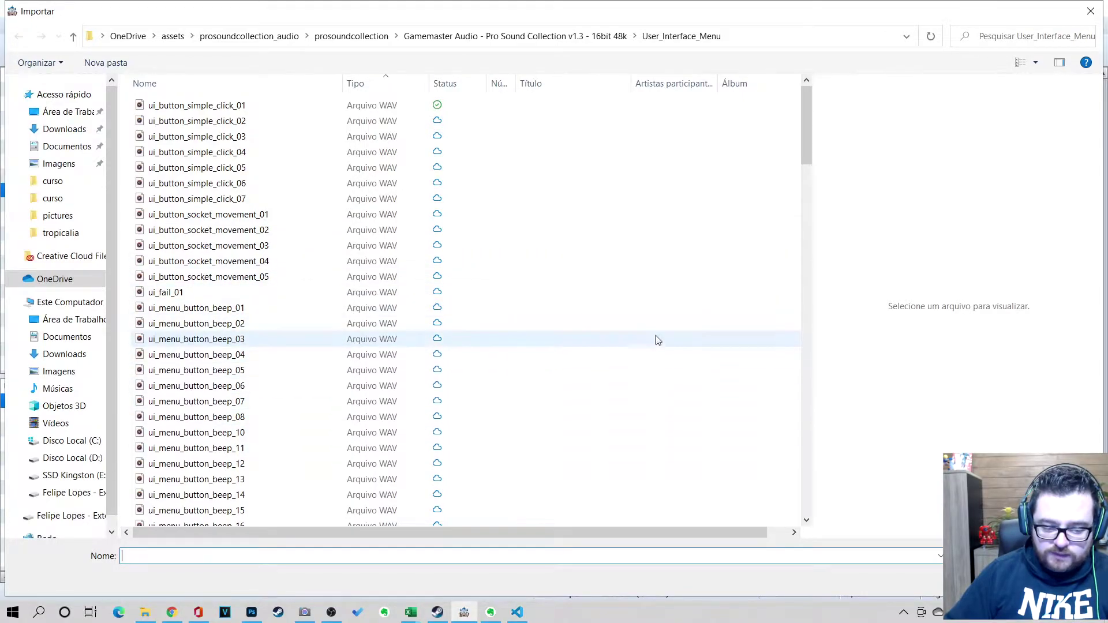
# Cancel the audio import, close the resource manager, and switch to the Online Audio Converter page in the browser
pyautogui.press('Escape')
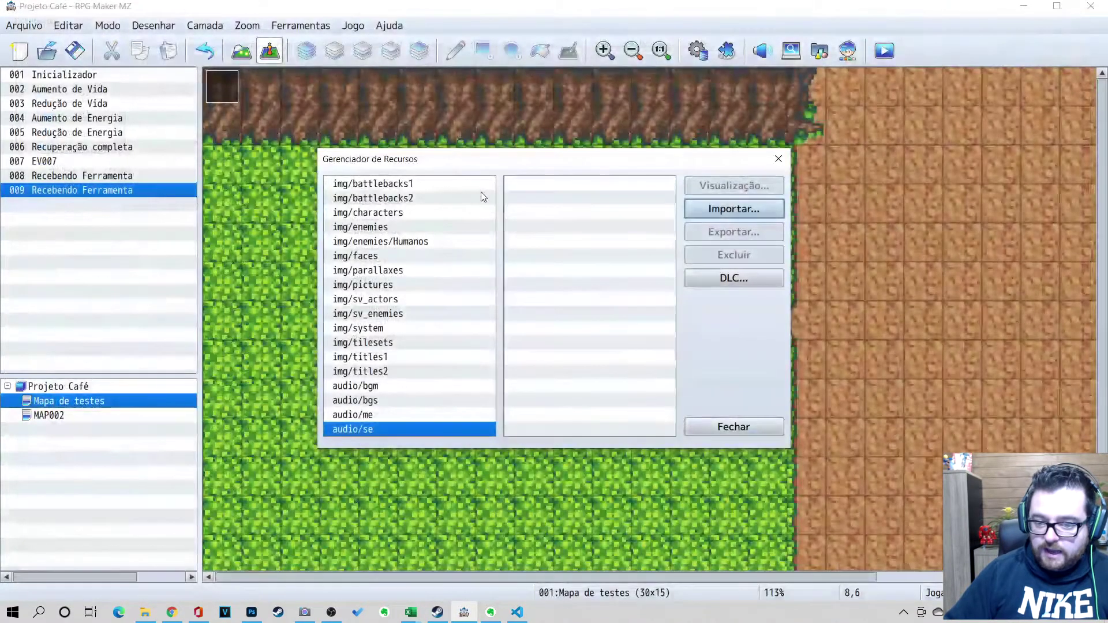
pyautogui.click(733, 427)
pyautogui.hotkey('alt', 'Tab')
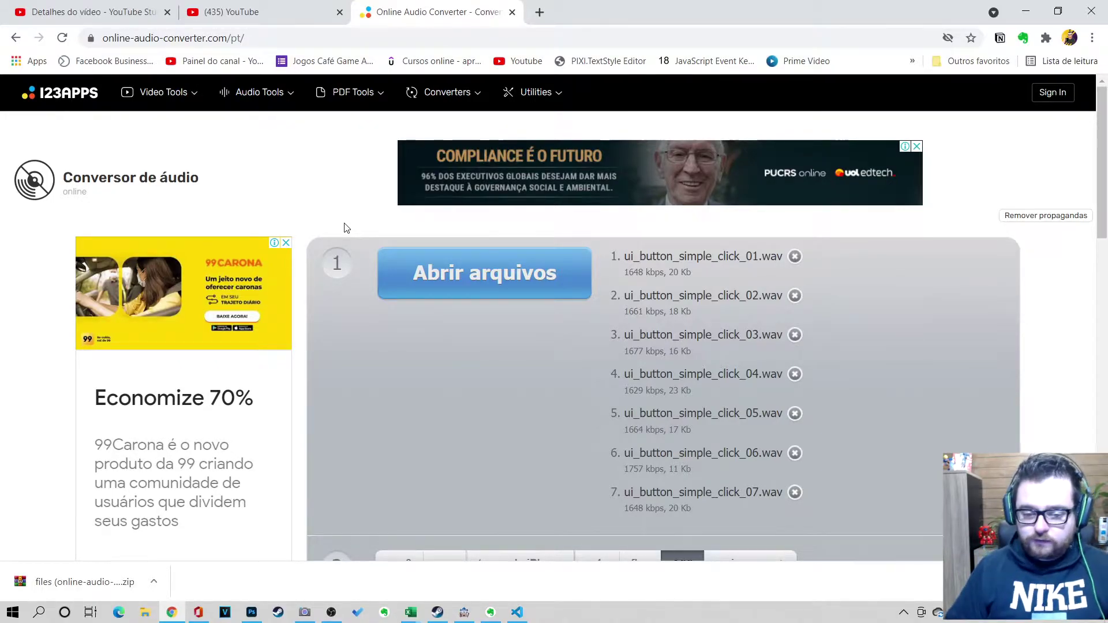
# Convert the ui_button_simple_click_01 to ui_button_simple_click_07 WAV files to ogg at Bom quality, 160 kbps
pyautogui.scroll(-1, 939, 390)
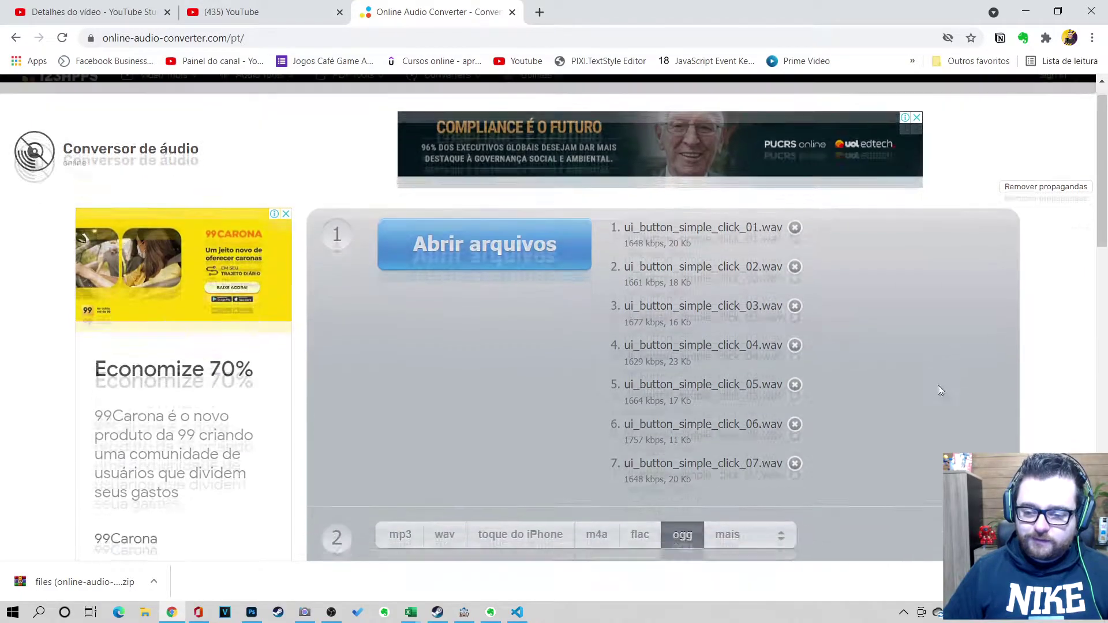
pyautogui.scroll(-4, 939, 390)
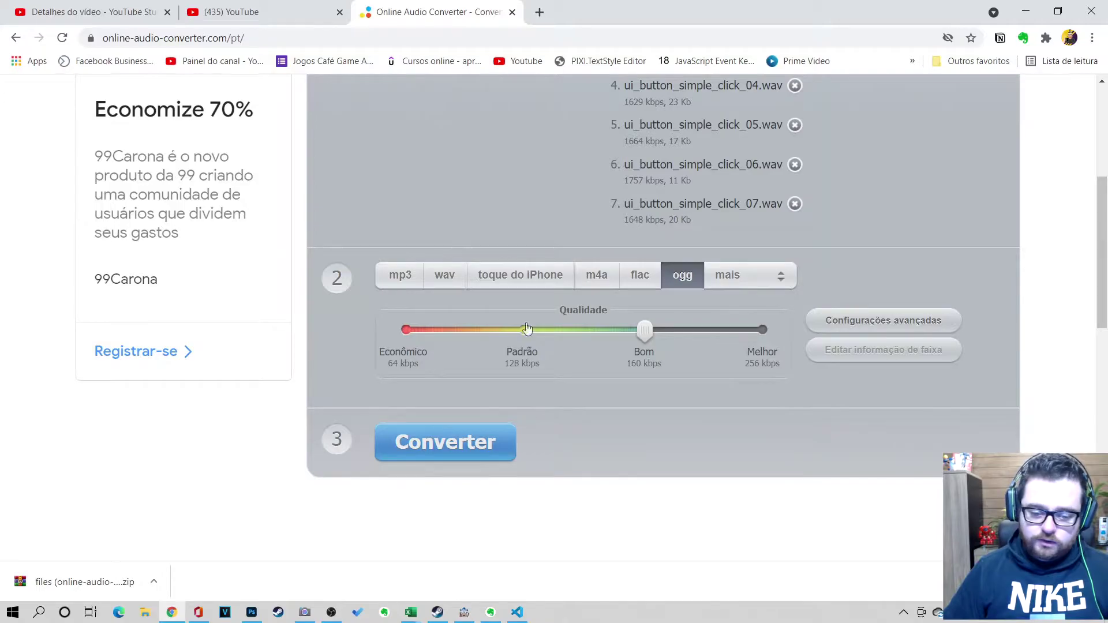
pyautogui.scroll(5, 645, 414)
pyautogui.scroll(-4, 687, 391)
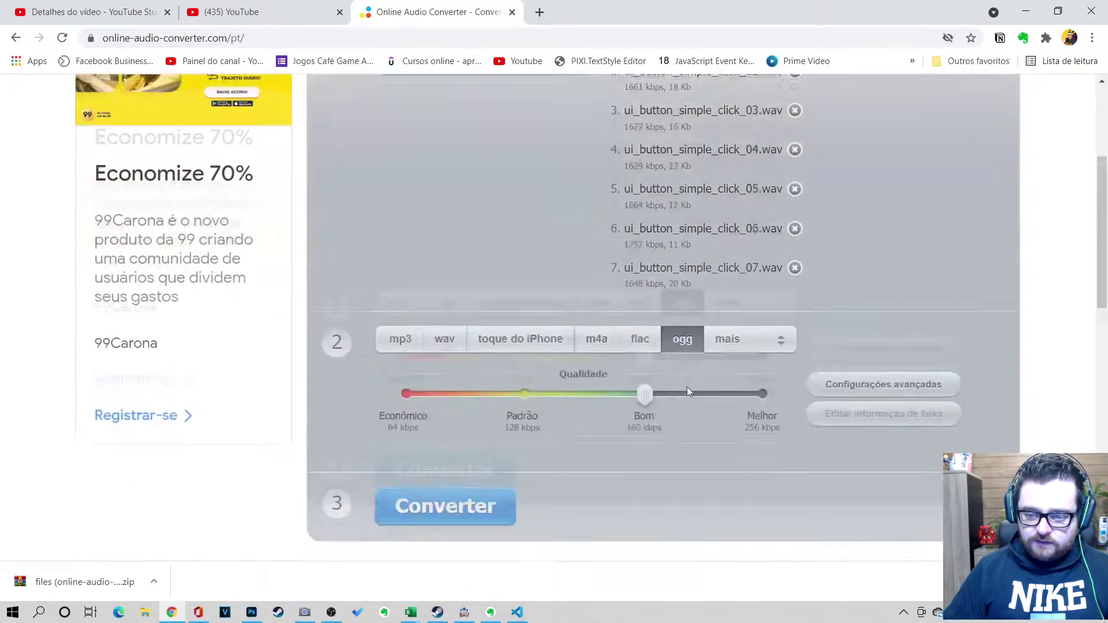
pyautogui.scroll(3, 692, 383)
pyautogui.scroll(-5, 634, 422)
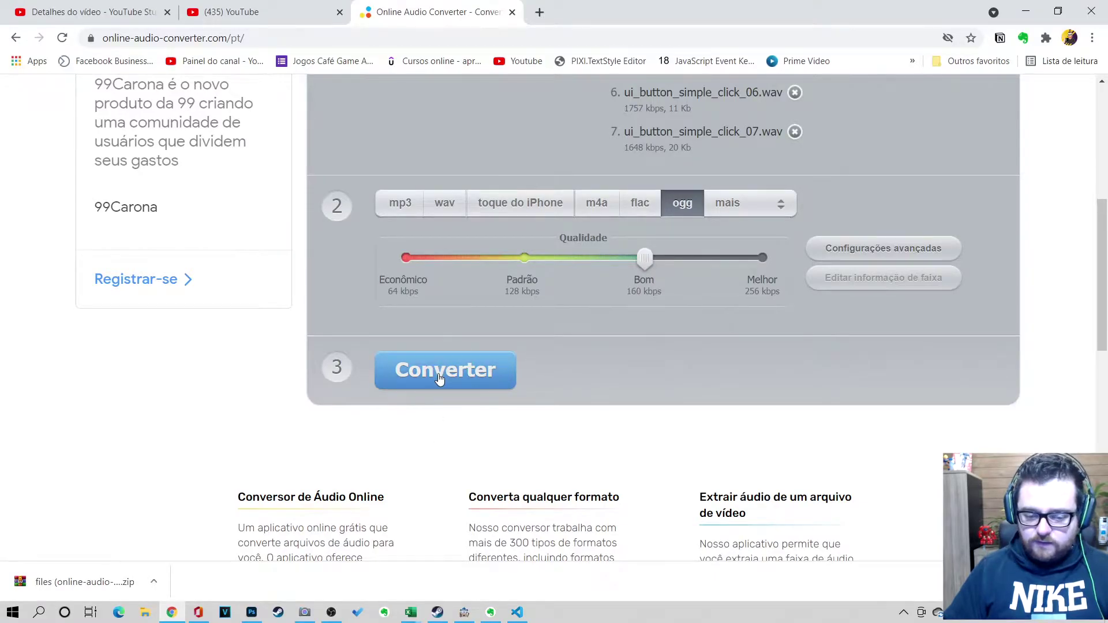
pyautogui.click(442, 371)
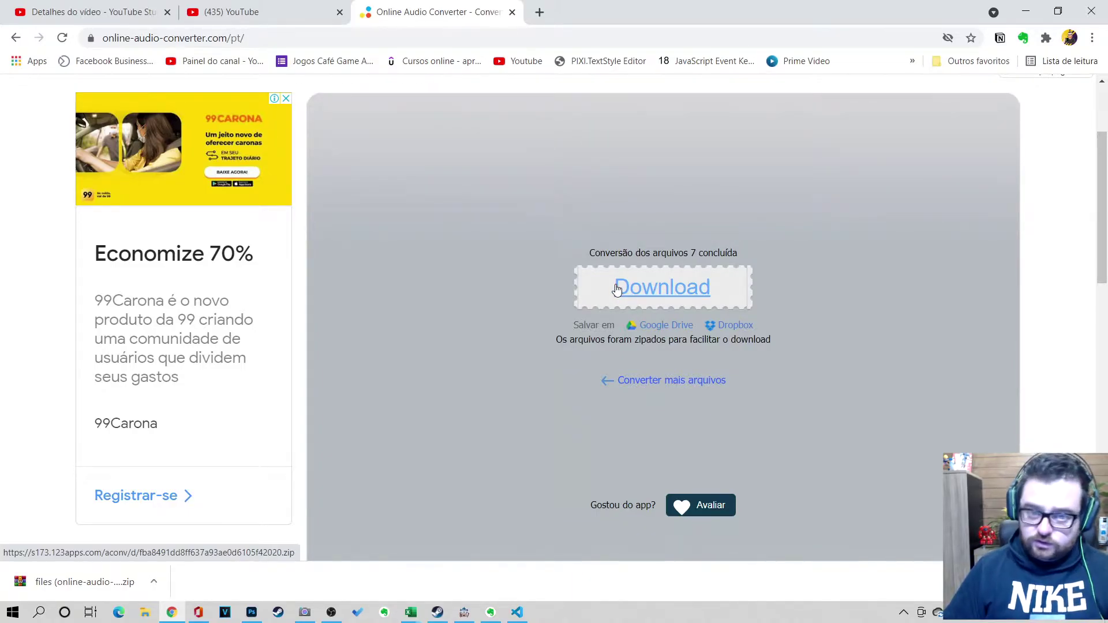
# Check the project's audio/se folder, switch back to RPG Maker MZ and play click01 from the sound test's SE list
pyautogui.hotkey('alt', 'Tab')
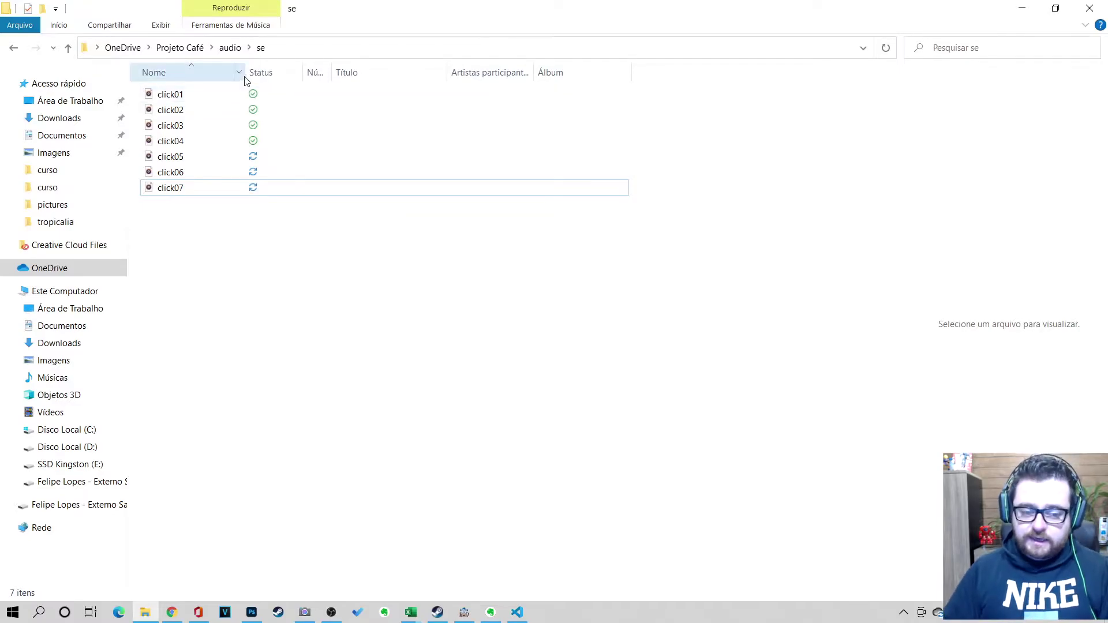
pyautogui.click(464, 613)
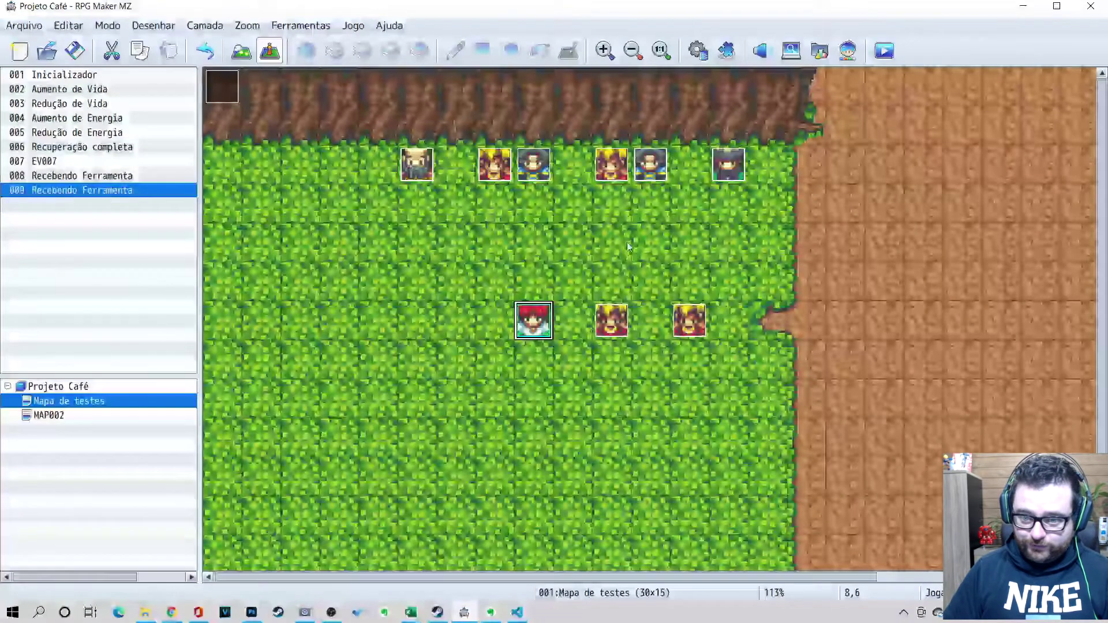
pyautogui.click(761, 50)
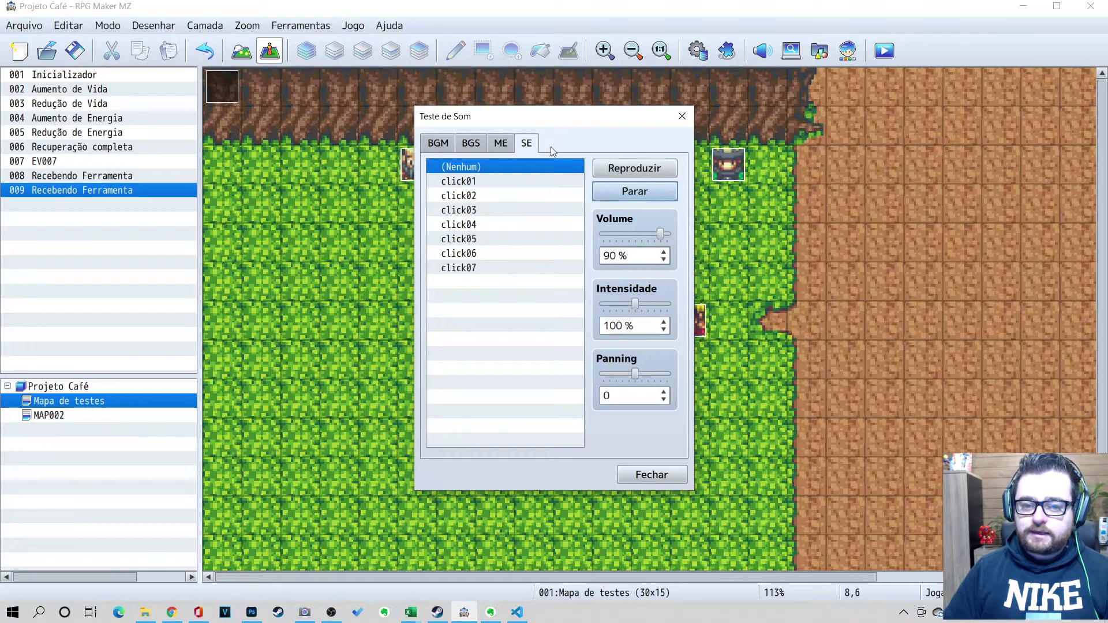
pyautogui.click(491, 182)
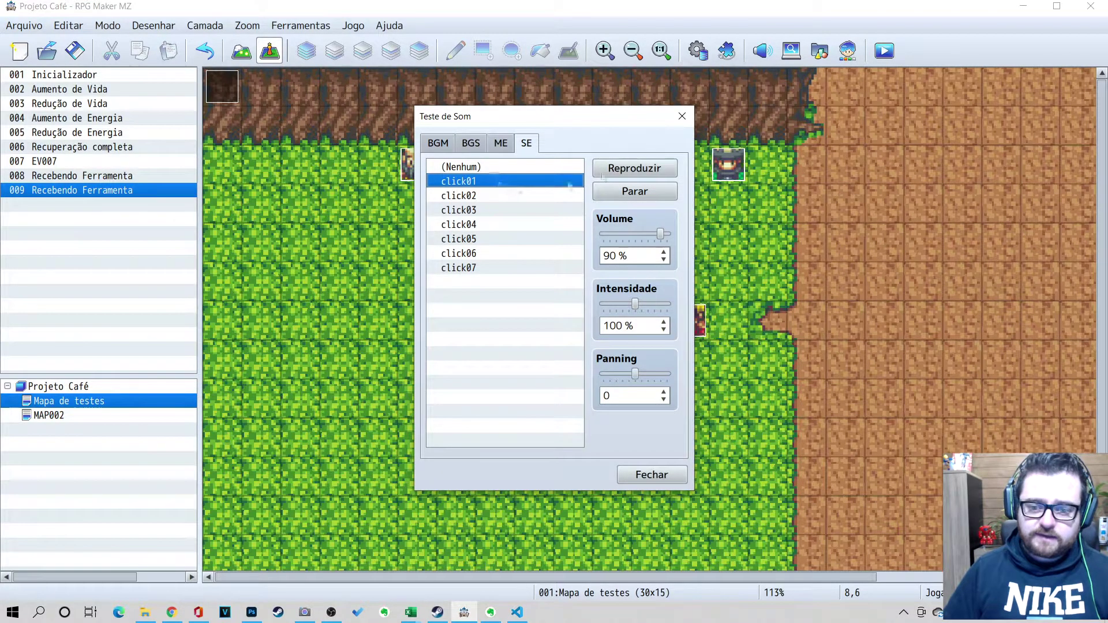
pyautogui.click(663, 171)
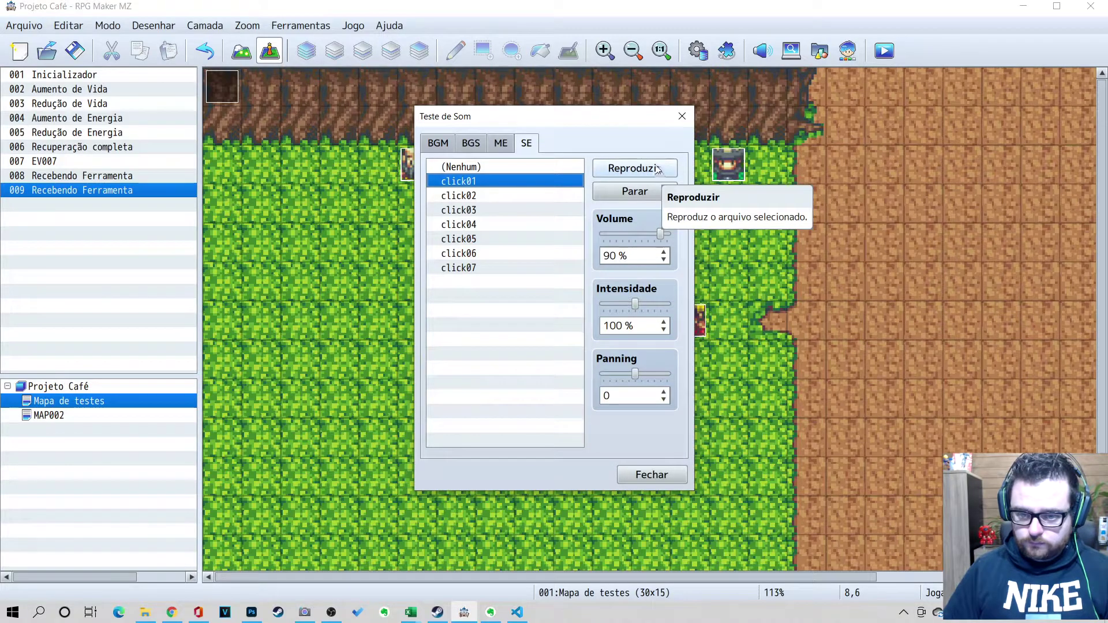
pyautogui.click(641, 170)
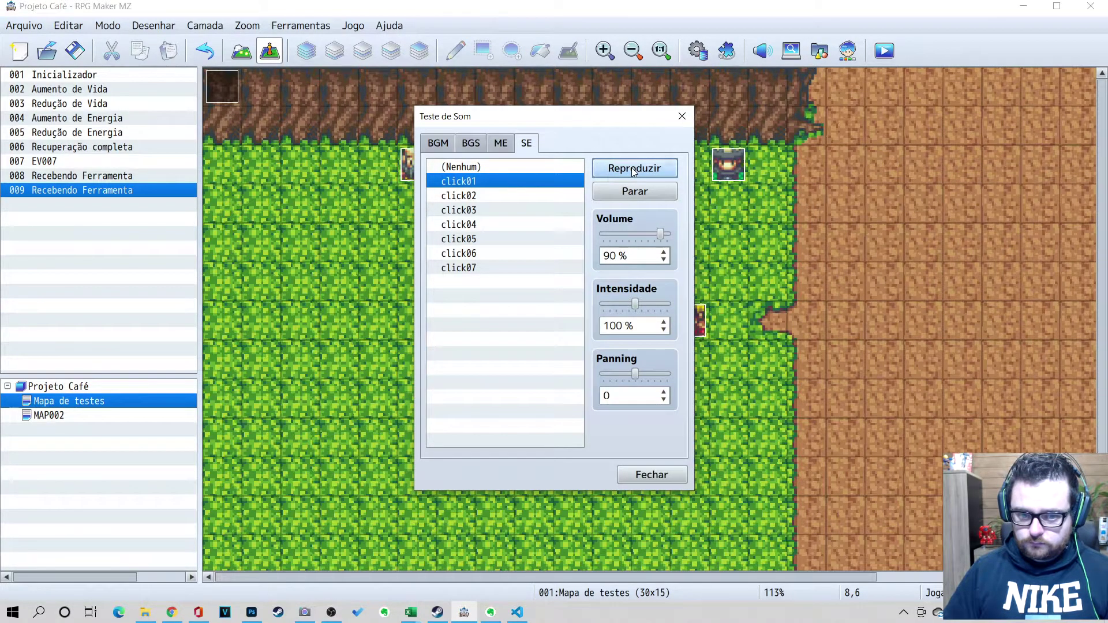